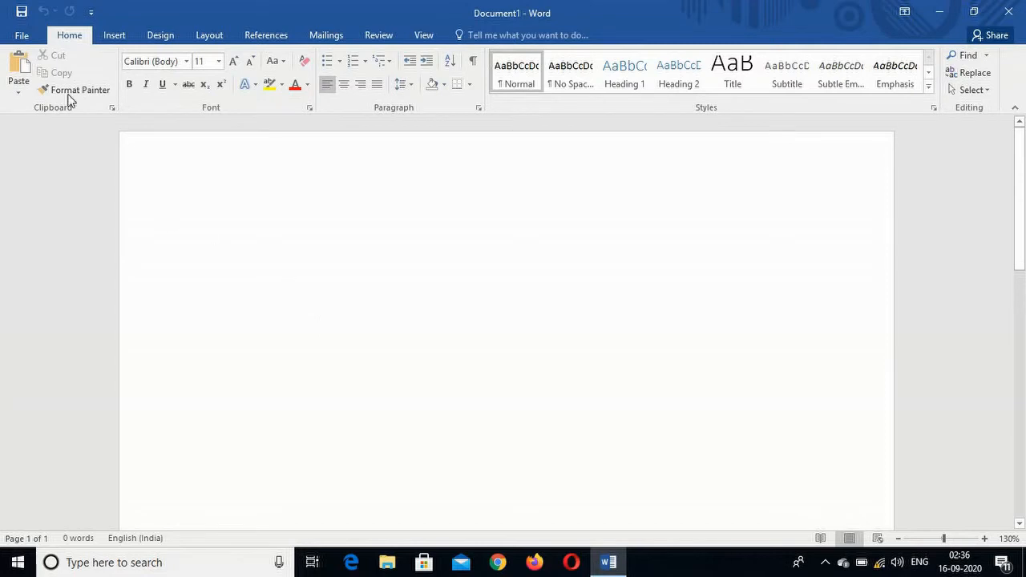
Step: Insert a table with five columns and five rows and apply the plain grid table style
left_click(113, 37)
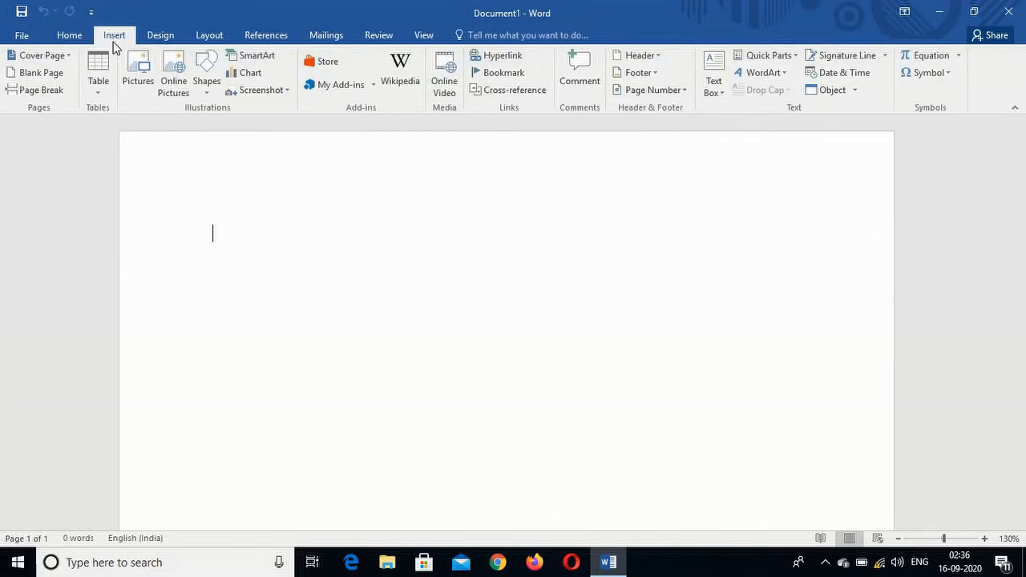
left_click(98, 95)
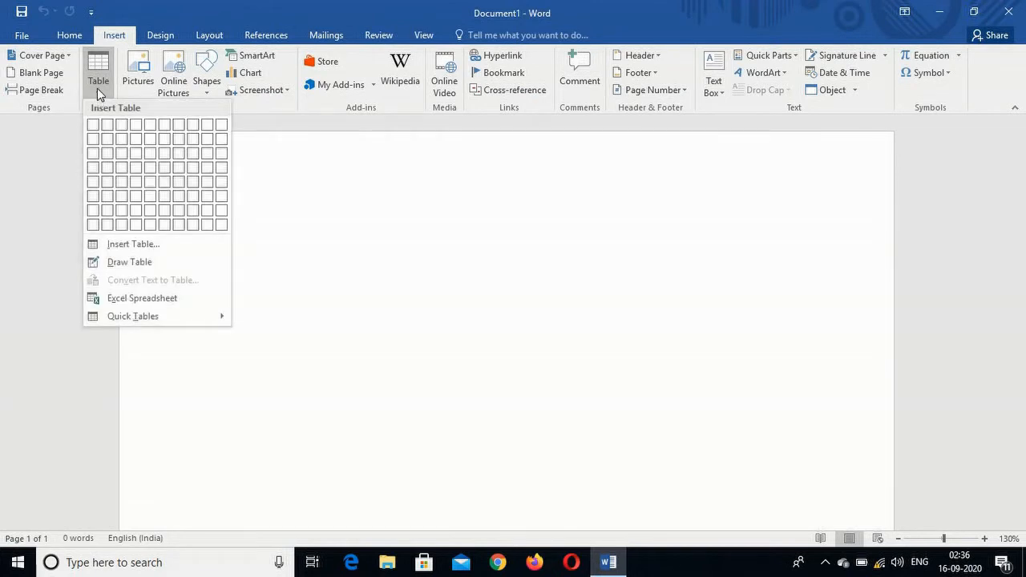
left_click(149, 182)
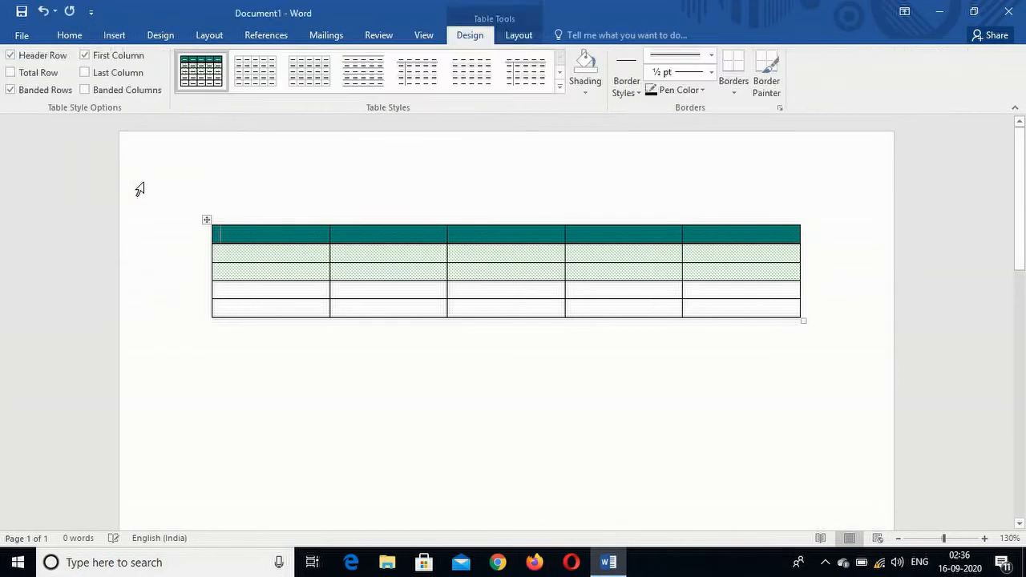
left_click(261, 80)
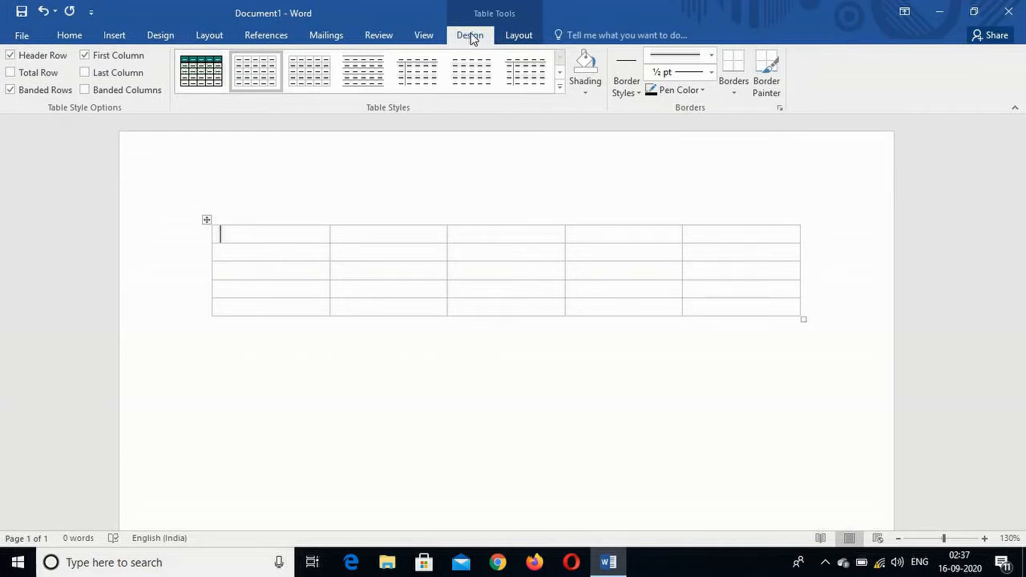
Step: Enter 5 in the table's first cell
left_click(513, 36)
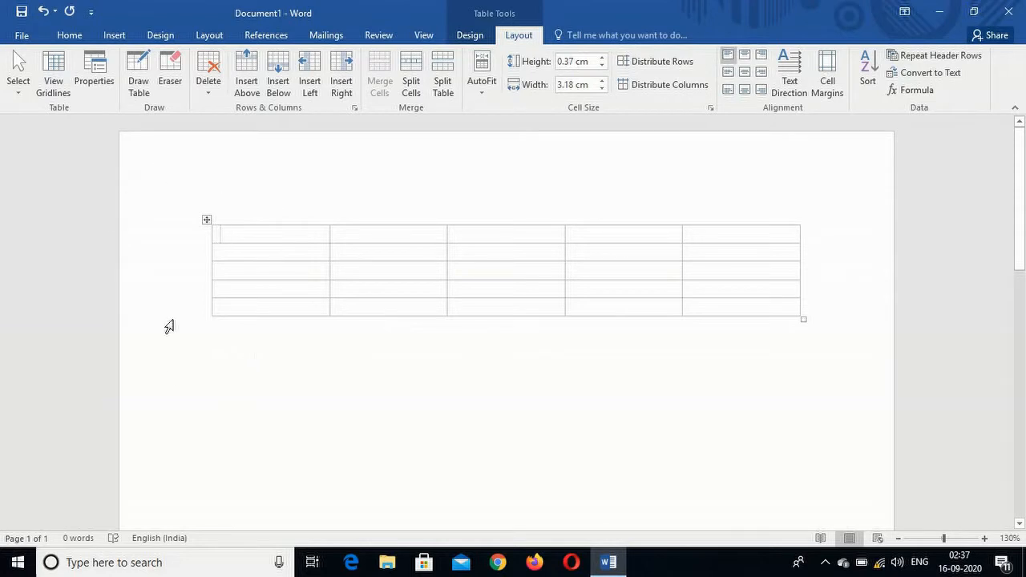
left_click(300, 354)
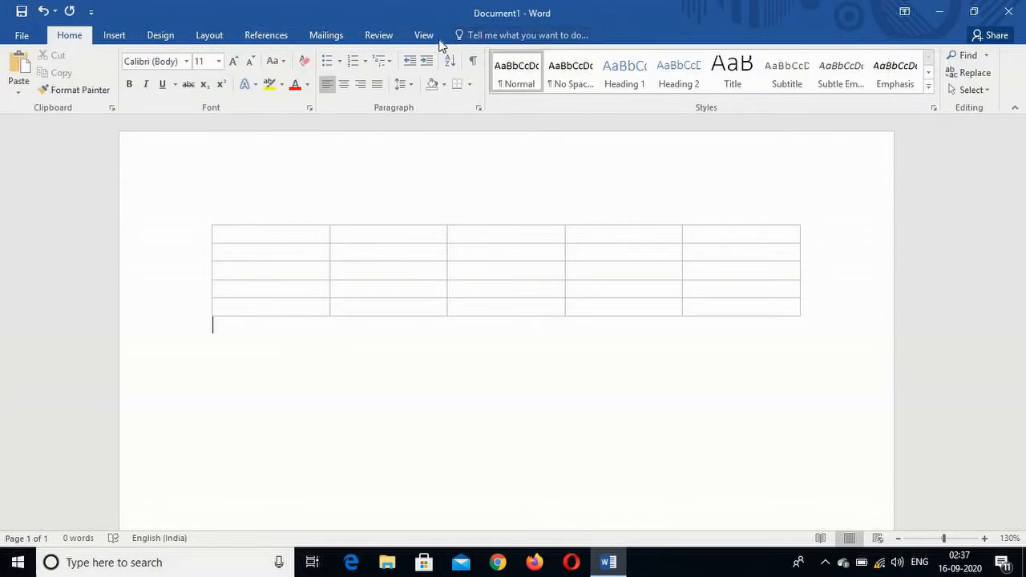
left_click(275, 273)
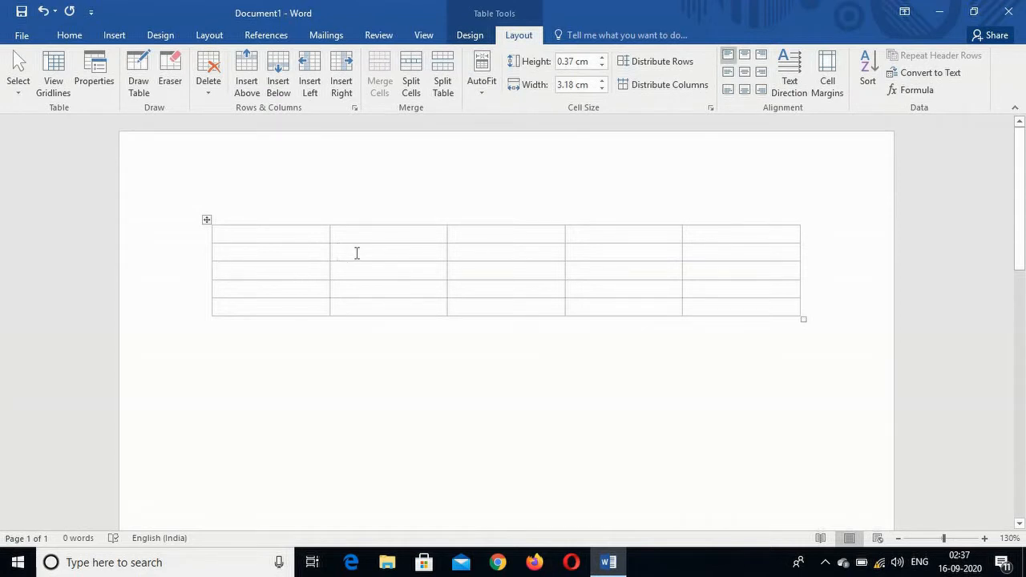
left_click(283, 233)
type("5")
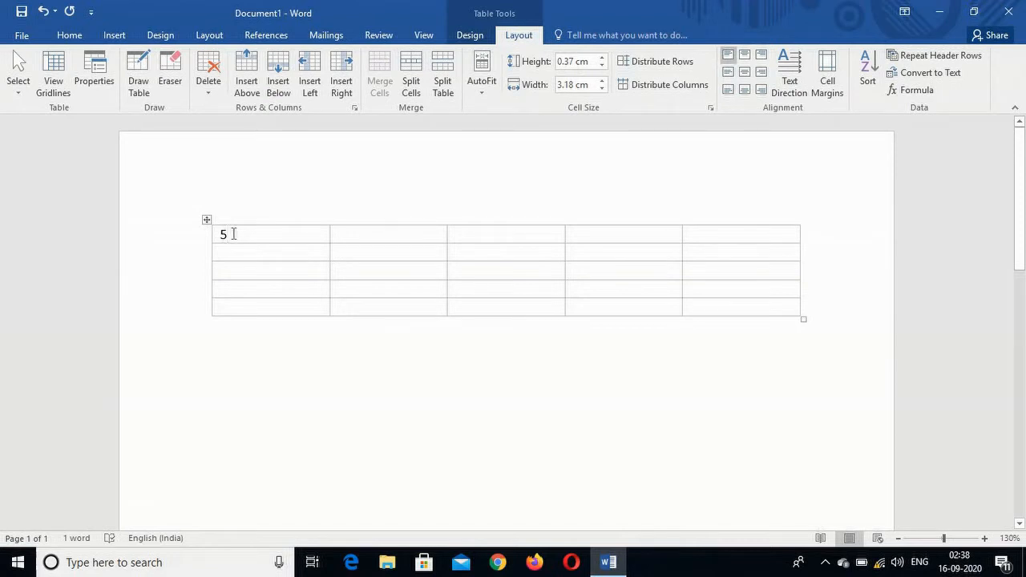
Step: Try red shading on the table's first cell and undo it
left_click(19, 94)
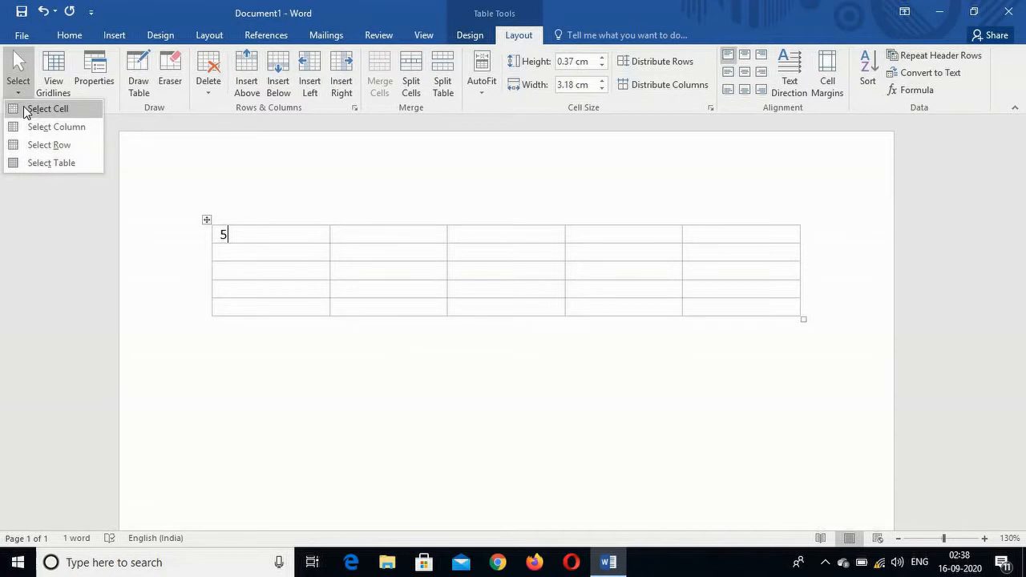
left_click(27, 109)
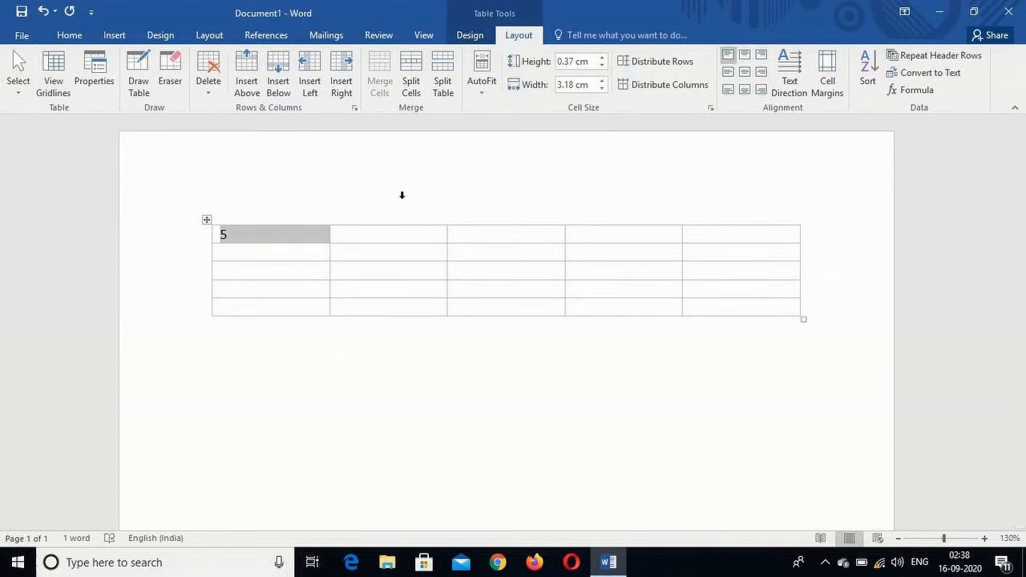
left_click(470, 36)
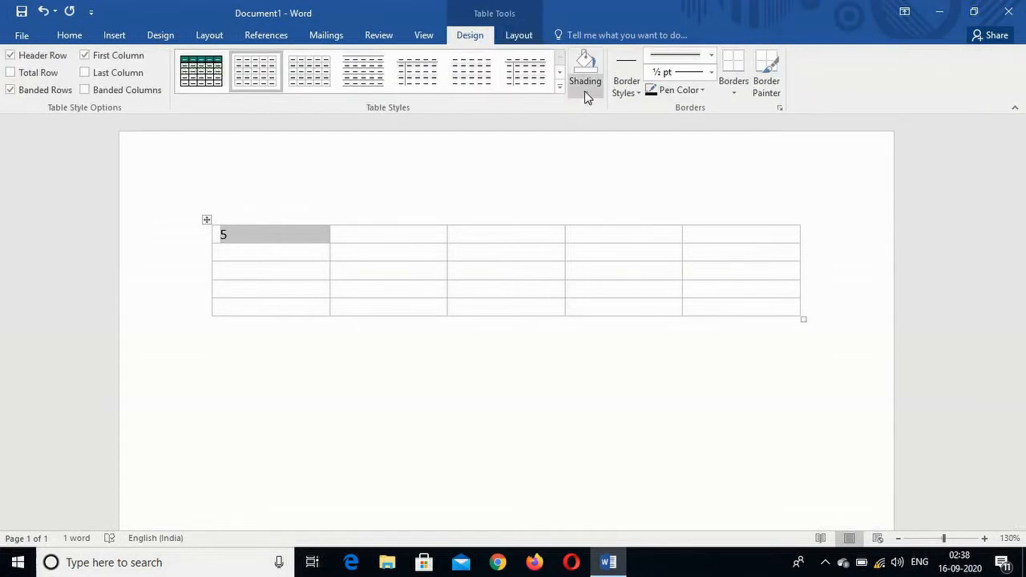
left_click(586, 96)
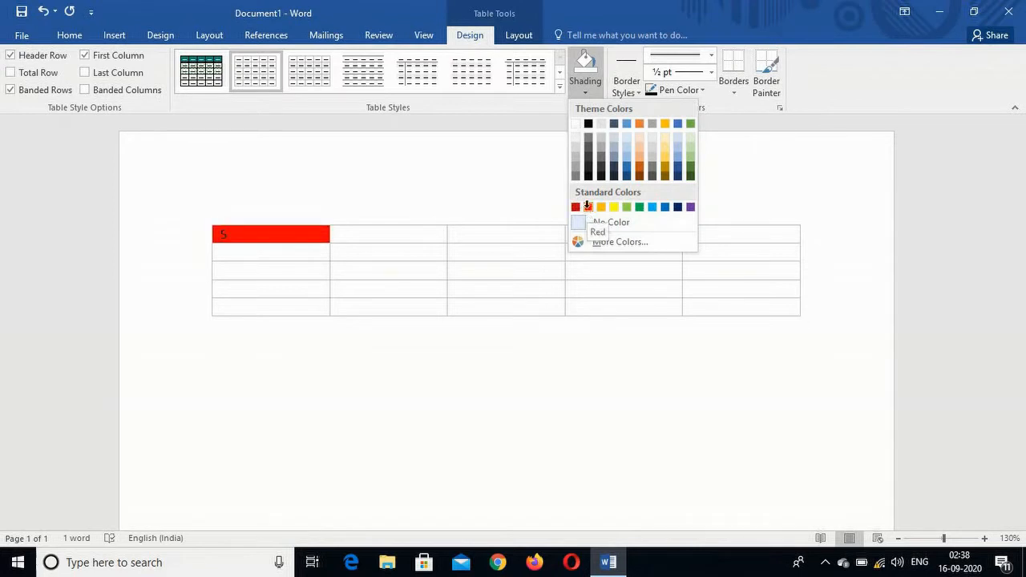
left_click(589, 207)
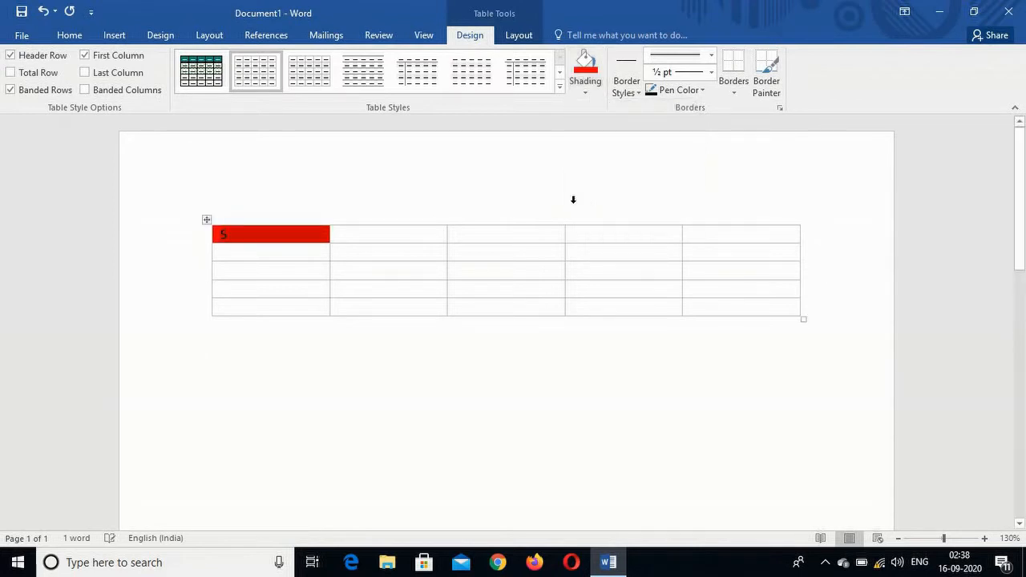
left_click(372, 237)
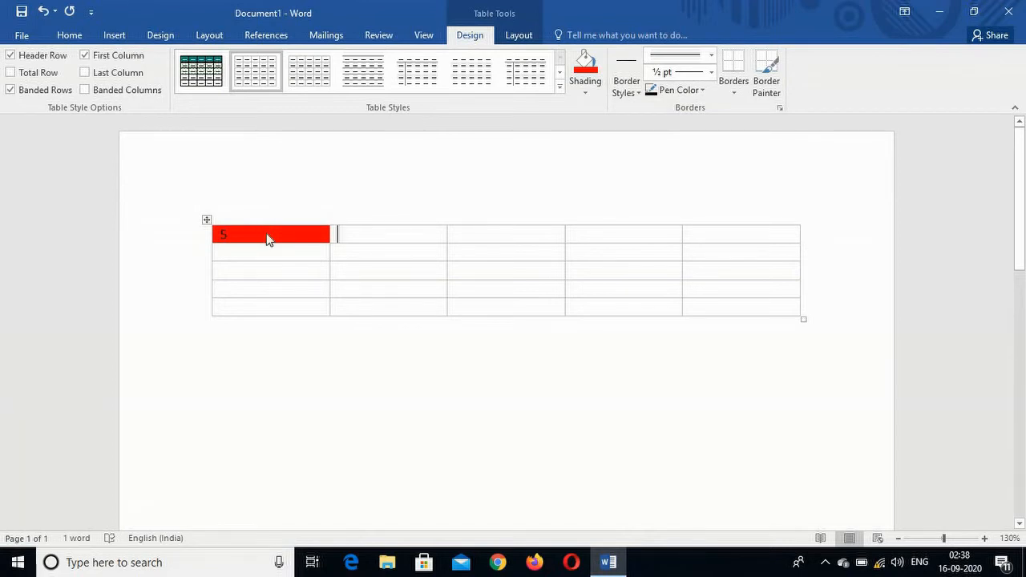
key("ctrl+z")
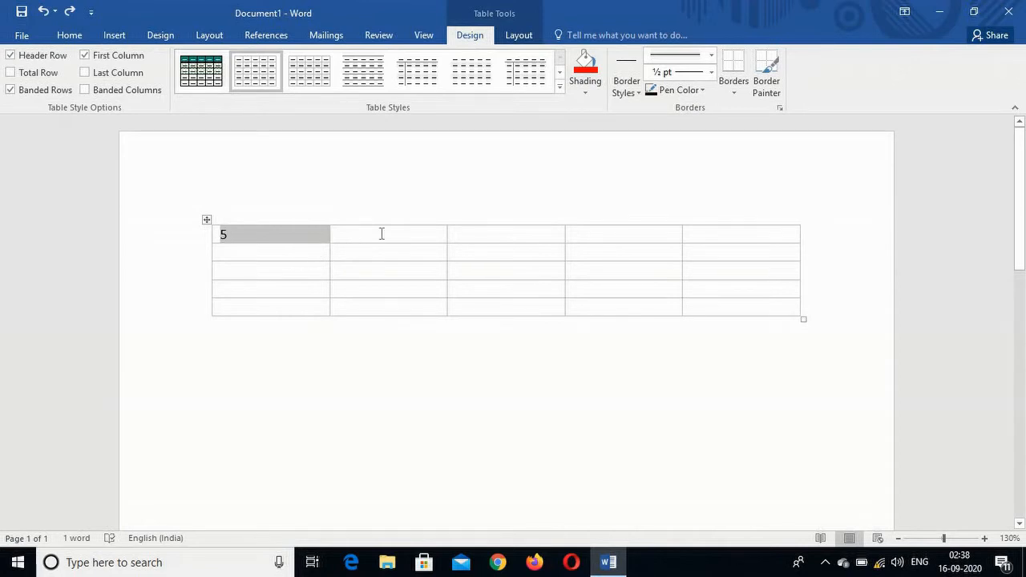
Step: Fill the table's second column with 22 in the first row and 2 in each of the four rows below
left_click(380, 233)
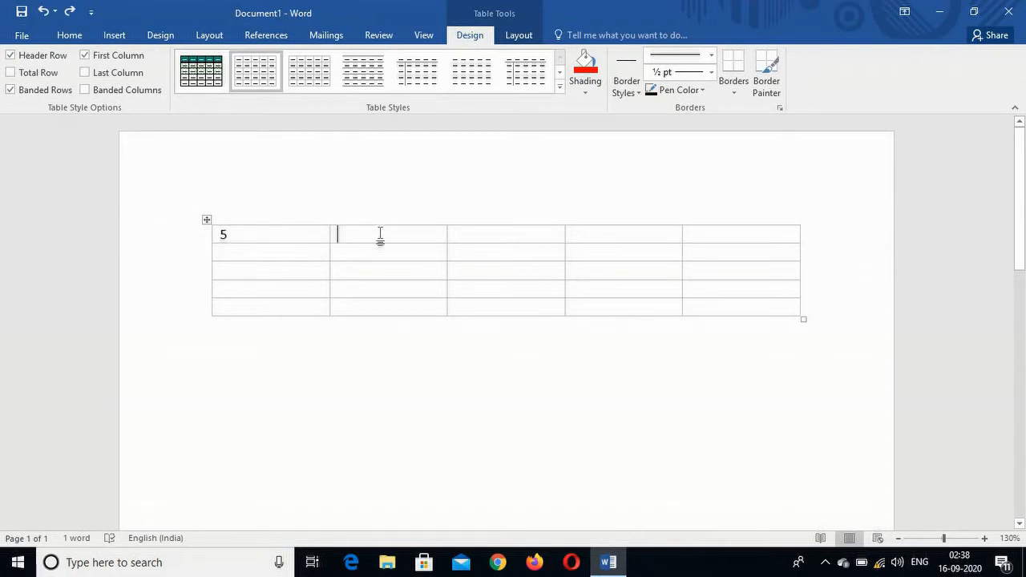
type("2")
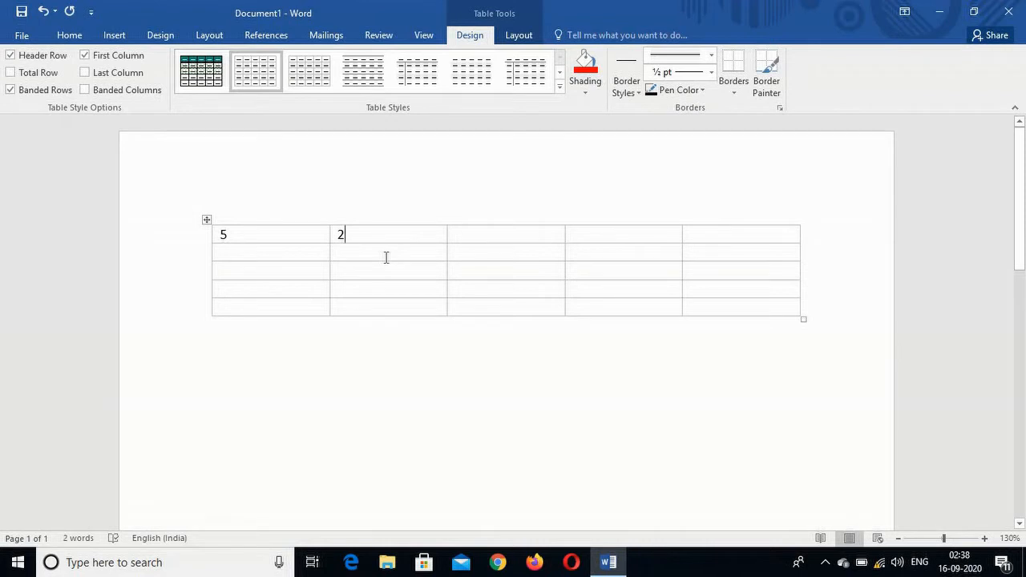
type("2")
left_click(375, 252)
type("2")
left_click(371, 266)
type("2")
left_click(366, 285)
type("2")
left_click(360, 305)
type("2")
Step: Select the table's entire second column
left_click(362, 254)
key("Down")
key("Down")
key("Down")
key("Up")
key("Up")
key("Up")
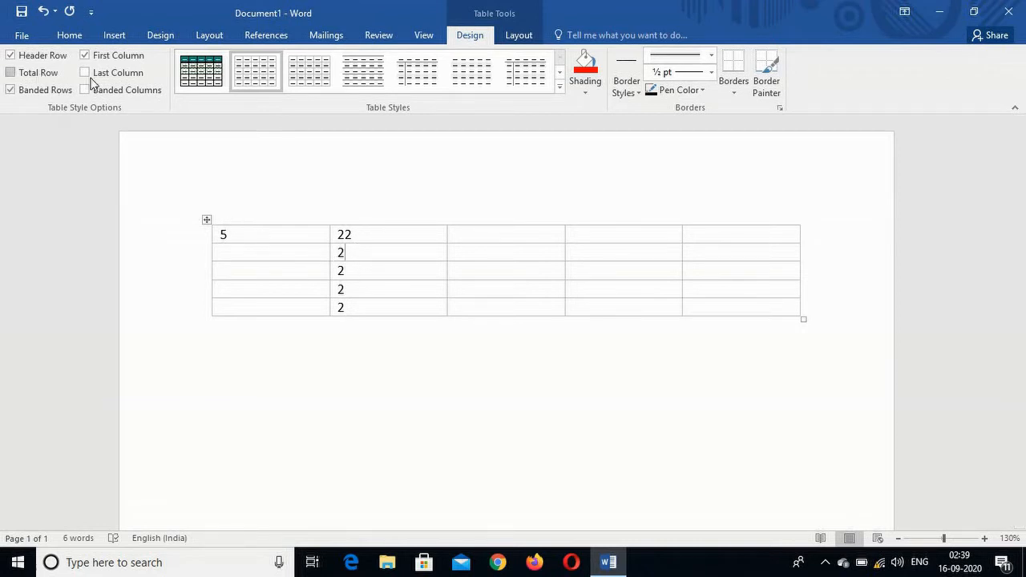
left_click(515, 34)
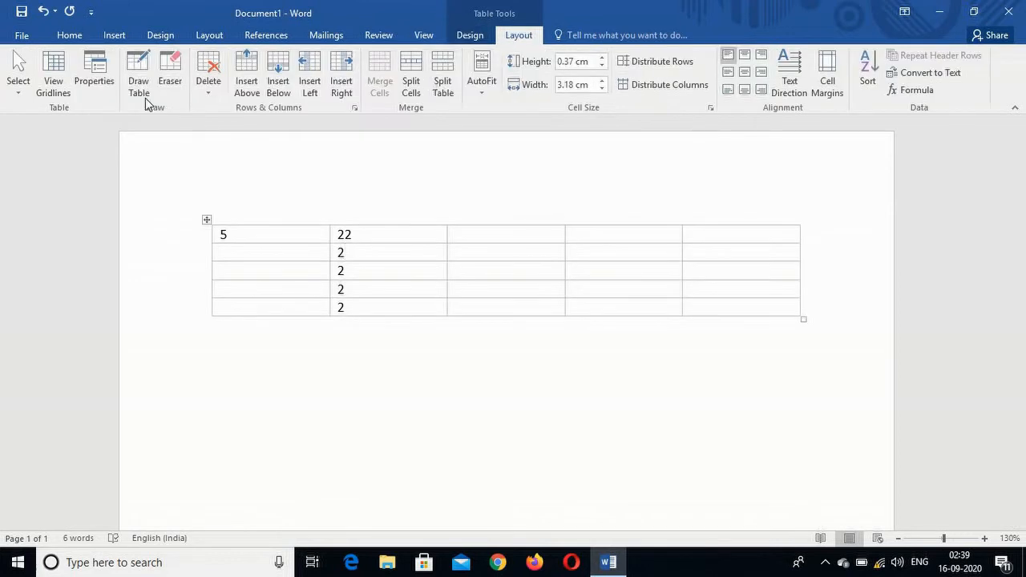
left_click(18, 93)
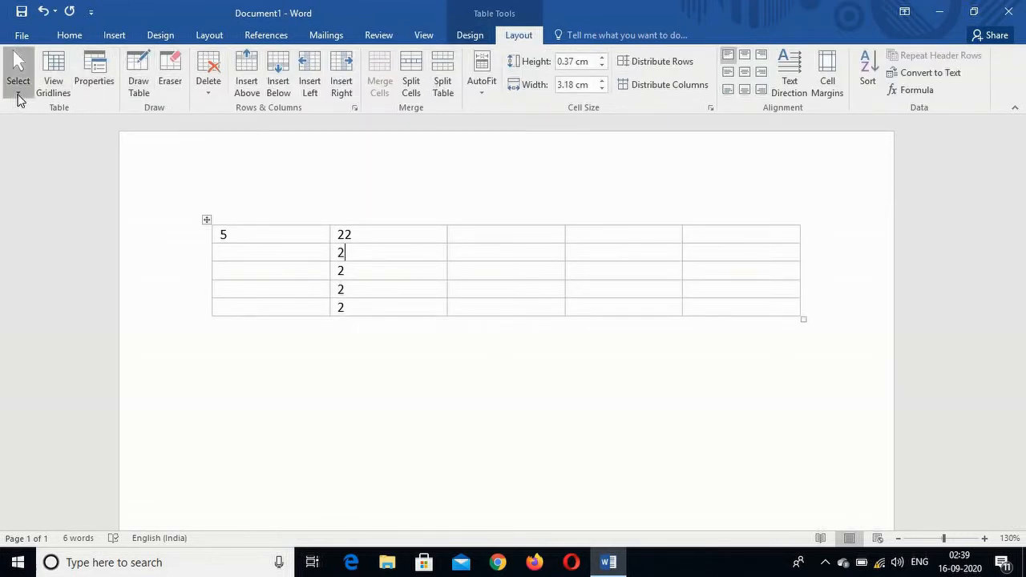
left_click(48, 127)
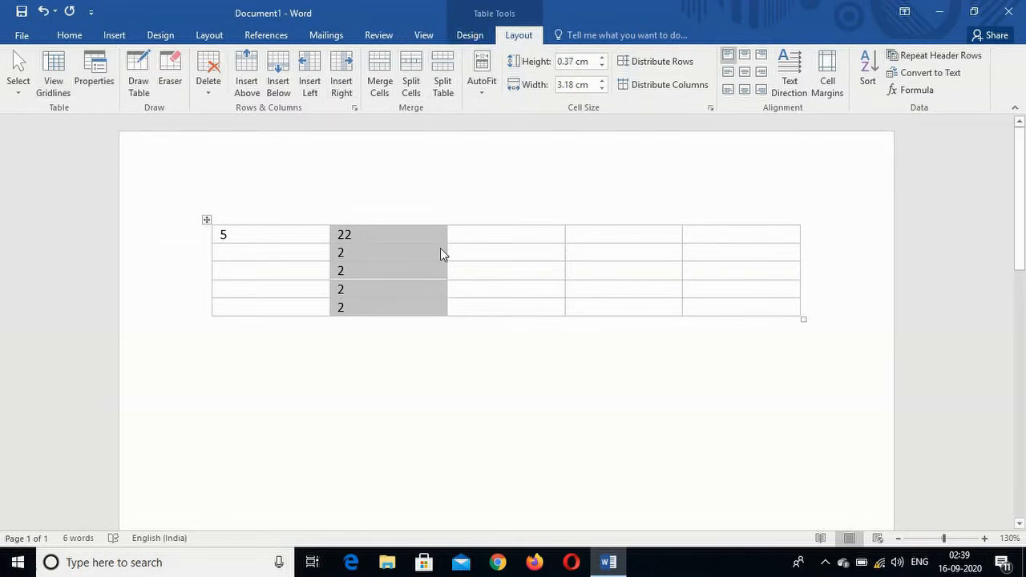
Step: Enter 5 in the third, fourth and fifth cells of the table's first row
left_click(465, 247)
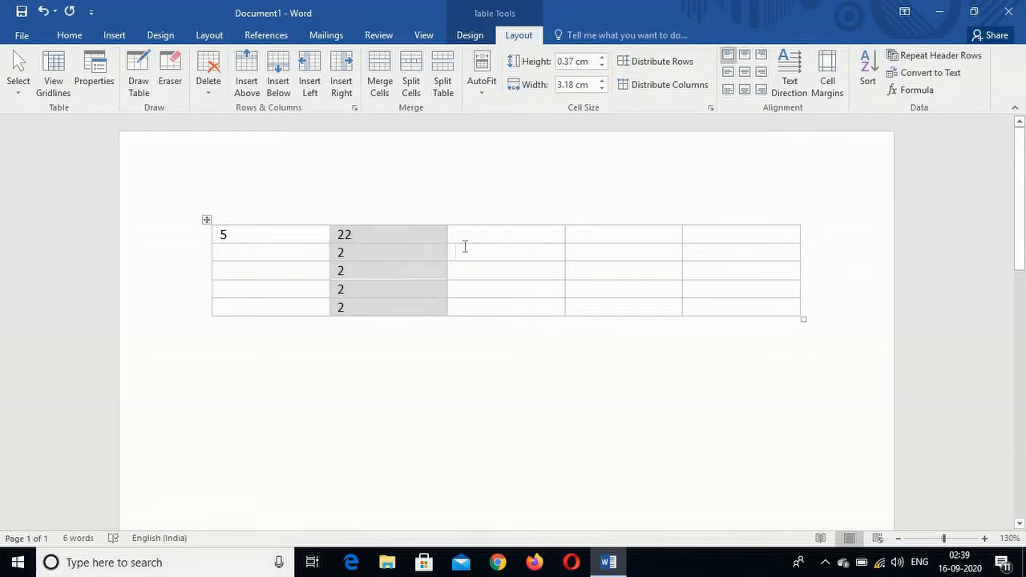
left_click(467, 232)
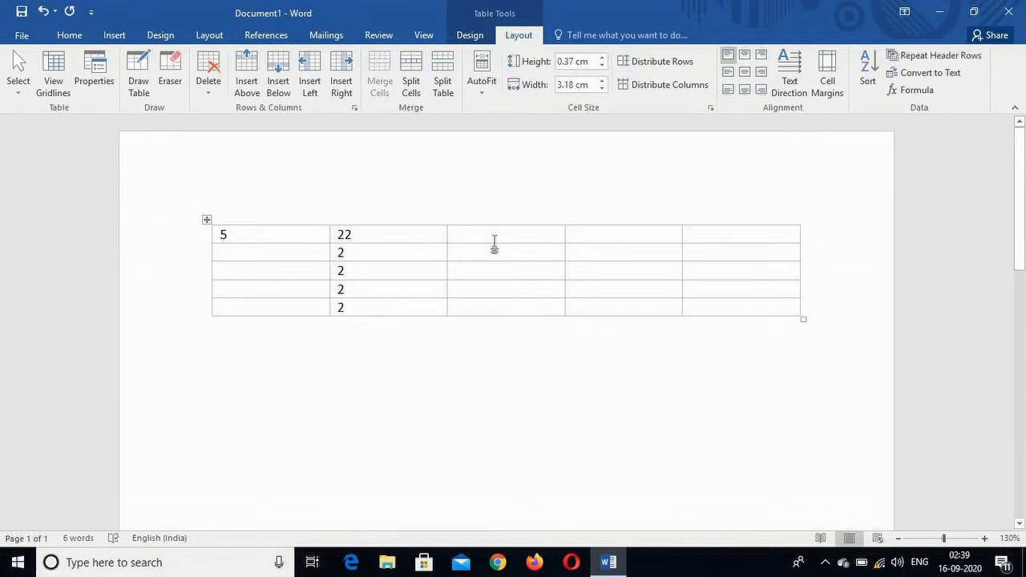
type("5")
left_click(597, 233)
type("5")
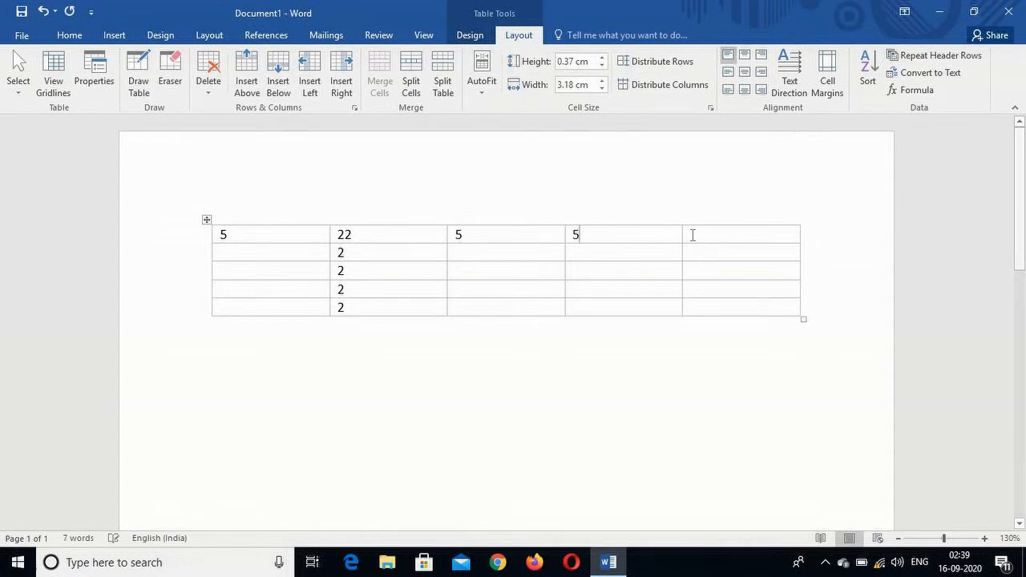
key("Tab")
type("5")
Step: Replace the entry in the second cell of the first row with 5
left_click(361, 234)
key("BackSpace")
key("BackSpace")
type("5")
Step: Select the table's whole first row, try yellow shading on it and undo the shading
left_click(297, 236)
left_click(509, 239)
left_click(621, 239)
left_click(19, 94)
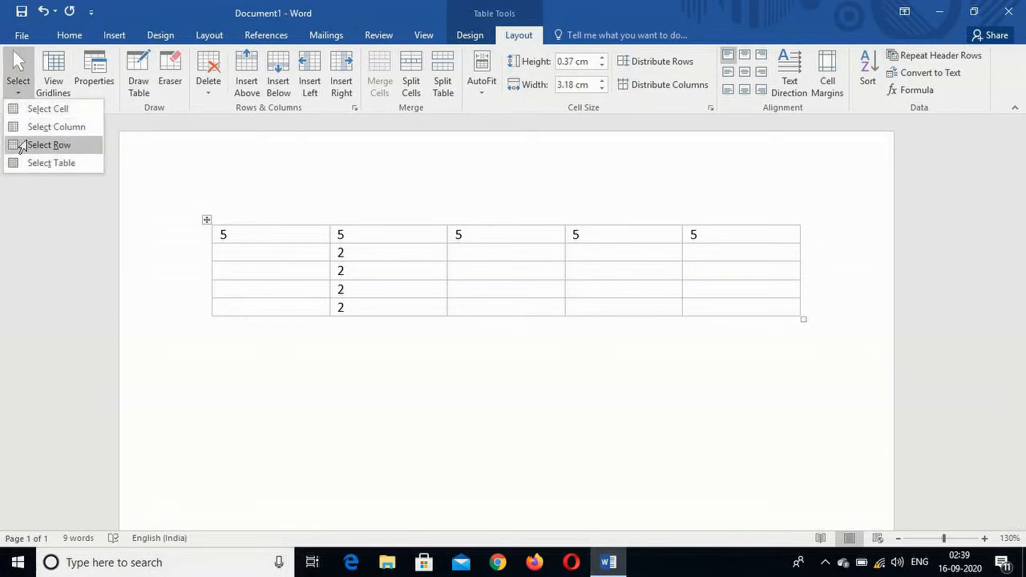
left_click(32, 145)
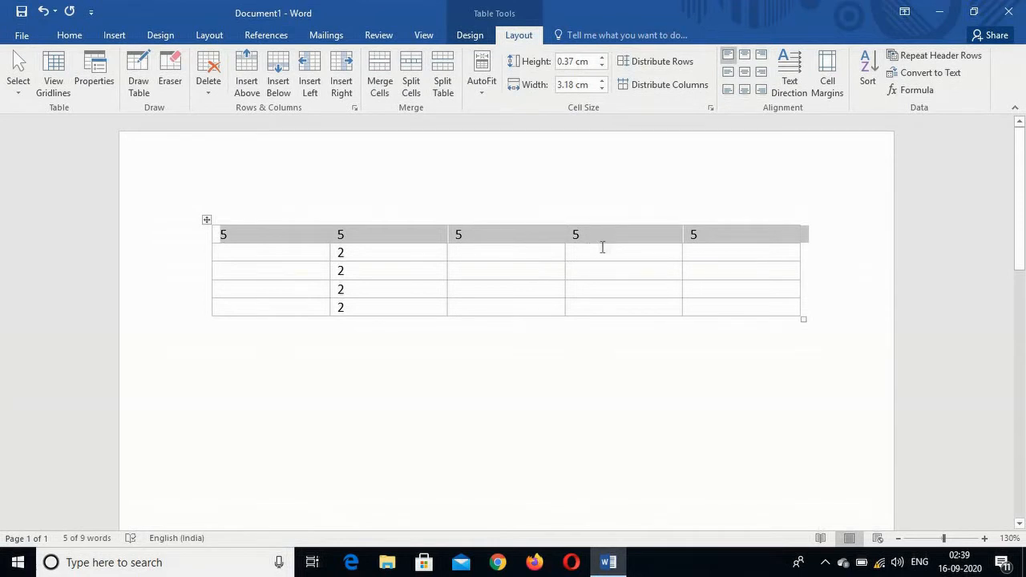
left_click(469, 34)
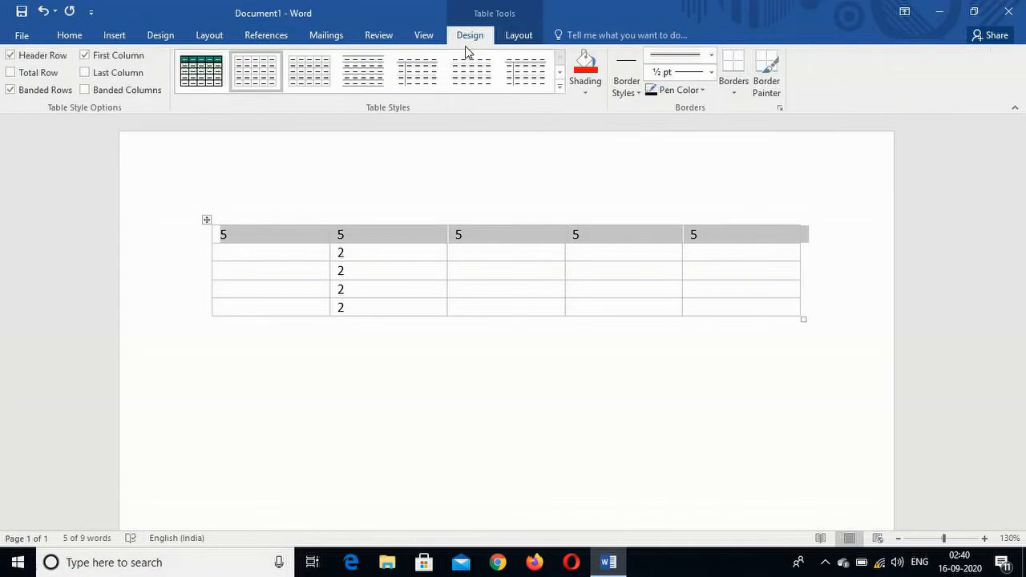
left_click(585, 91)
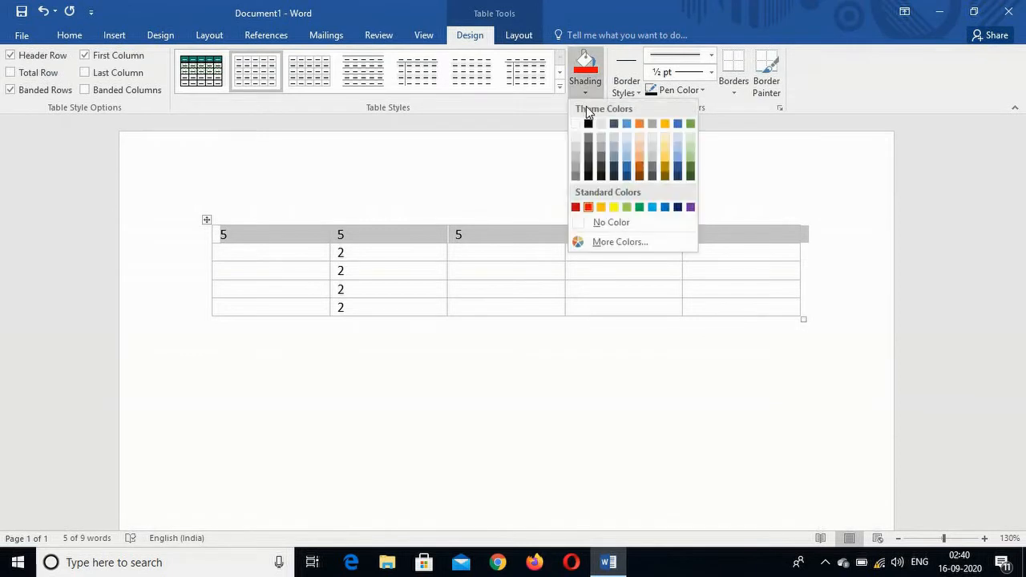
left_click(613, 207)
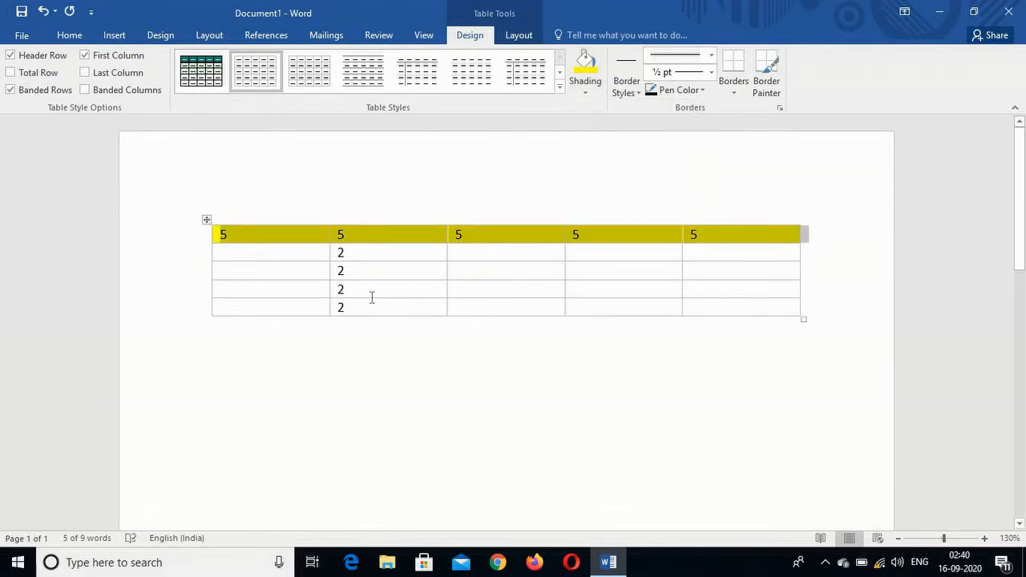
left_click(384, 273)
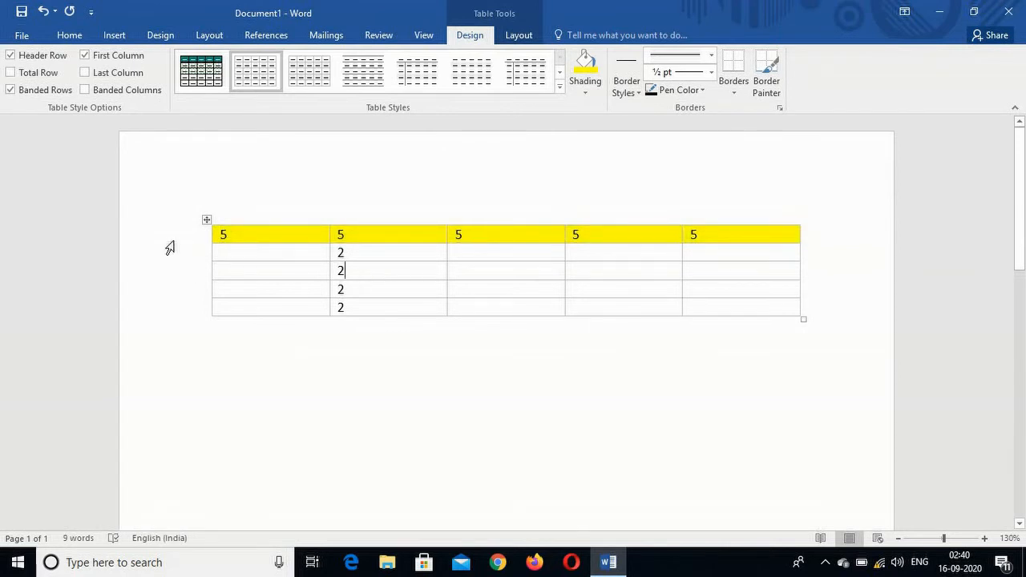
left_click(100, 228)
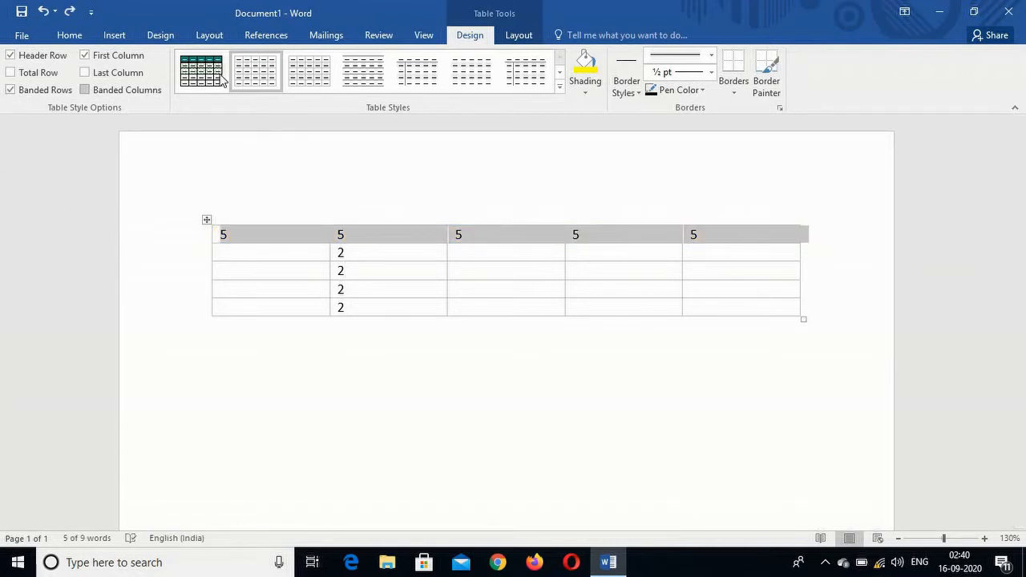
Step: Select the entire table and undo the replacement of the entry in the first row's second cell
left_click(521, 35)
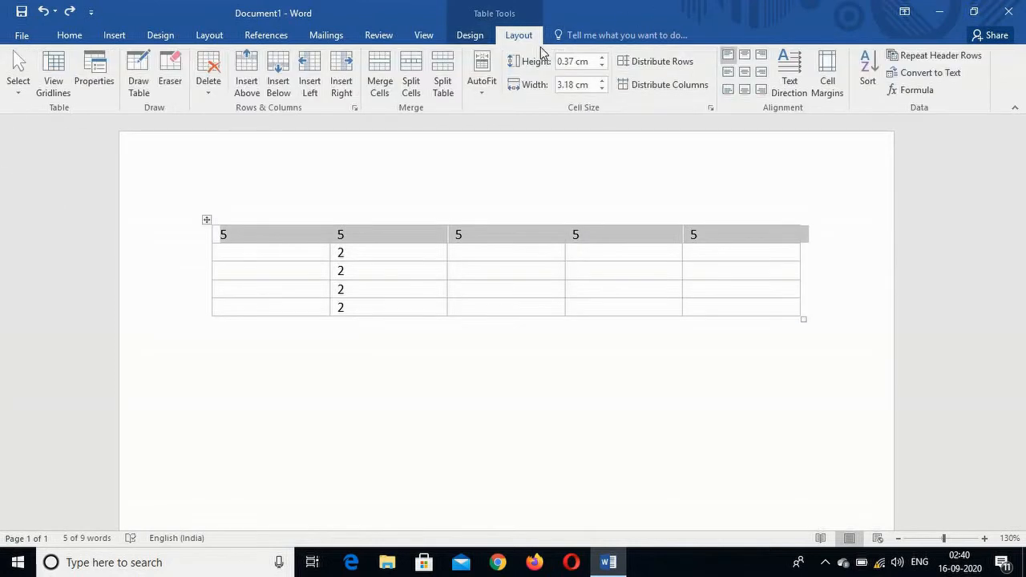
left_click(18, 89)
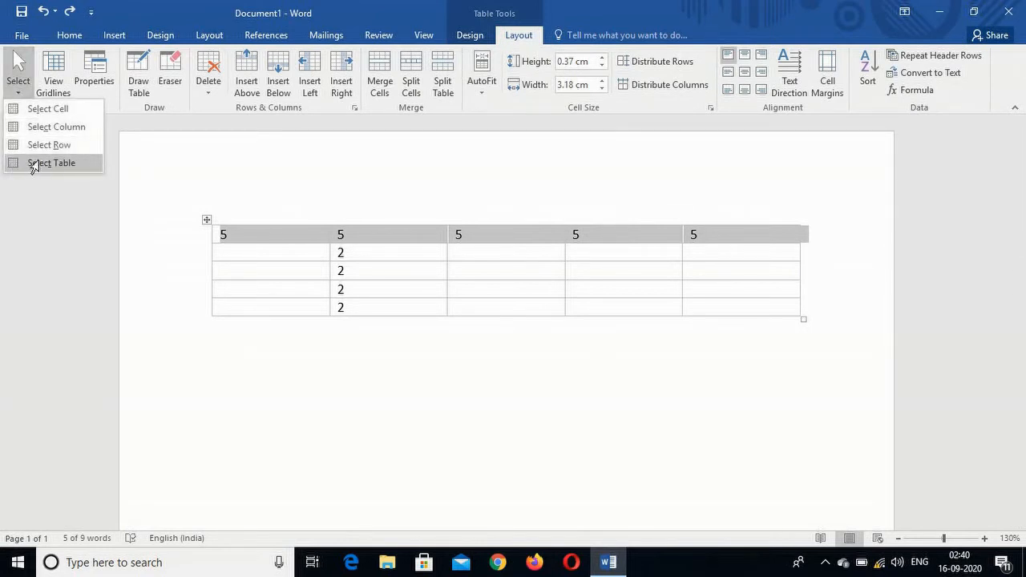
left_click(48, 163)
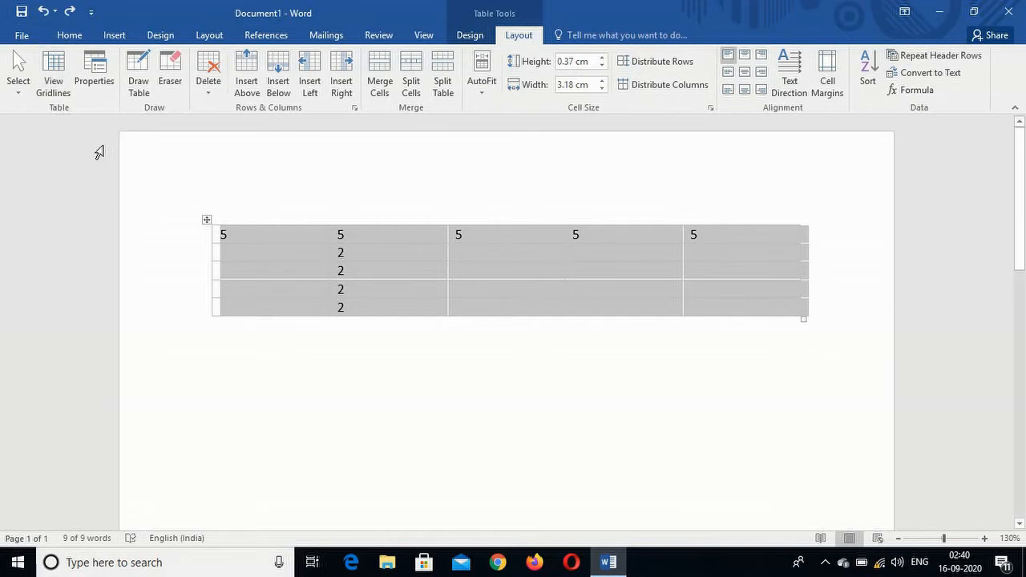
key("ctrl+z")
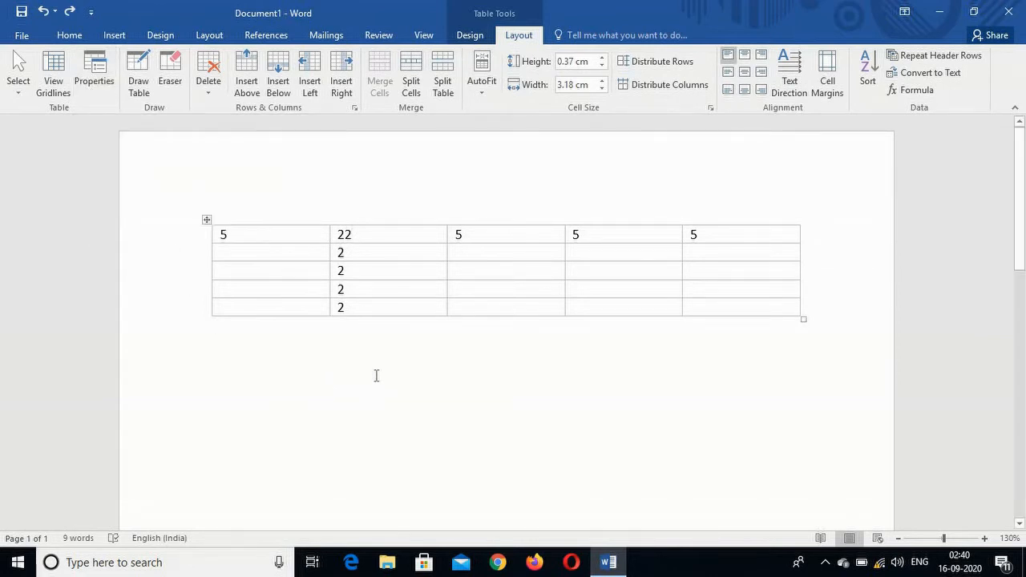
Step: Generate five paragraphs of four sentences of sample text below the table with the =rand function
left_click(605, 353)
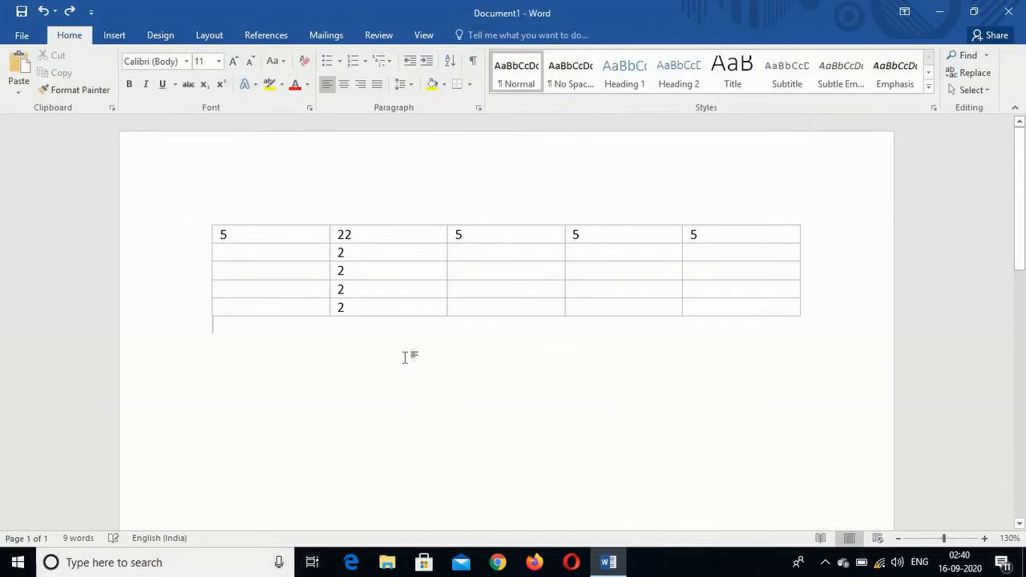
key("Return")
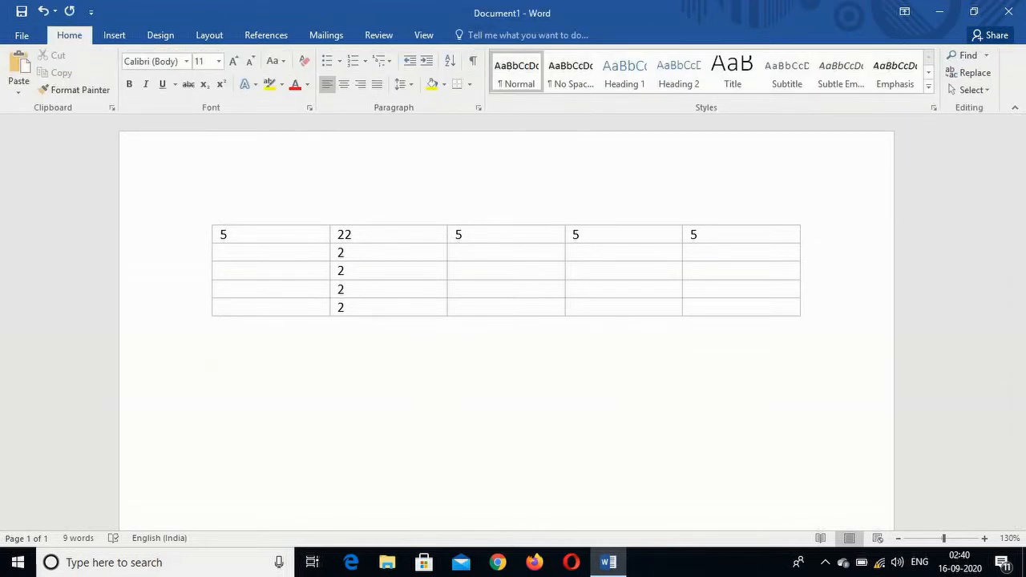
type("=rand")
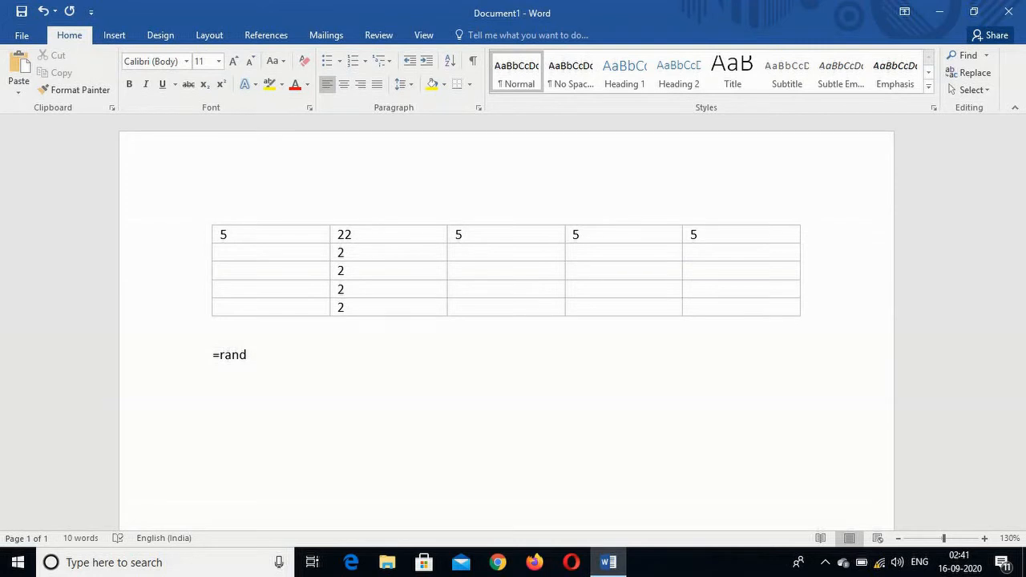
type("(")
type("4)")
key("Return")
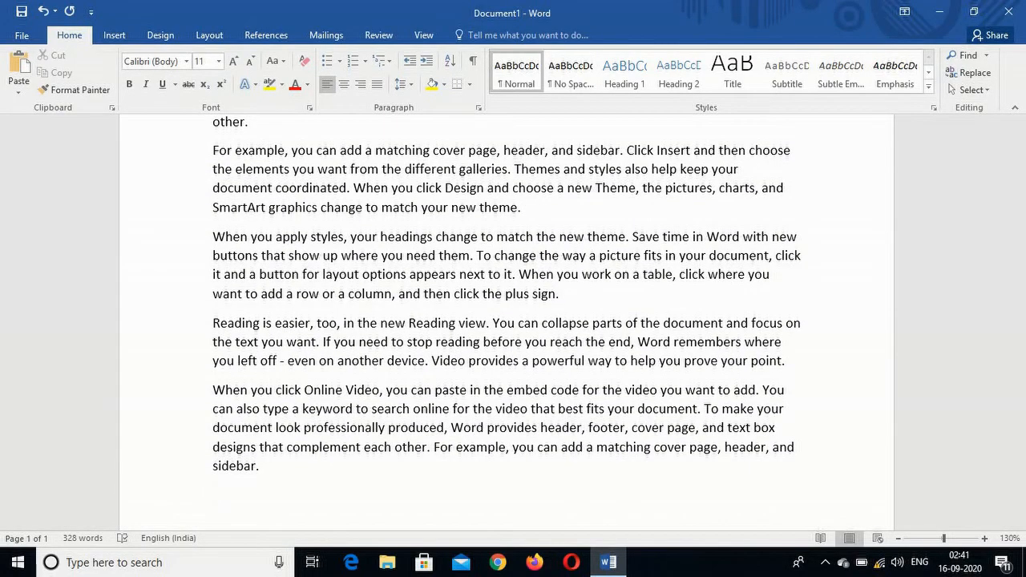
scroll(507, 320, "up", 5)
scroll(507, 321, "down", 3)
scroll(507, 321, "down", 1)
scroll(506, 321, "up", 4)
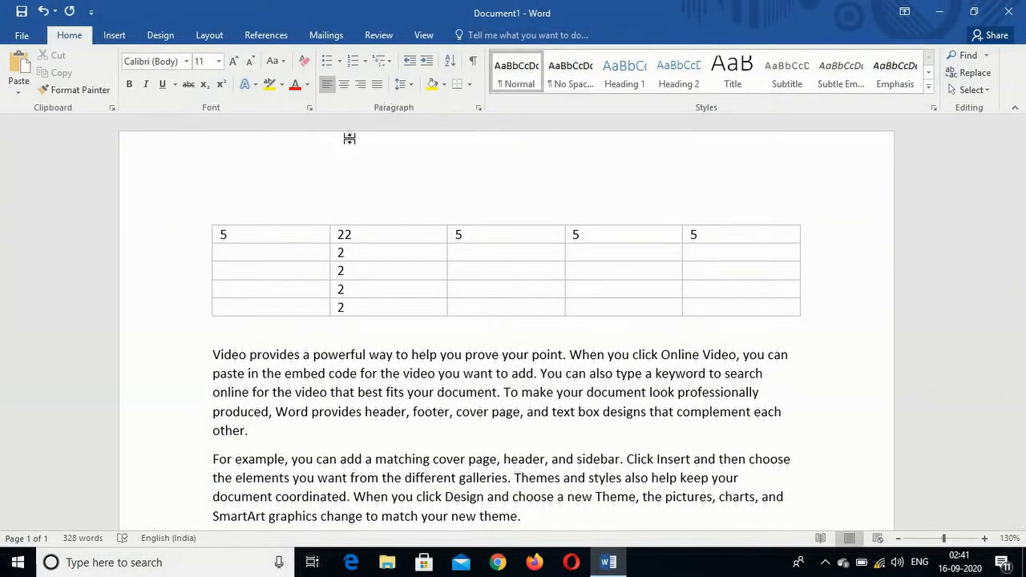
Step: Shrink the whole table from its lower corner so that each column is about 1.05 cm wide
left_click(390, 271)
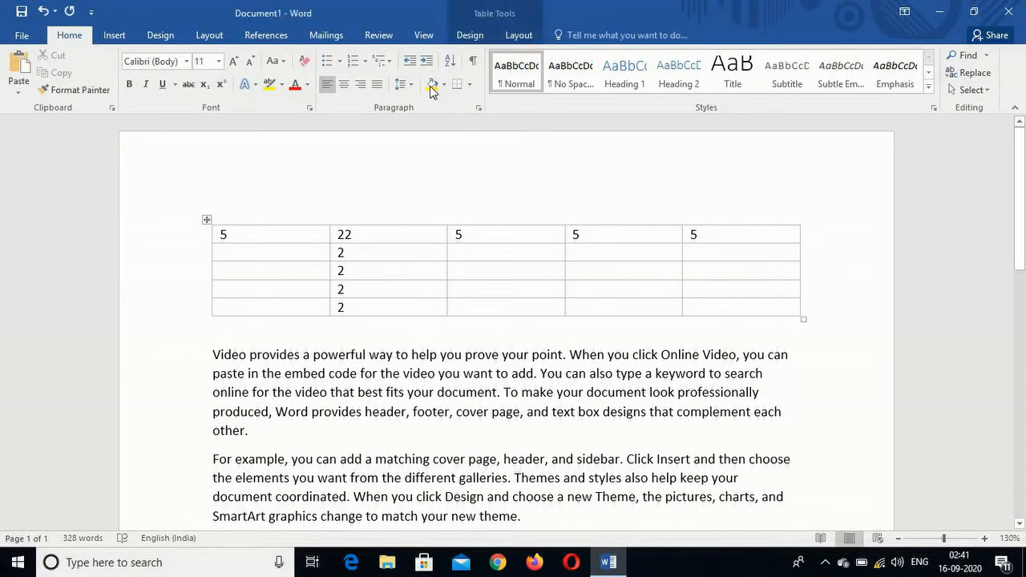
left_click(523, 36)
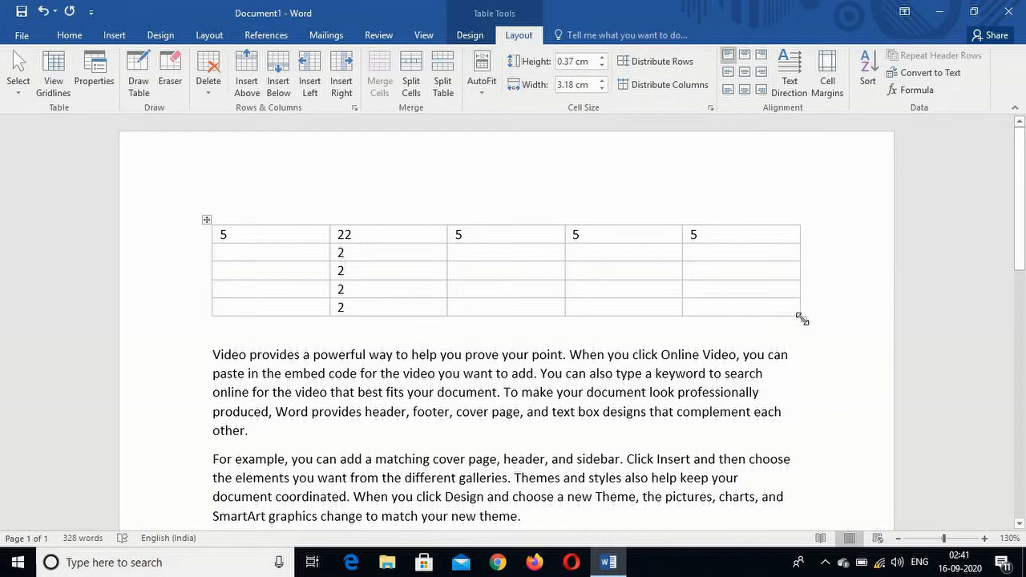
left_click_drag(802, 319, 407, 301)
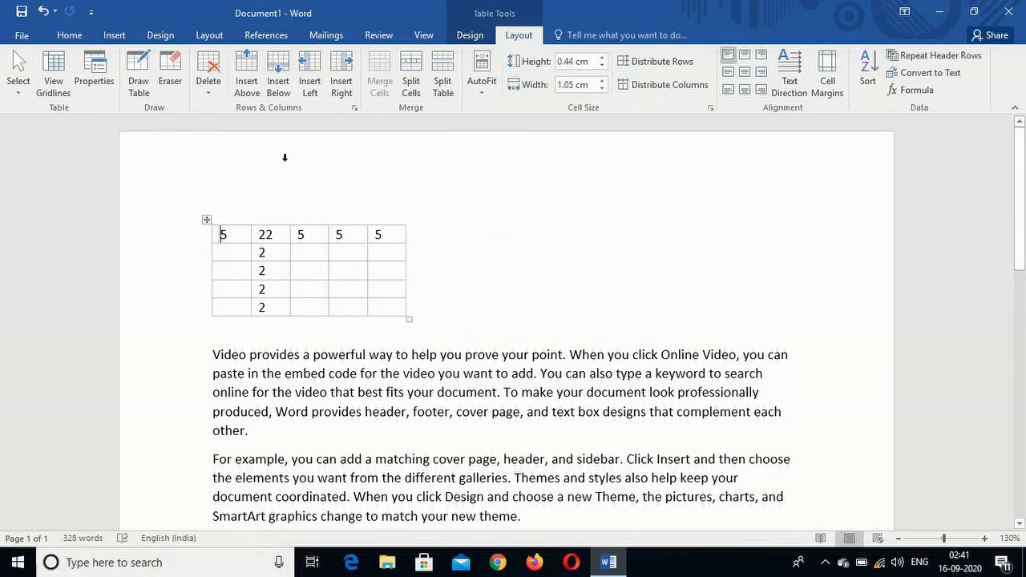
Step: Set the table's text wrapping to Around in the table properties
left_click(234, 270)
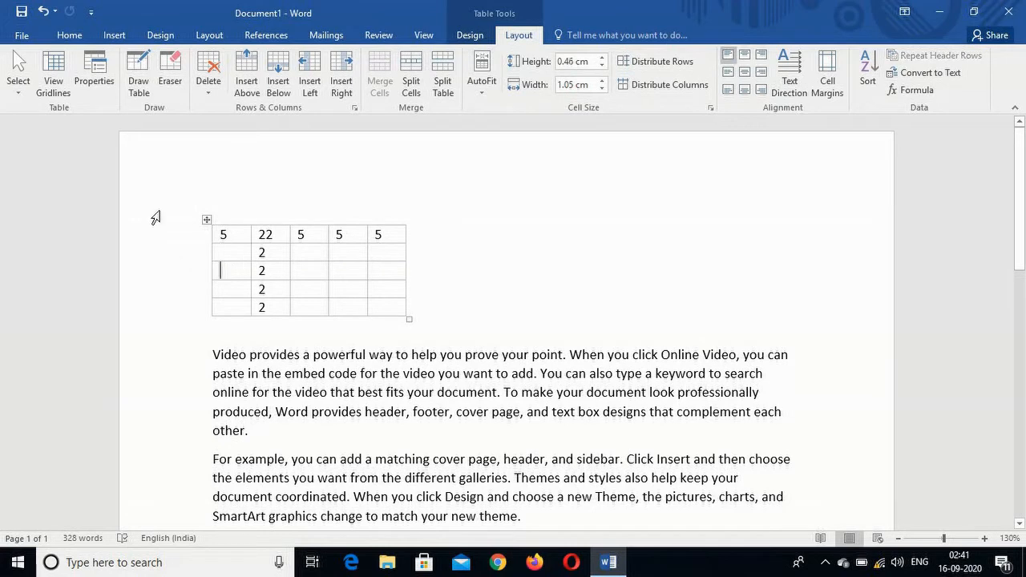
left_click(94, 75)
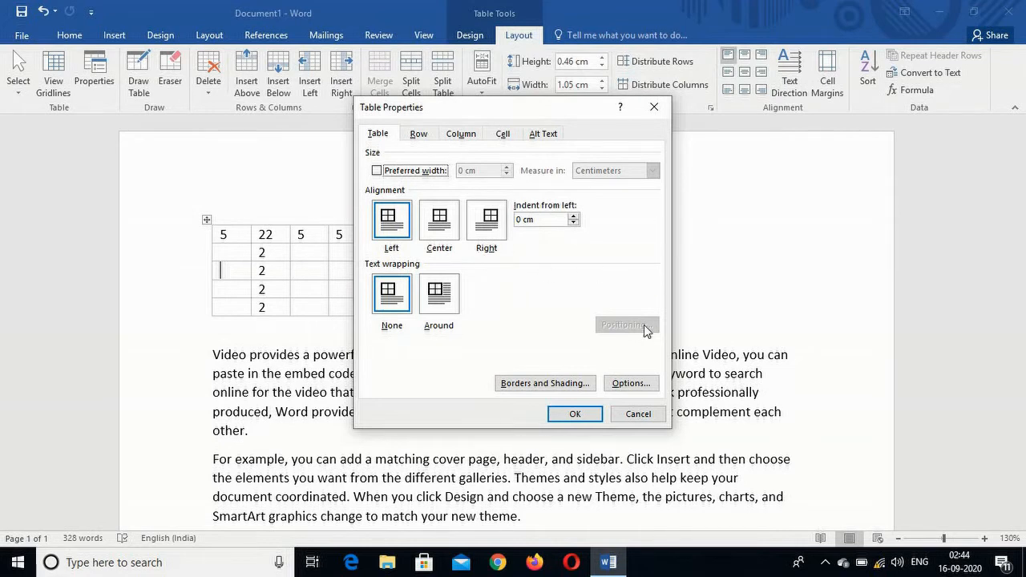
left_click(637, 415)
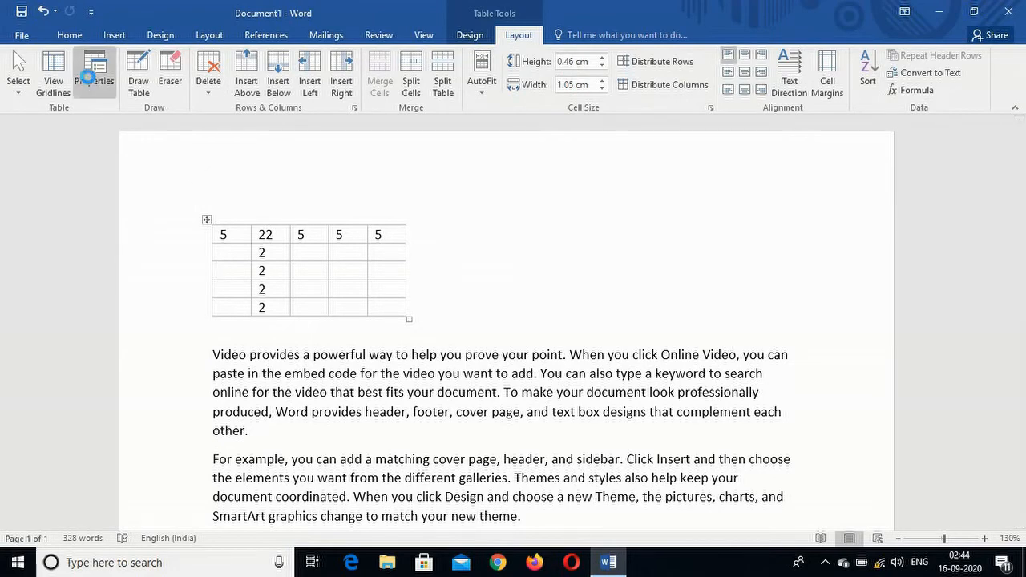
left_click(94, 73)
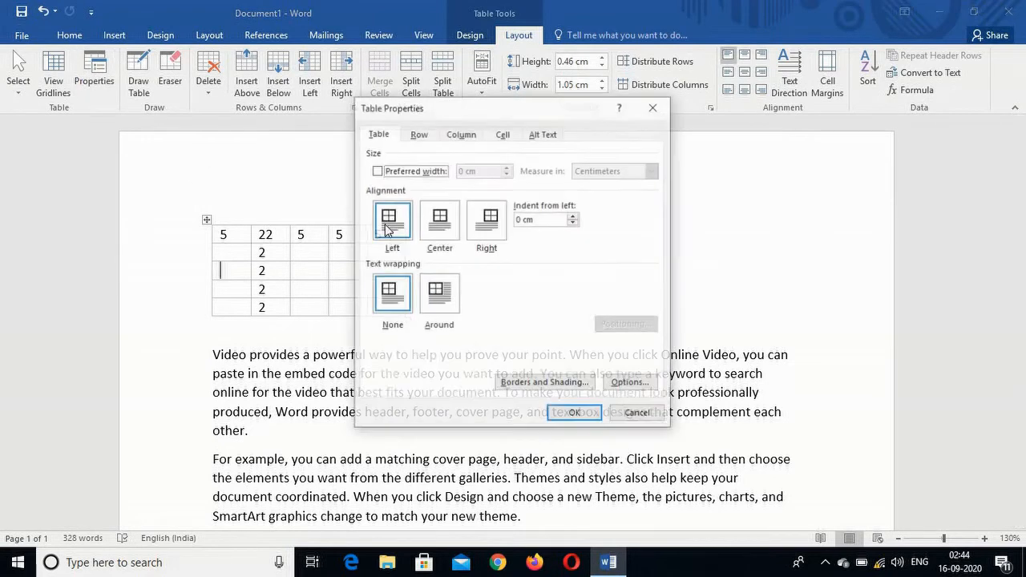
left_click(438, 293)
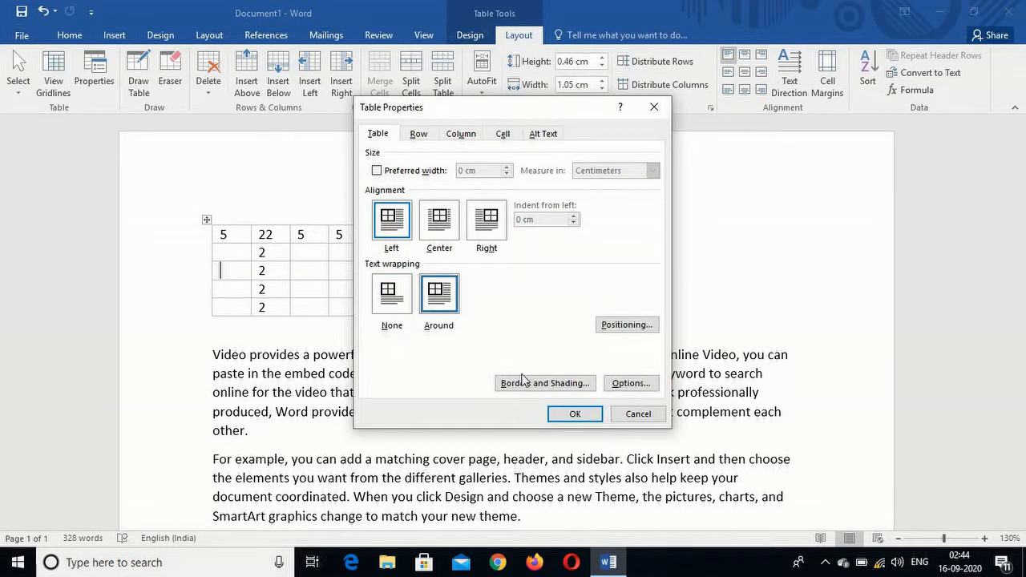
left_click(575, 414)
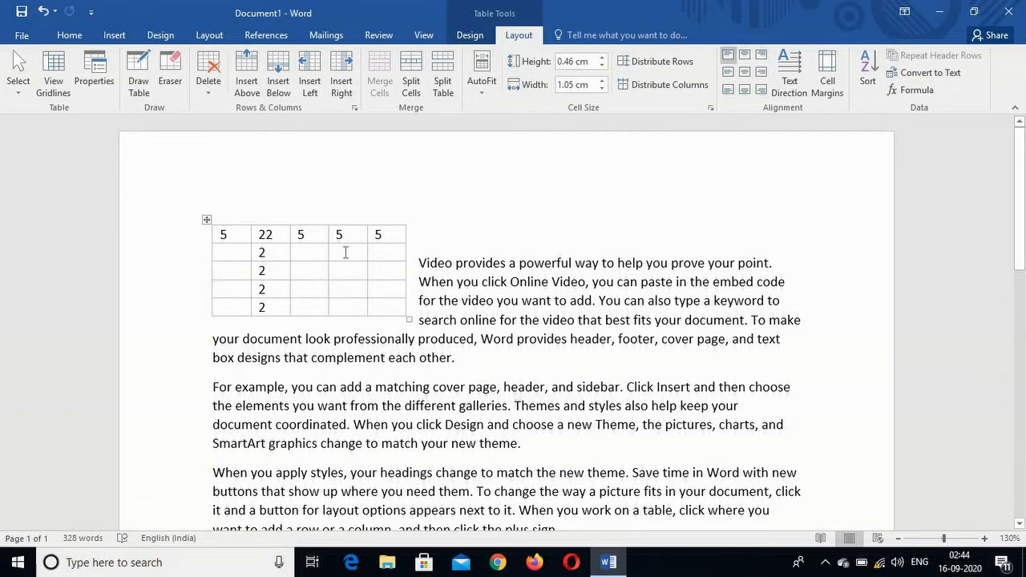
Step: Try Center alignment on the wrapped table and undo both the alignment and the text wrapping
left_click(94, 74)
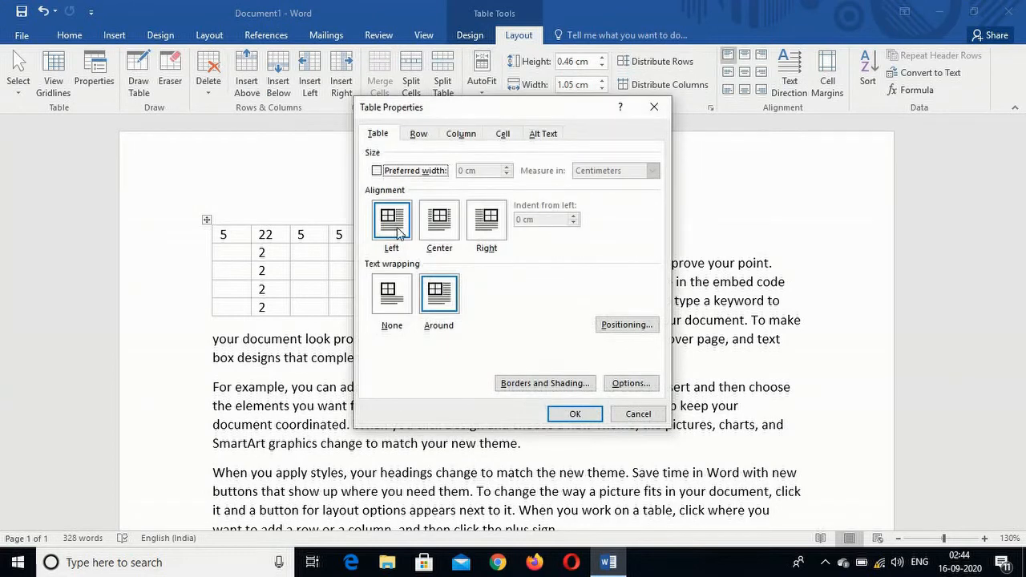
left_click(438, 223)
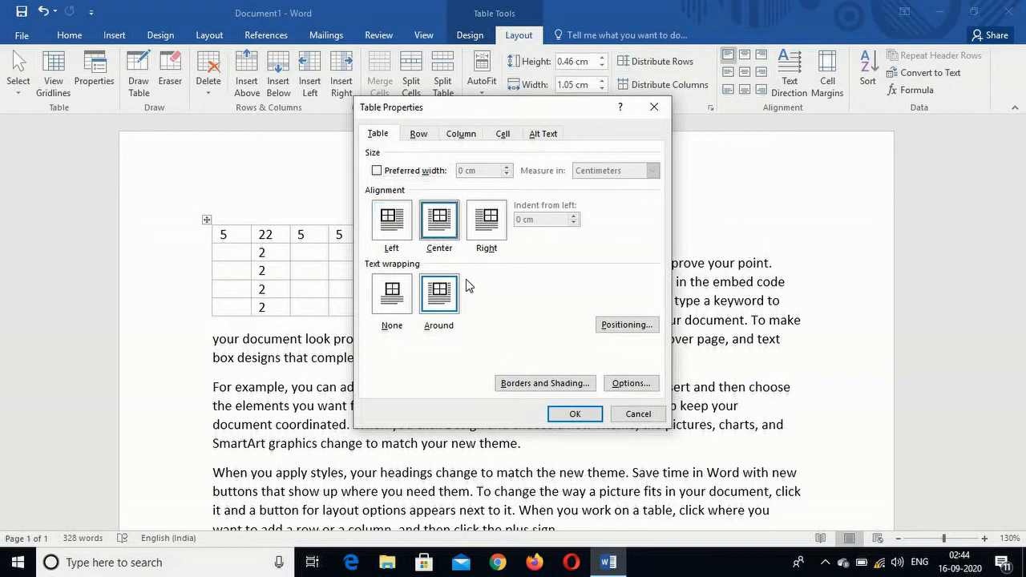
left_click(575, 414)
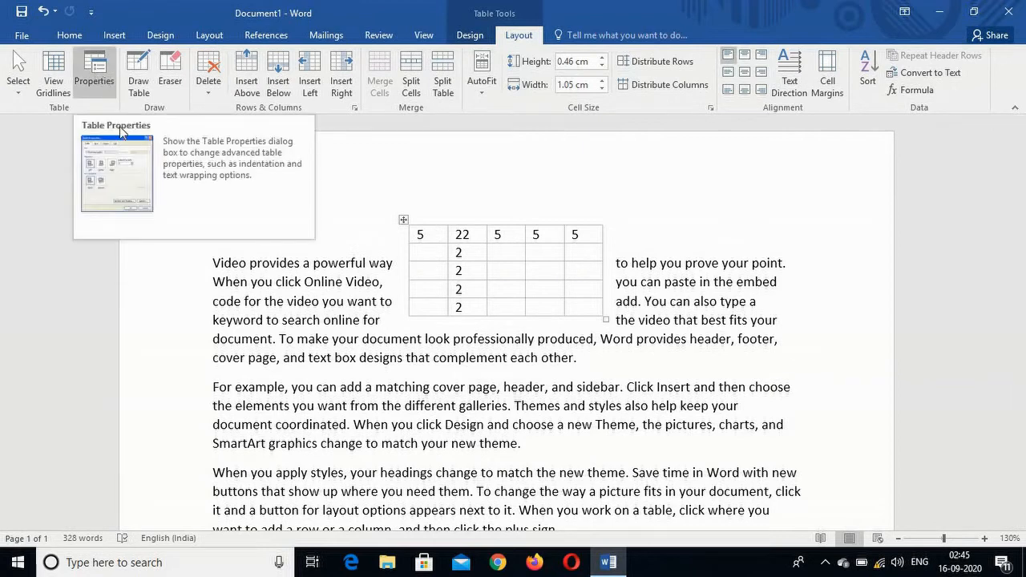
key("ctrl+z")
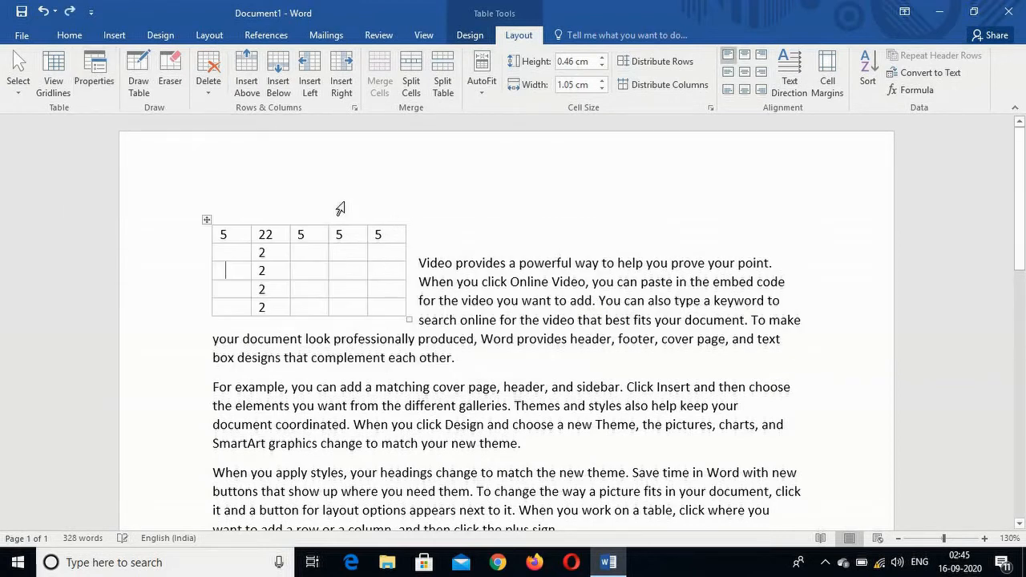
key("ctrl+z")
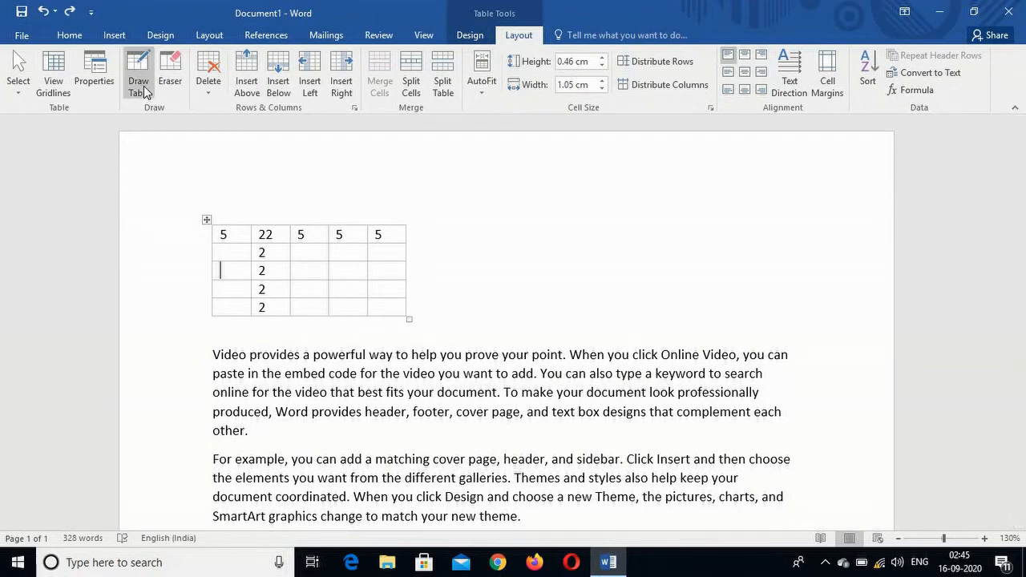
Step: Enlarge the table from its lower corner to columns about 2.86 cm wide and place the cursor in the third row's first cell
left_click_drag(406, 318, 742, 340)
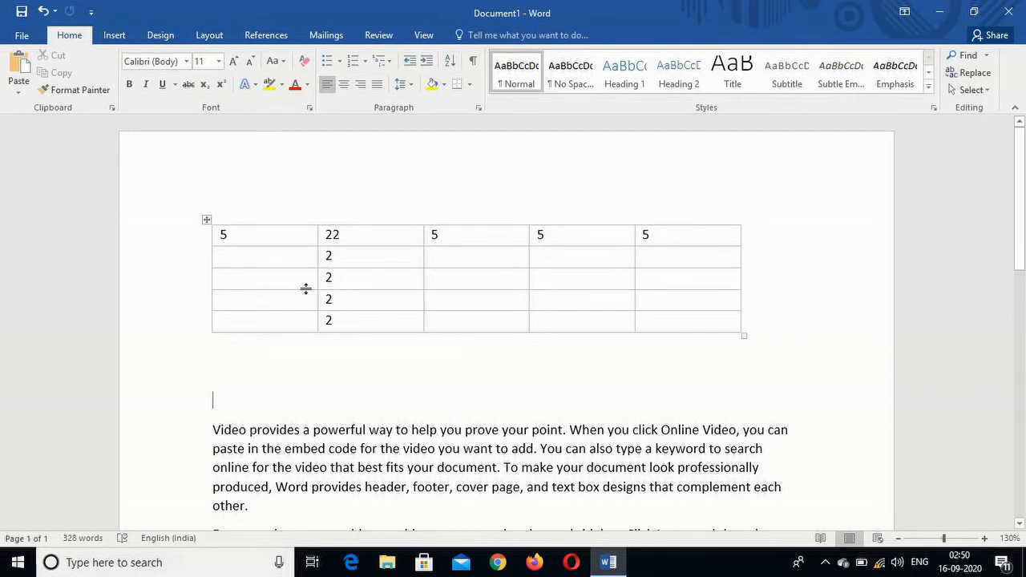
left_click(272, 284)
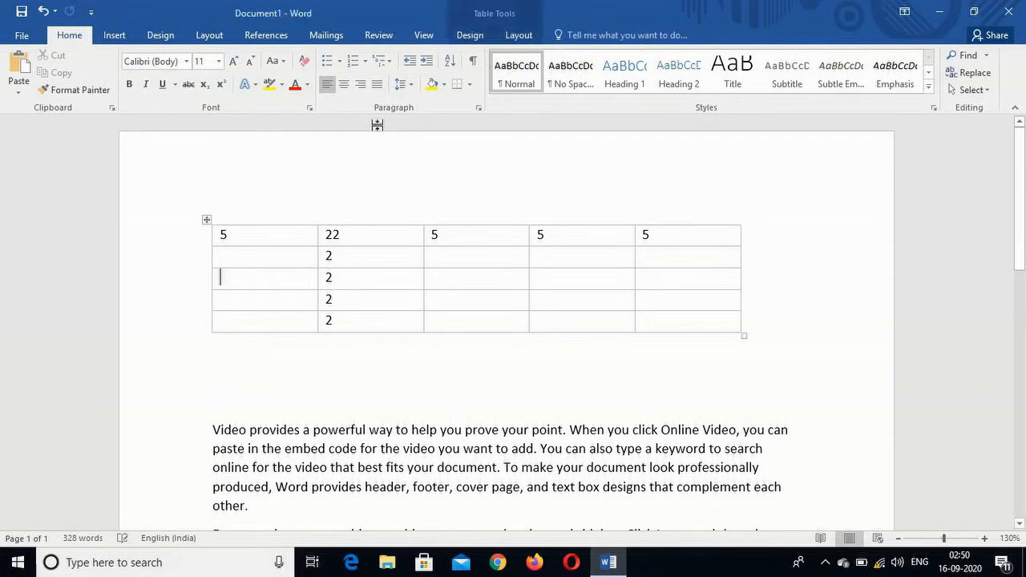
left_click(522, 36)
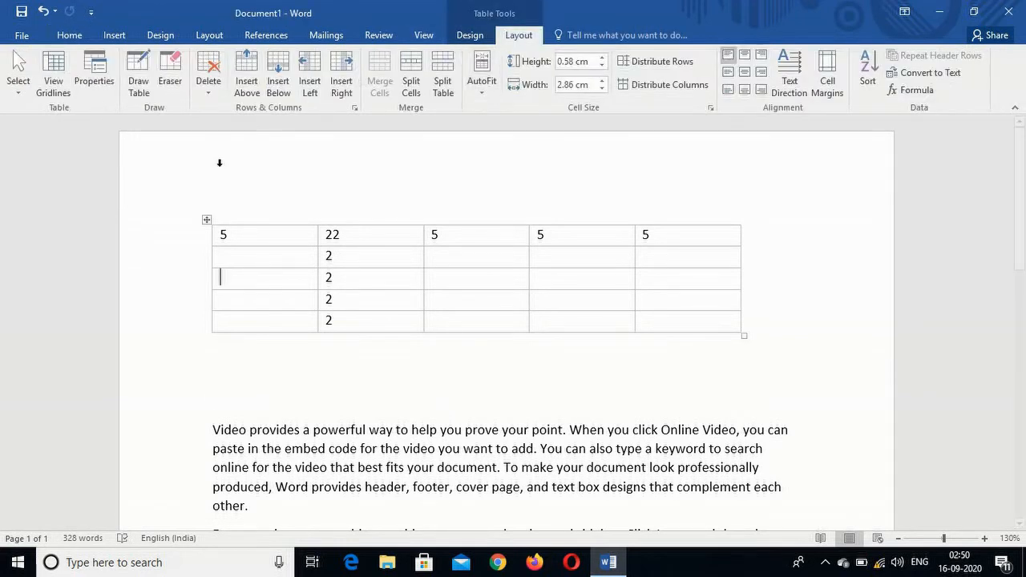
Step: Draw a second table about 14.35 cm wide and 1.34 cm high below the first and split it into two rows
left_click(140, 83)
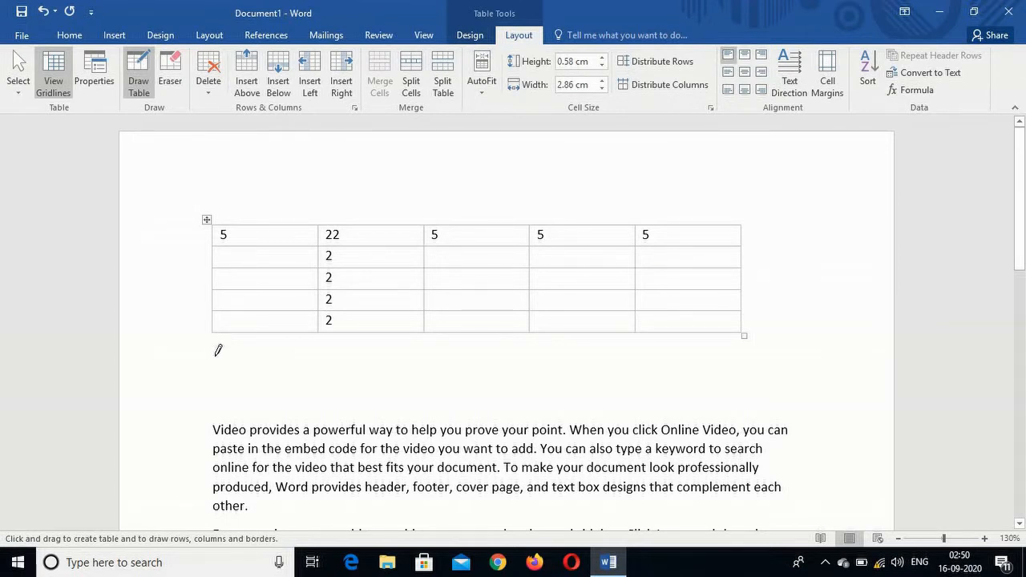
mouse_move(215, 354)
left_mouse_down()
mouse_move(258, 378)
mouse_move(745, 402)
left_mouse_up()
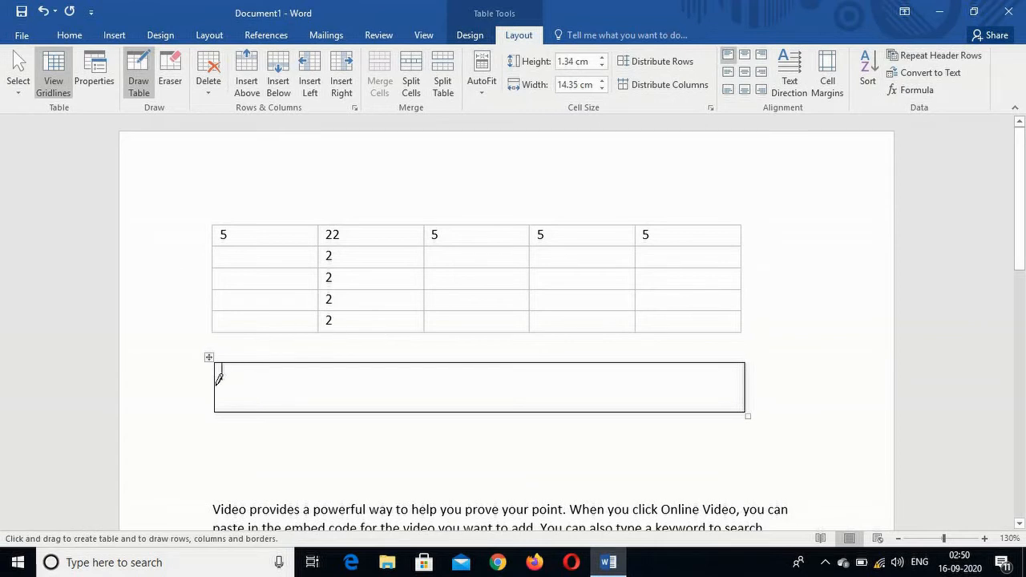
mouse_move(218, 379)
left_mouse_down()
mouse_move(433, 382)
mouse_move(510, 372)
left_mouse_up()
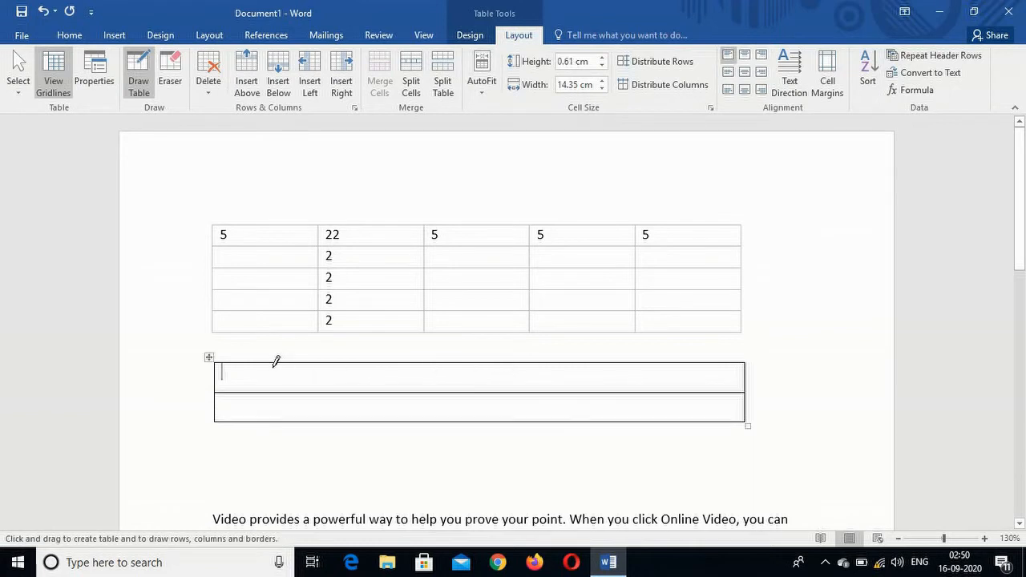
Step: Draw five vertical lines through both rows of the drawn table to divide it into six columns
left_click_drag(247, 362, 235, 405)
mouse_move(322, 361)
left_mouse_down()
mouse_move(309, 407)
mouse_move(306, 389)
left_mouse_up()
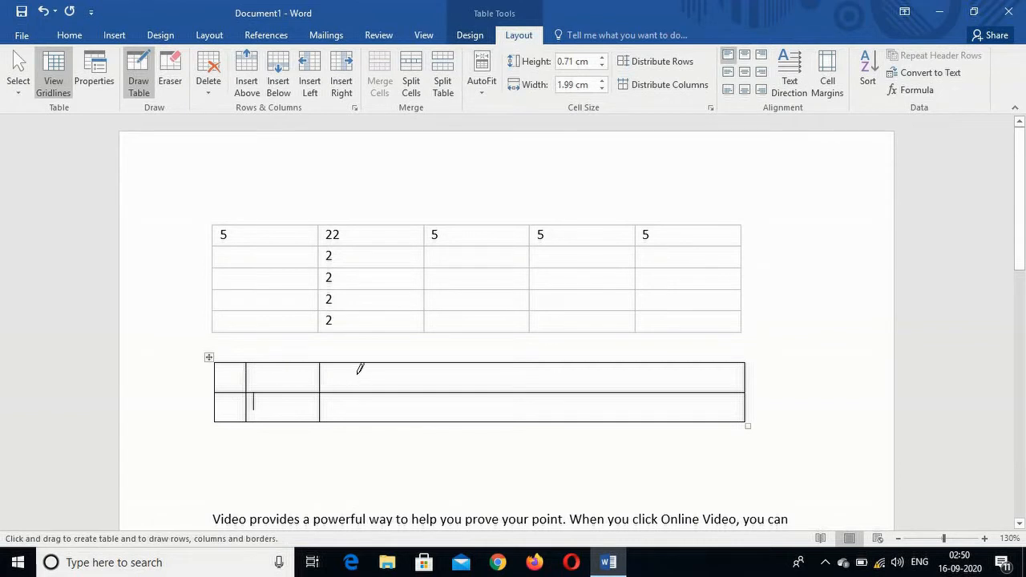
left_click_drag(365, 363, 363, 413)
mouse_move(426, 363)
left_mouse_down()
mouse_move(416, 407)
mouse_move(423, 417)
left_mouse_up()
left_click_drag(496, 386, 493, 404)
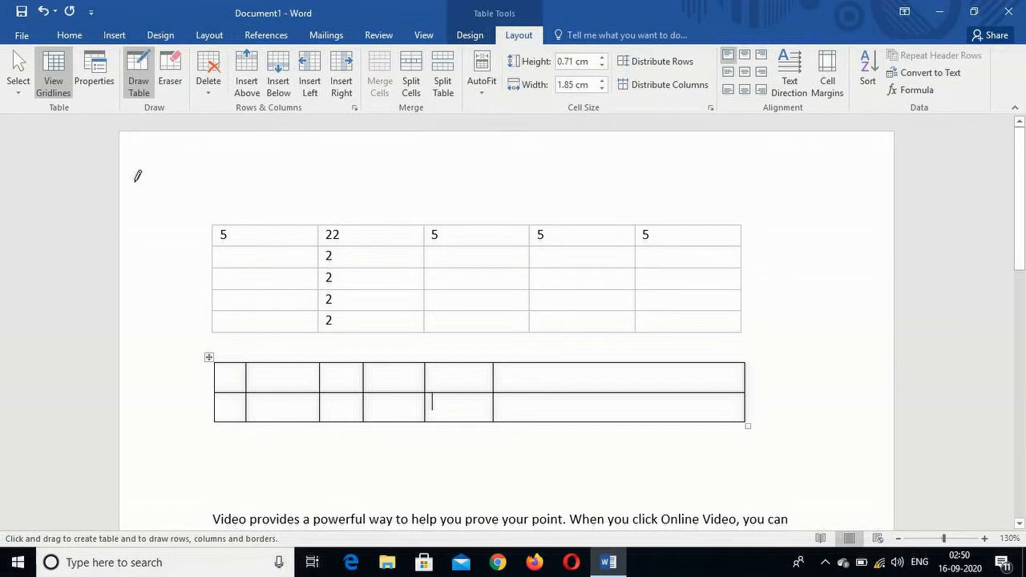
Step: Erase the horizontal line between the two rows in the drawn table's second, fifth and sixth columns
left_click(170, 70)
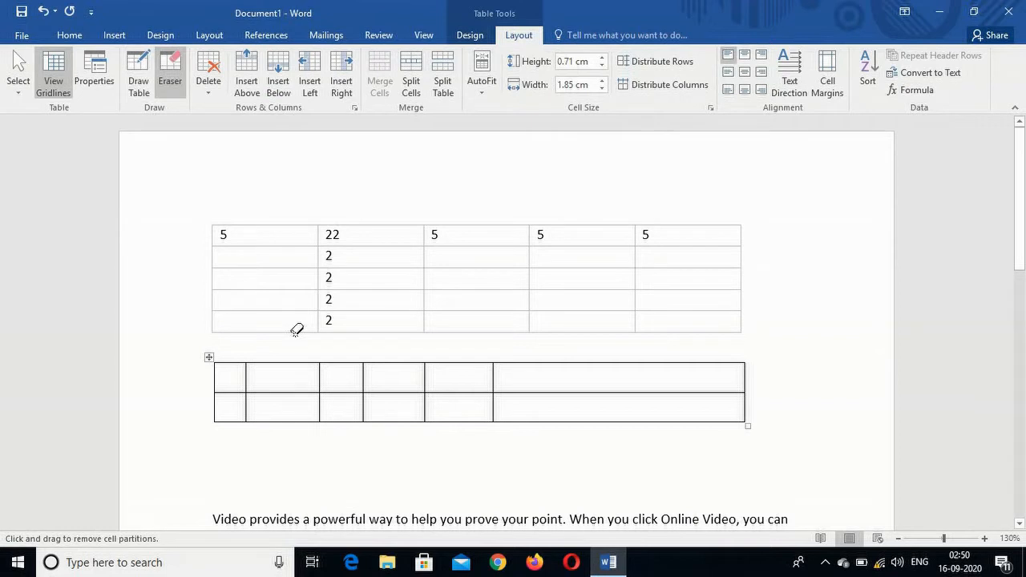
left_click(283, 391)
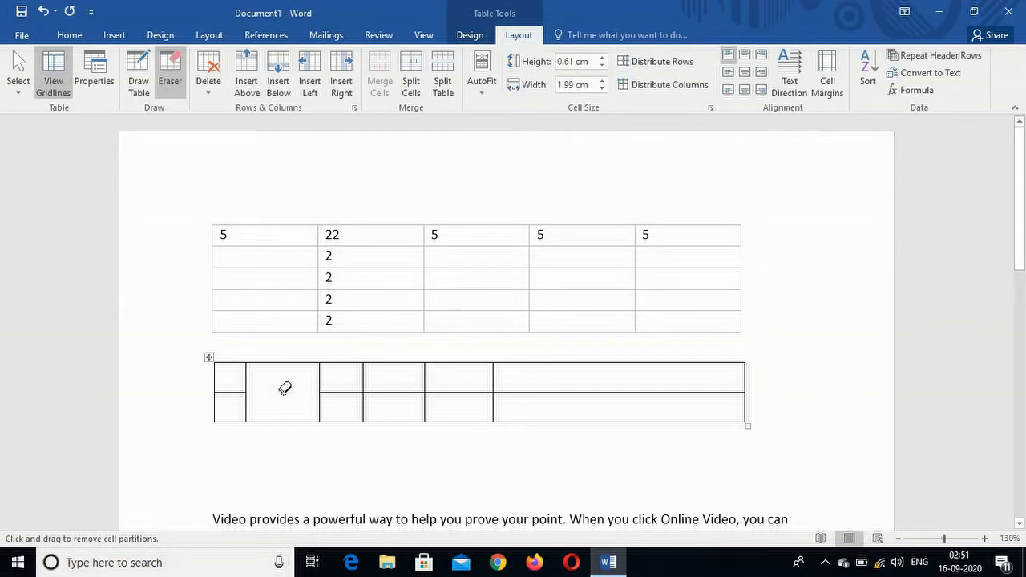
left_click(474, 391)
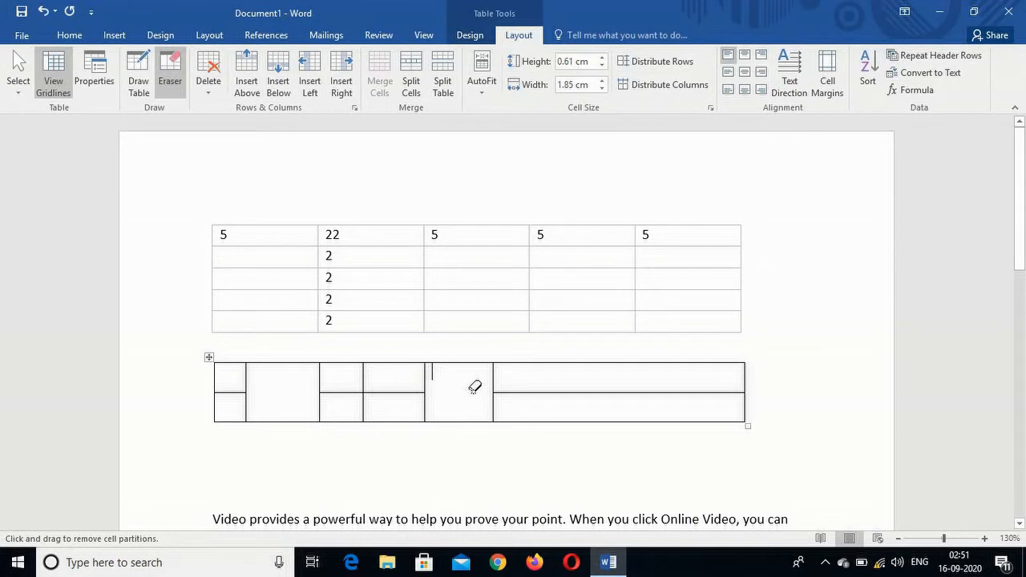
left_click(577, 392)
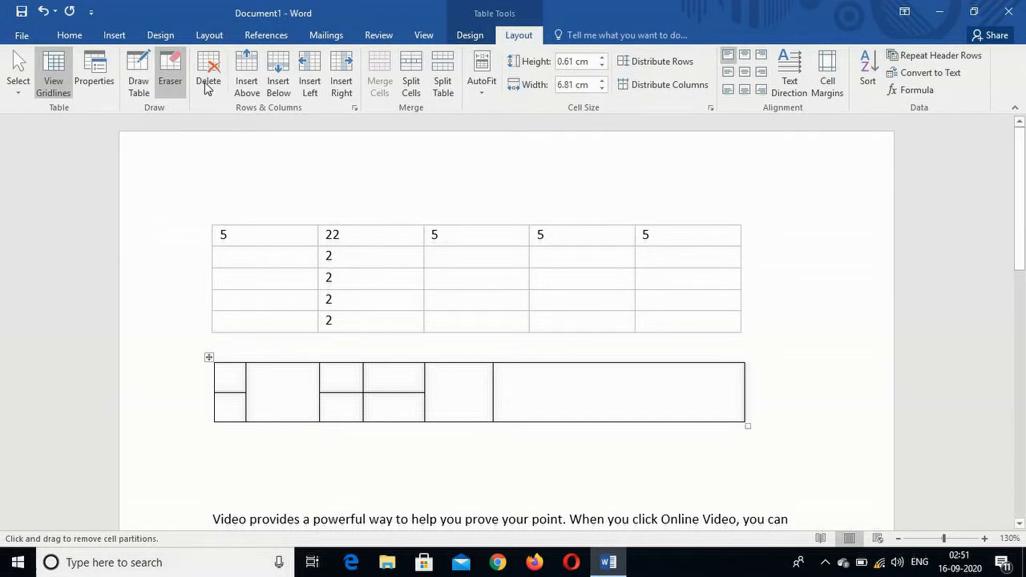
left_click(476, 250)
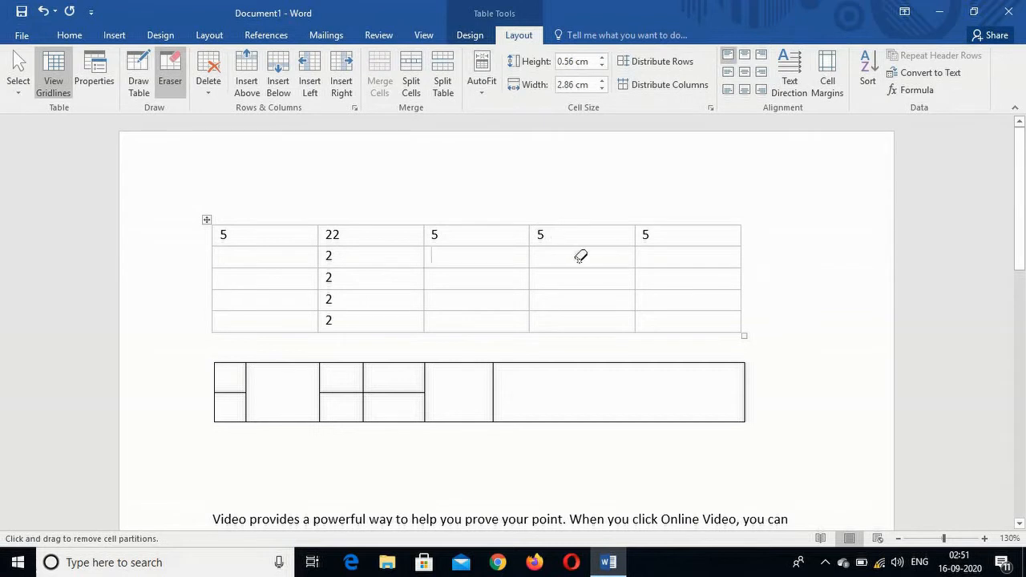
left_click(574, 233)
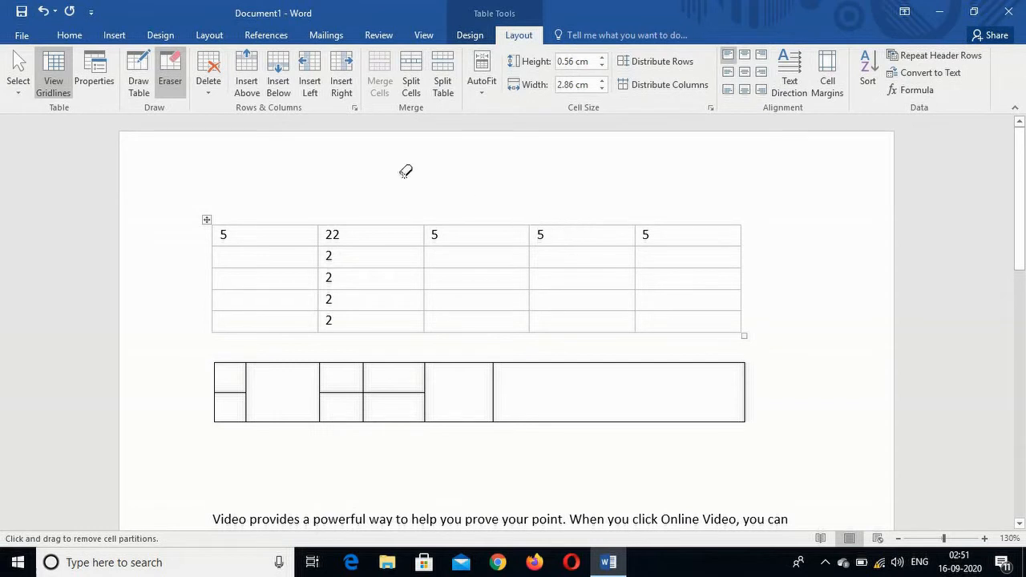
left_click(212, 94)
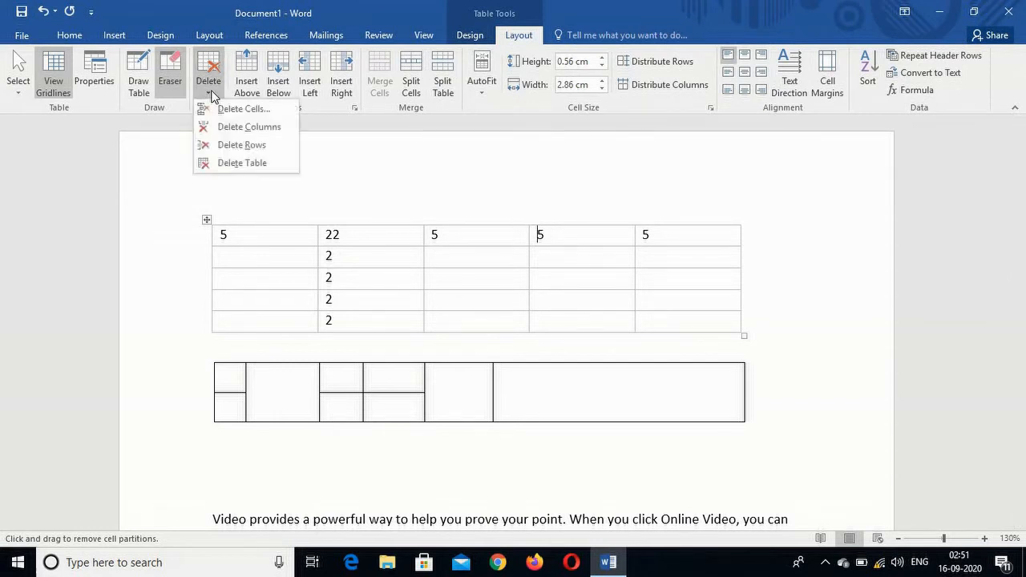
left_click(258, 112)
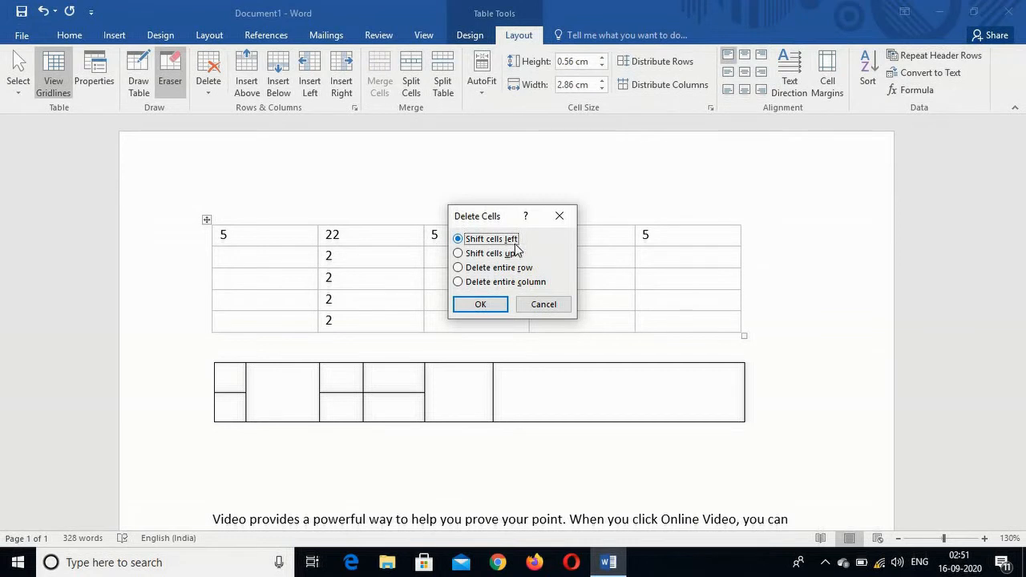
left_click(545, 305)
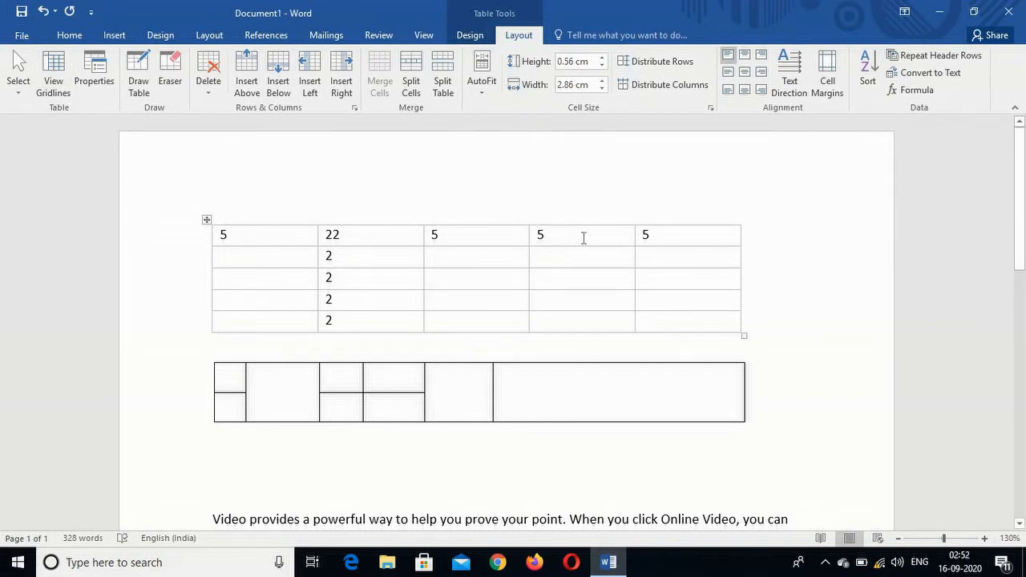
Step: Replace the content of the first table's top-row fourth cell with 8
left_click_drag(547, 235, 533, 235)
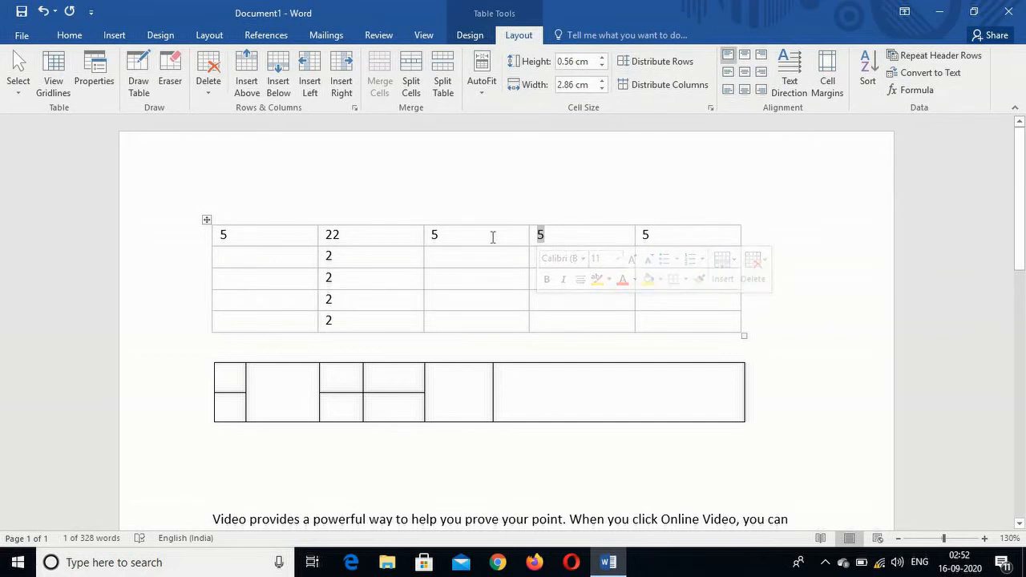
left_click(543, 235)
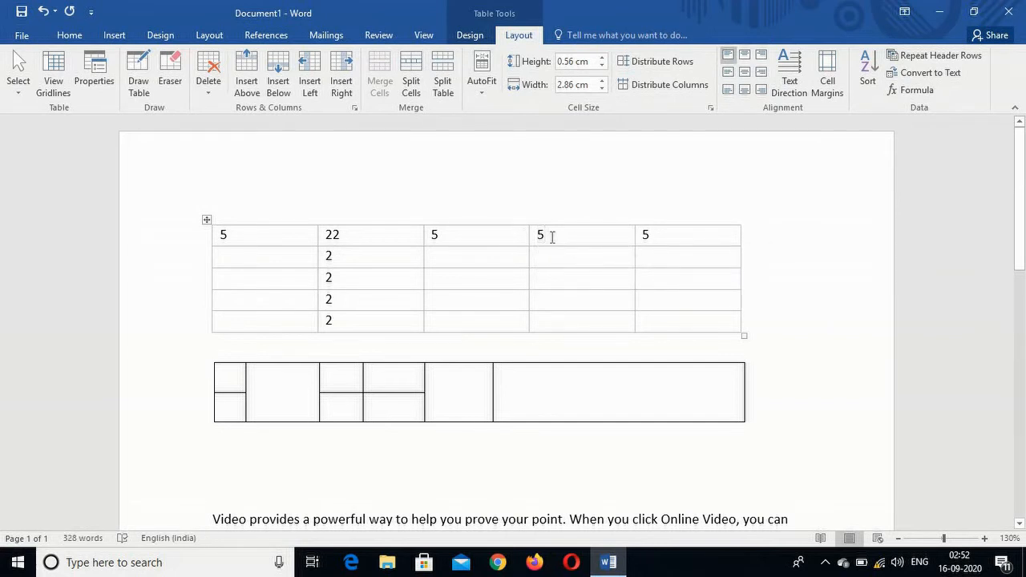
key("BackSpace")
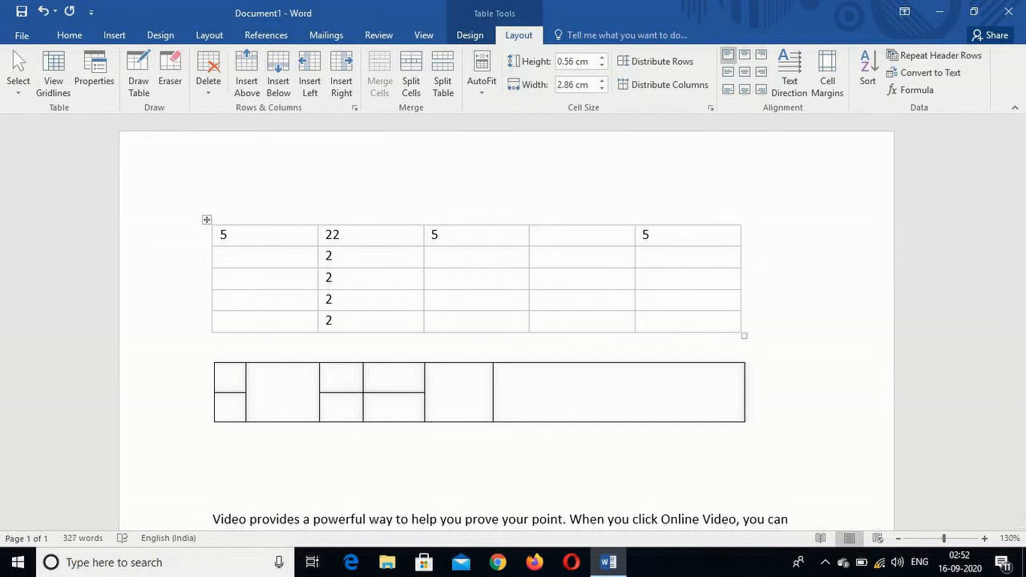
type("8")
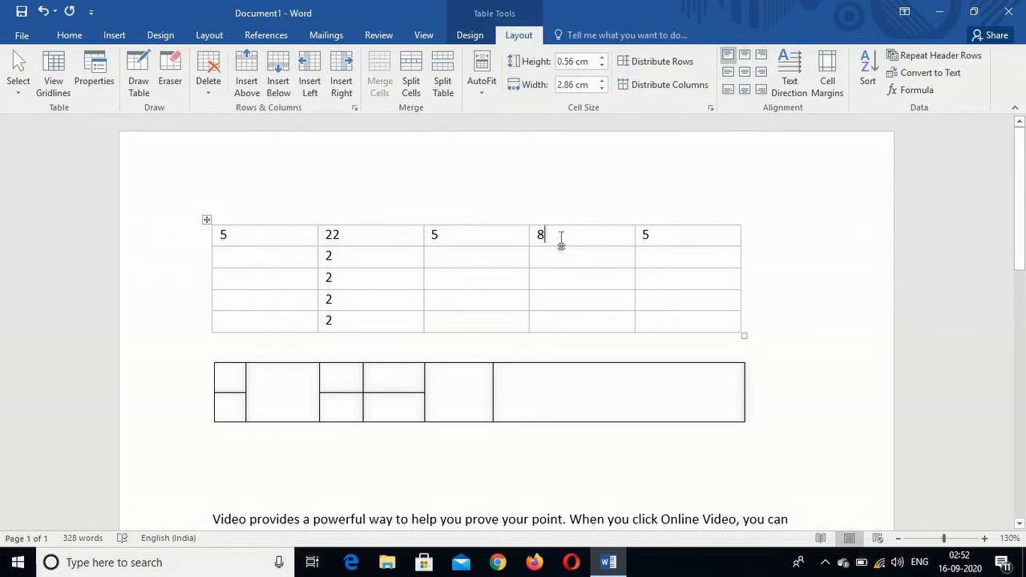
Step: Delete the top-row cell containing 8 with the Shift cells left option, and undo the deletion
left_click(207, 88)
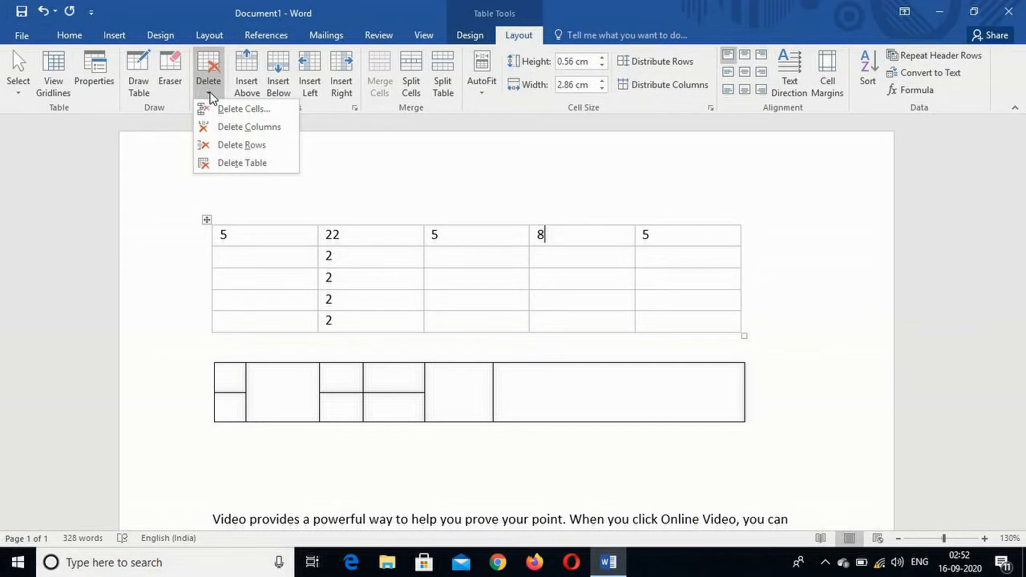
left_click(231, 109)
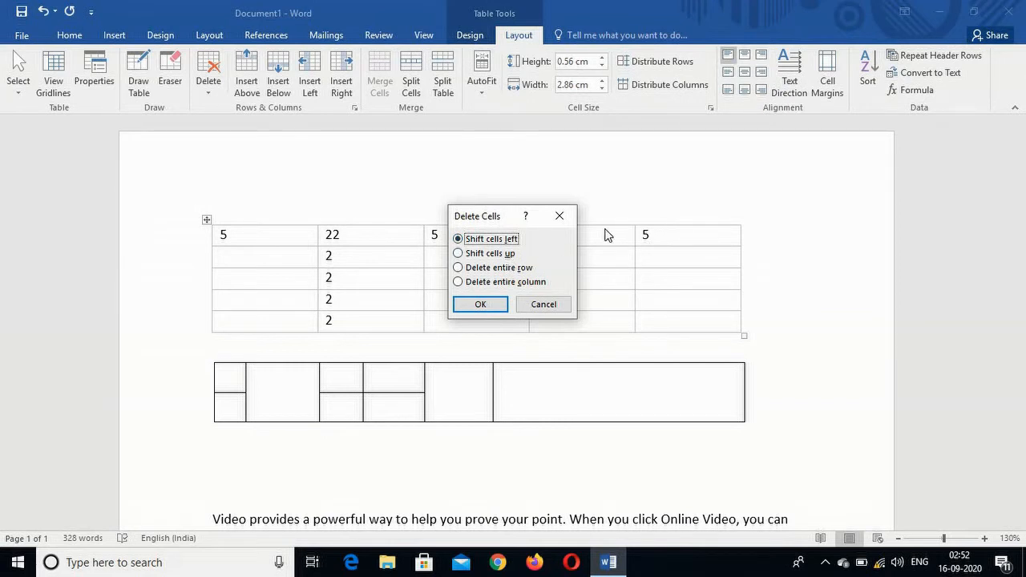
left_click(463, 300)
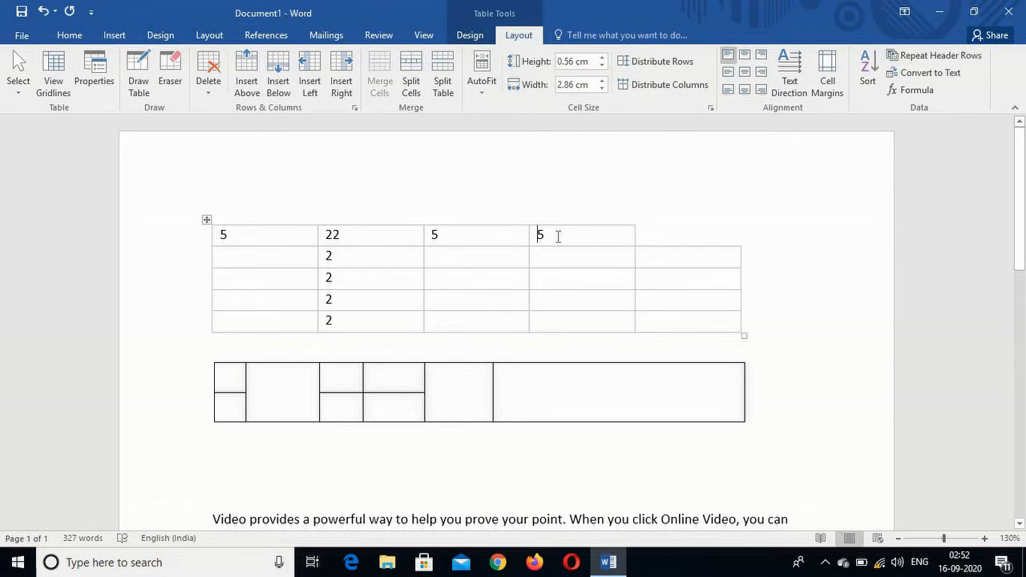
key("ctrl+z")
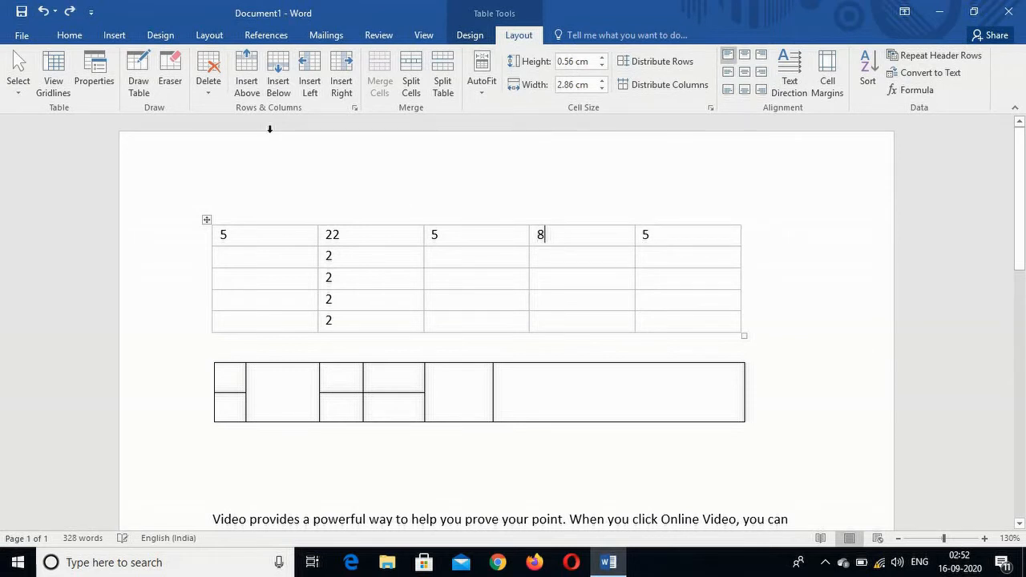
left_click(208, 90)
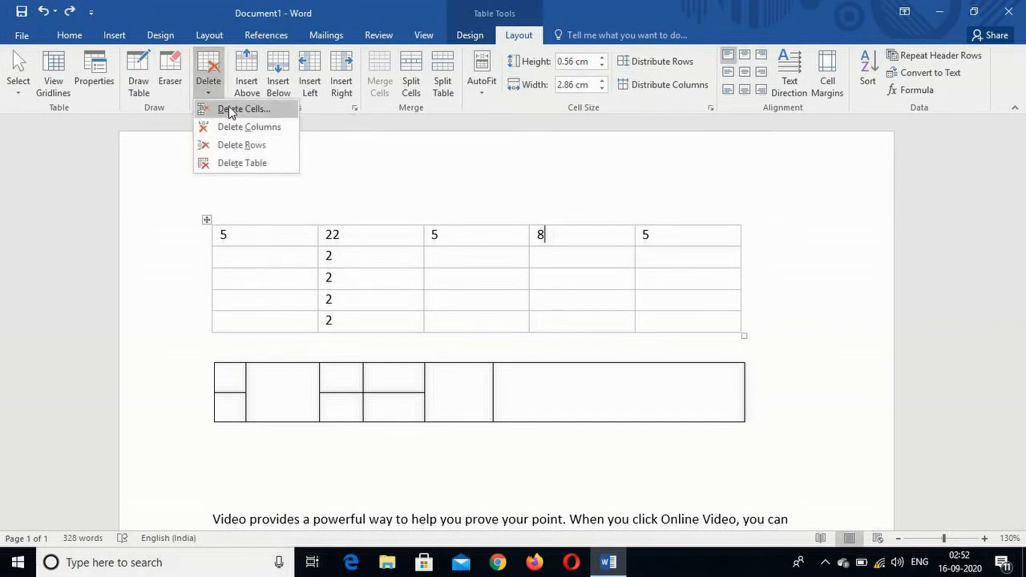
left_click(231, 110)
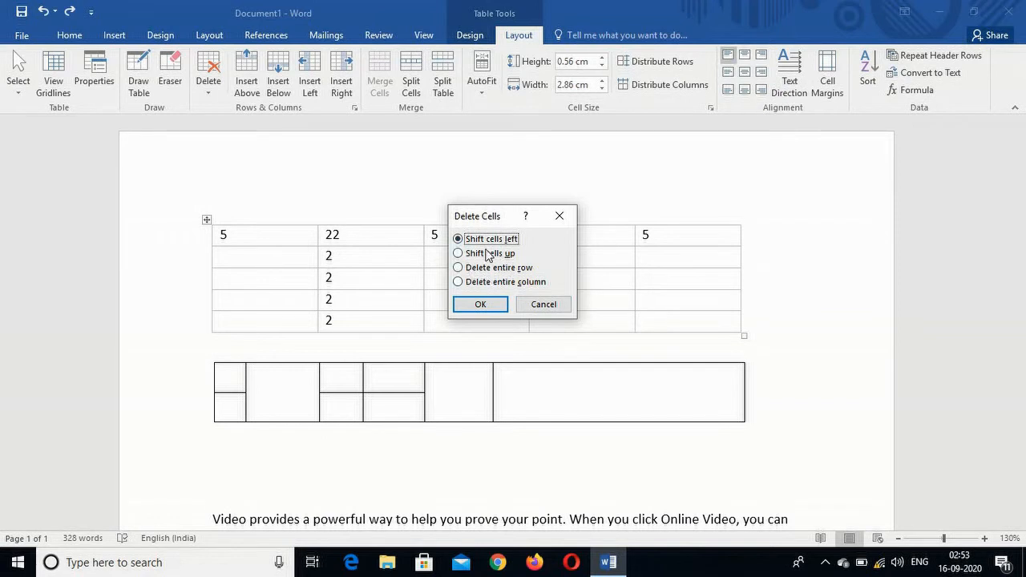
left_click(543, 305)
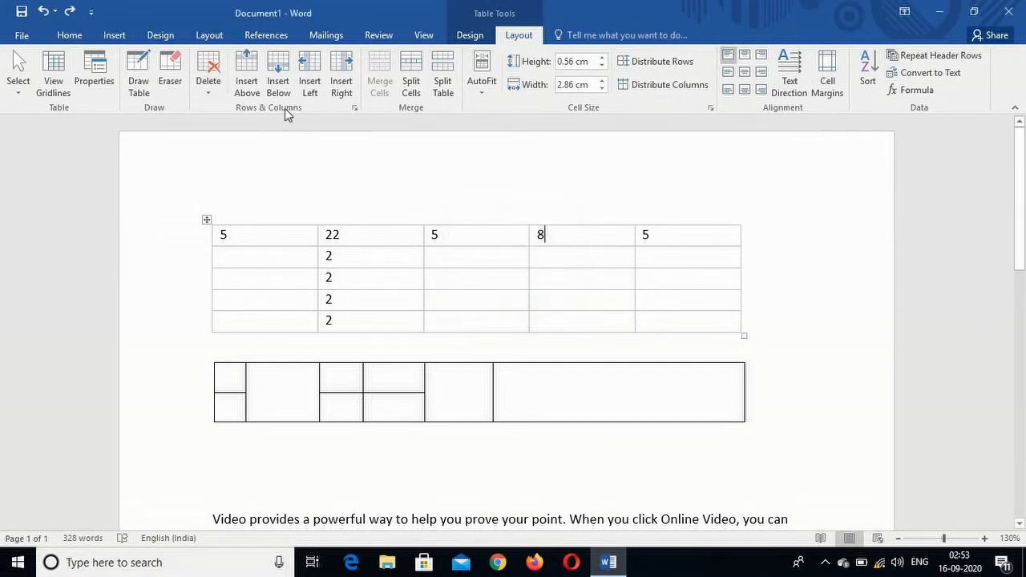
Step: Delete the first table's entire second column, which contains 22 and the 2s
left_click(212, 91)
key("Down")
key("Down")
key("Down")
key("Down")
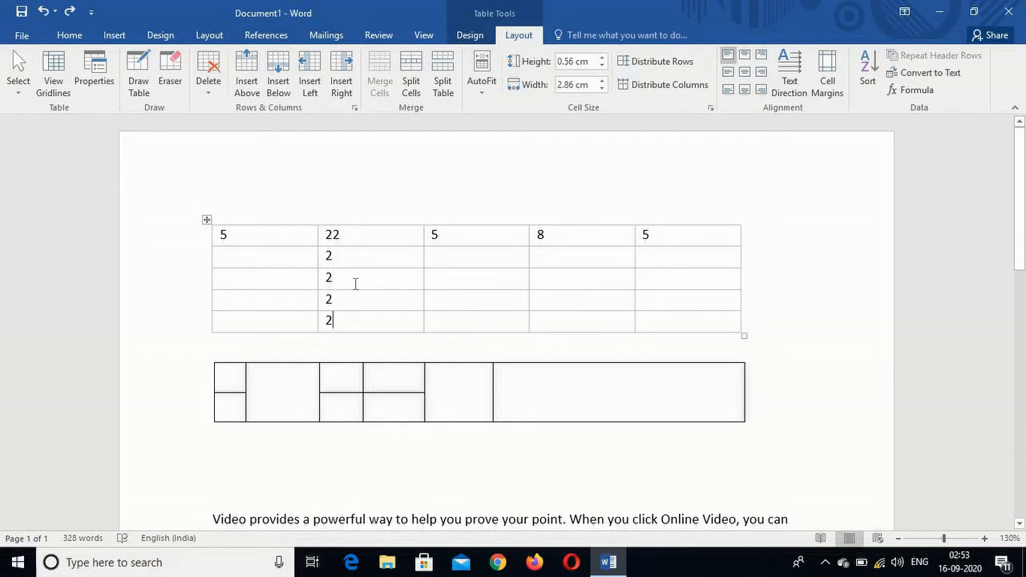
key("Up")
key("Up")
key("Up")
key("Up")
key("Down")
key("Down")
key("Down")
key("Down")
left_click(208, 90)
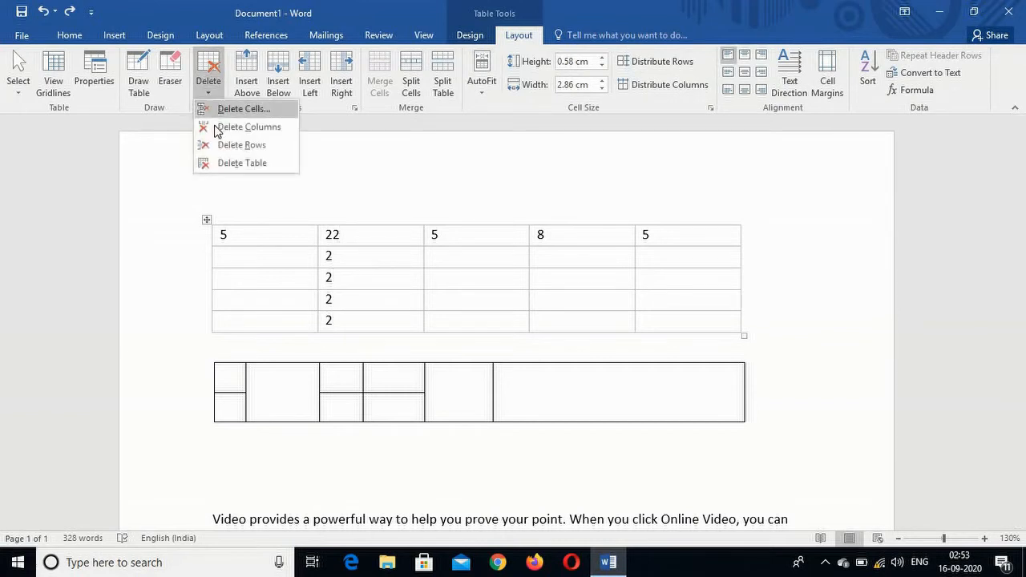
left_click(267, 130)
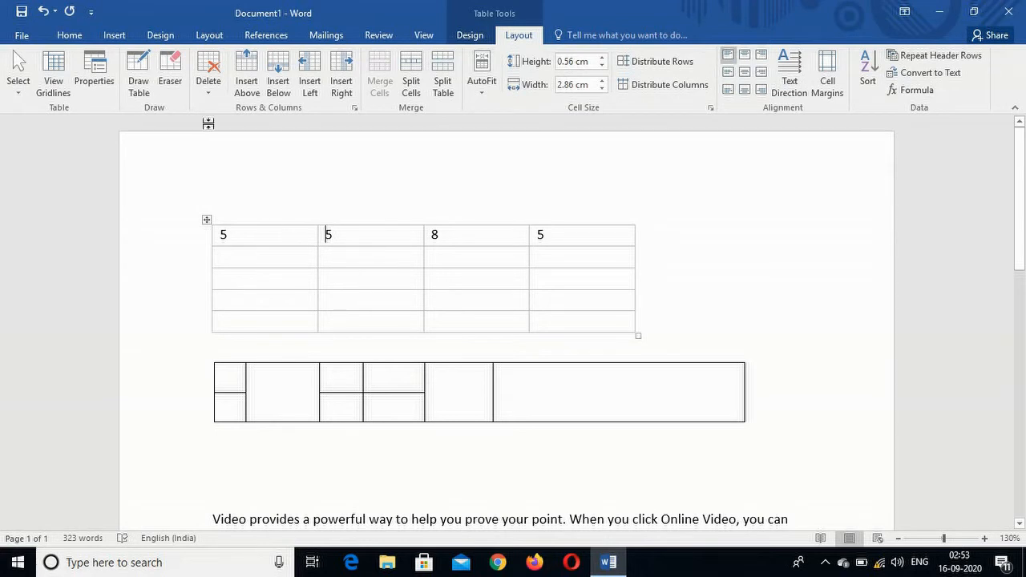
Step: Delete the first table's top row and undo the row deletion
left_click(213, 96)
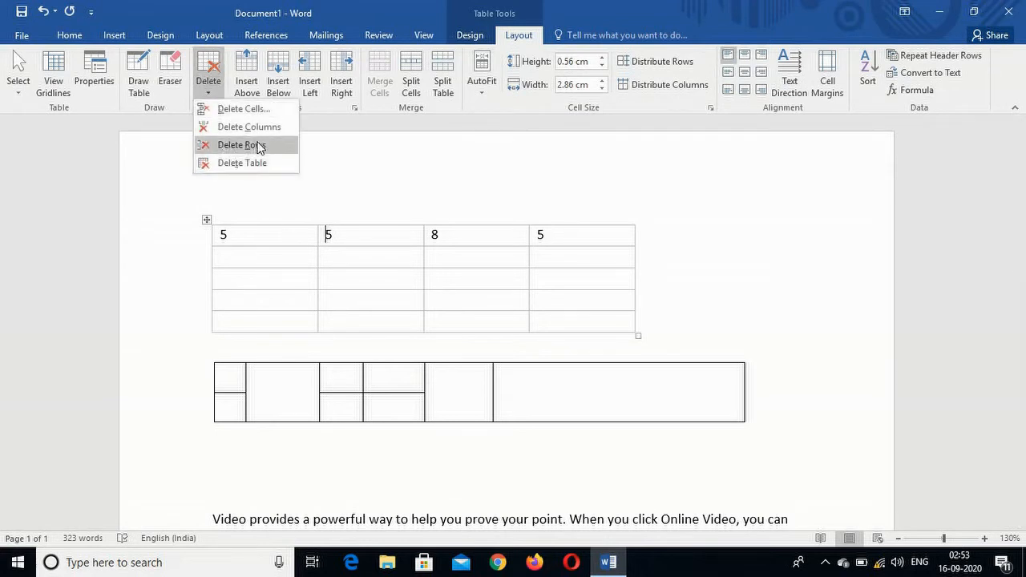
left_click(247, 233)
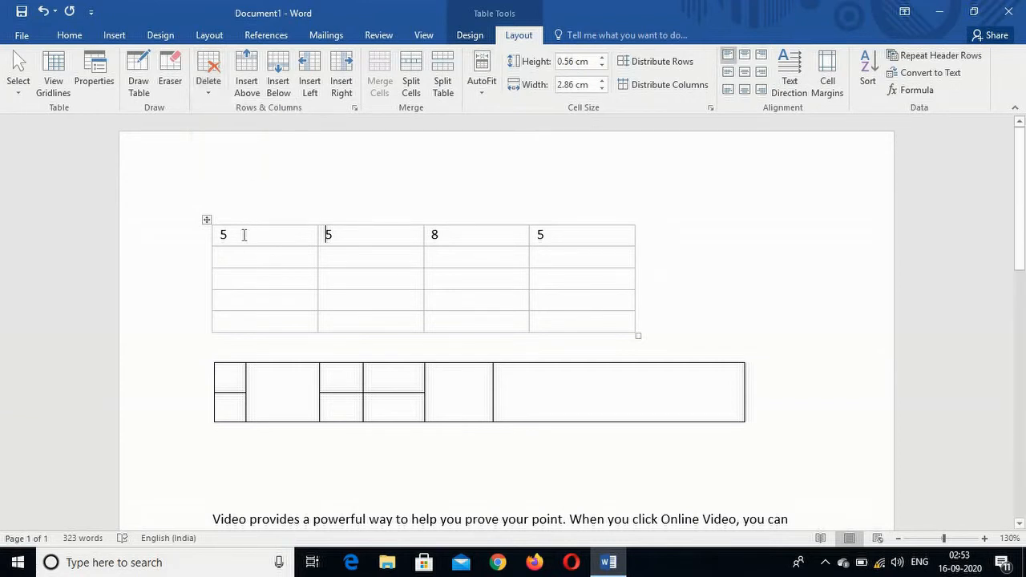
left_click(347, 243)
left_click(468, 239)
left_click(555, 243)
left_click(360, 240)
left_click(278, 235)
left_click(455, 241)
left_click(210, 90)
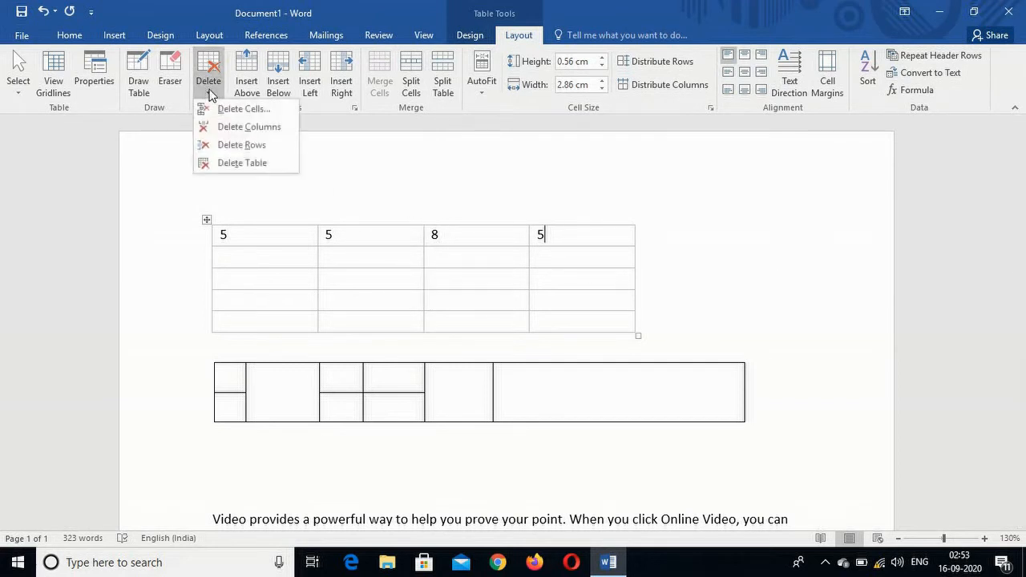
left_click(259, 145)
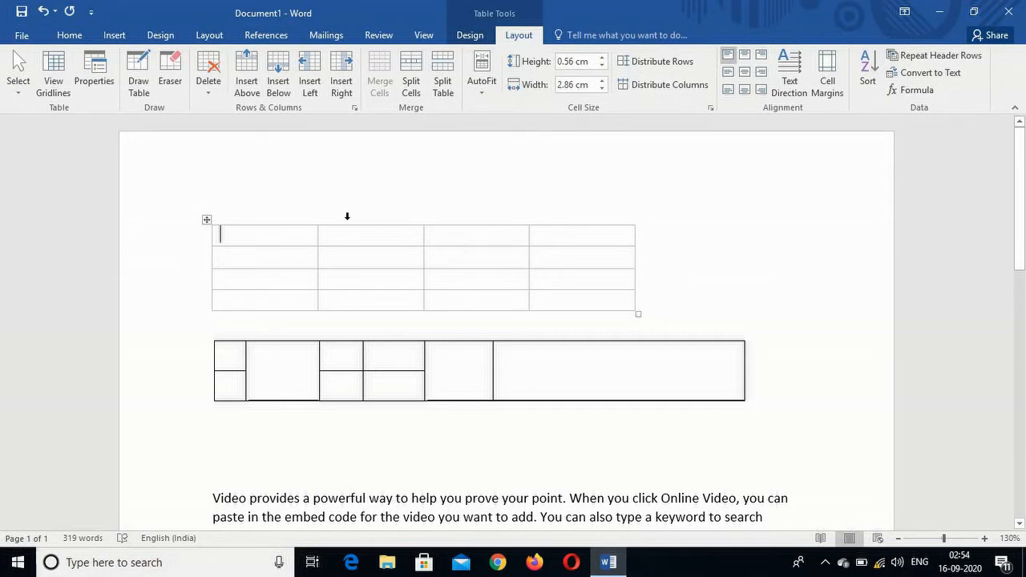
key("ctrl+z")
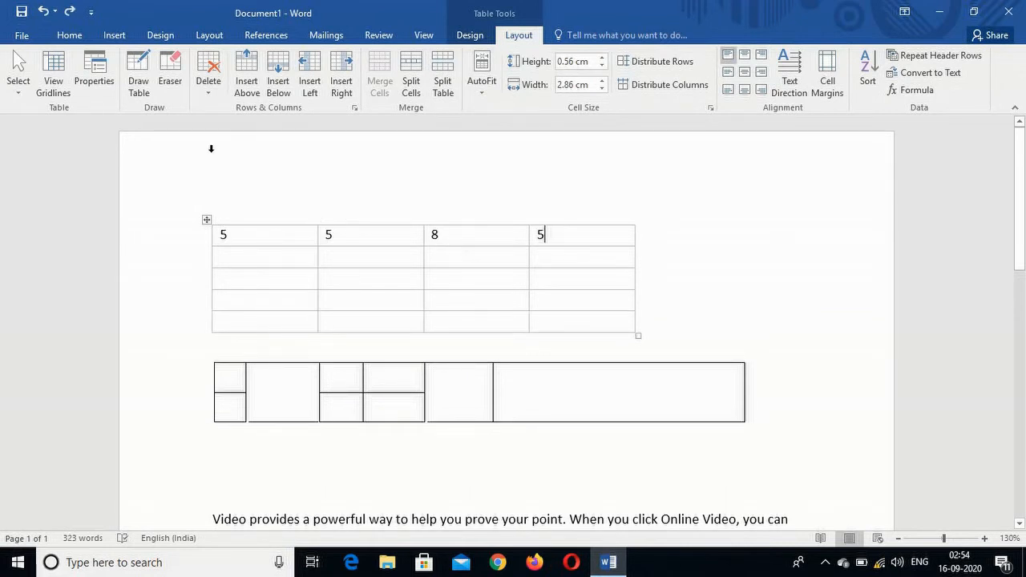
Step: Delete the entire drawn table below the first table
left_click(209, 85)
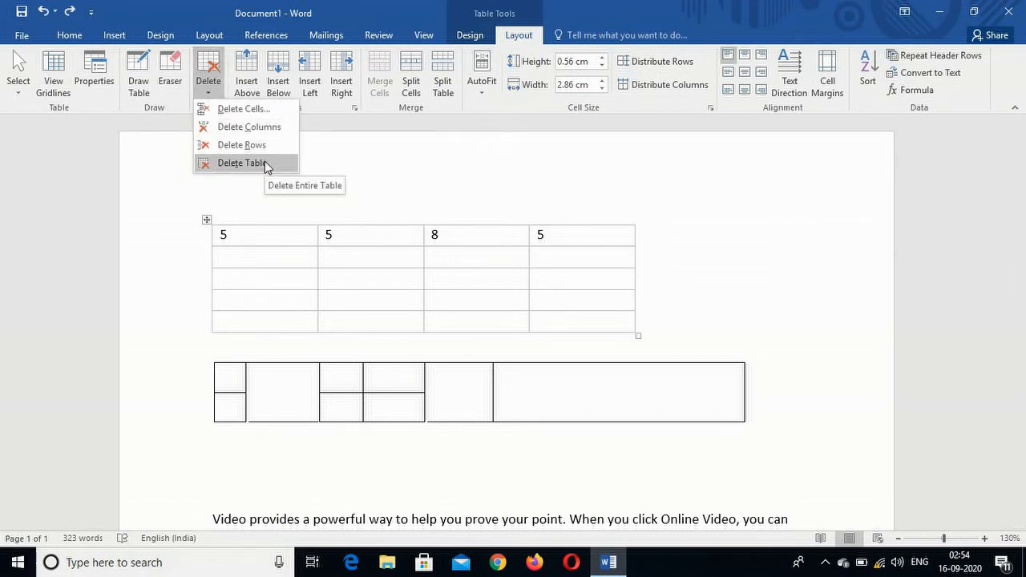
left_click(344, 401)
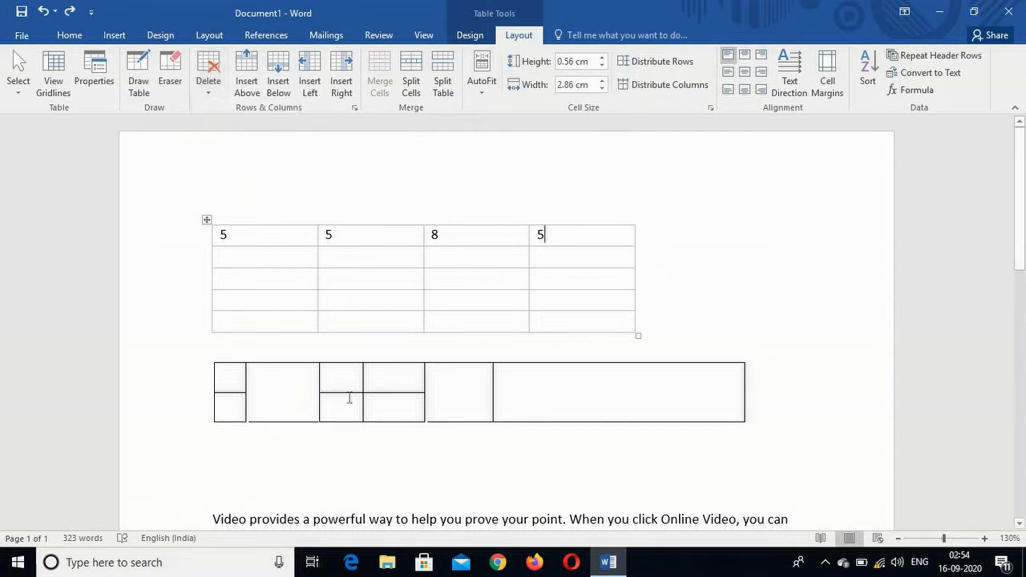
left_click(391, 404)
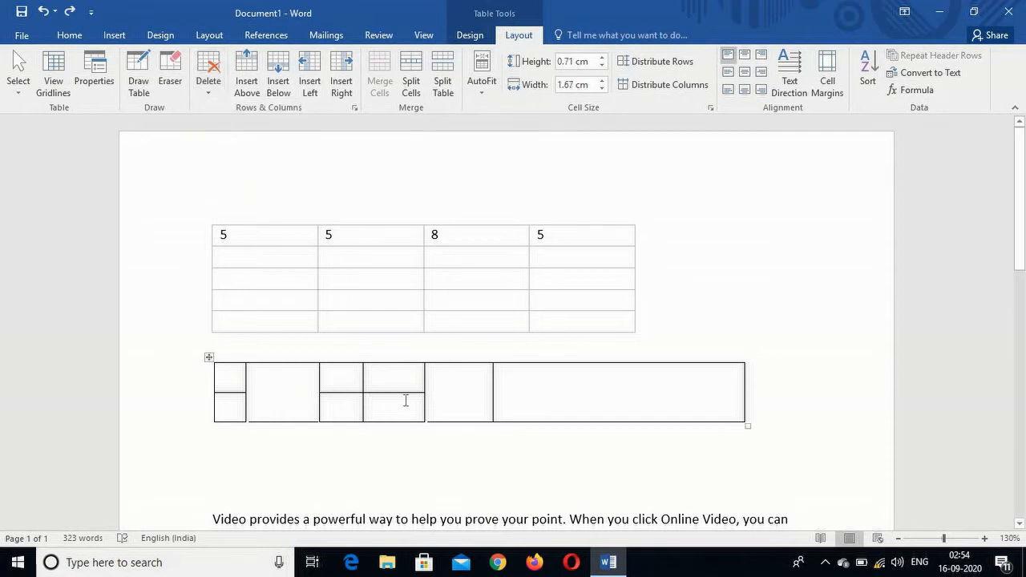
left_click(209, 95)
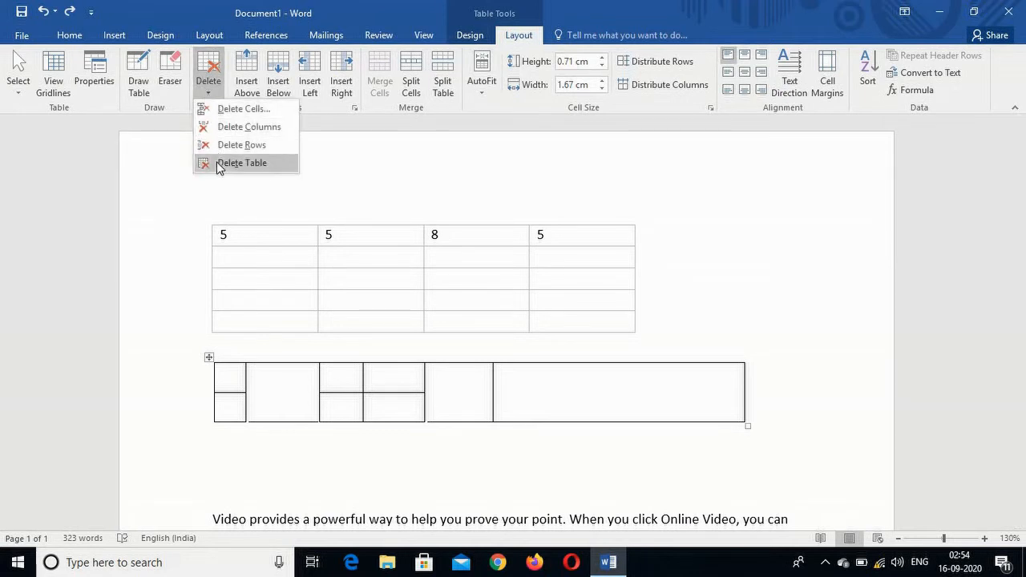
left_click(242, 163)
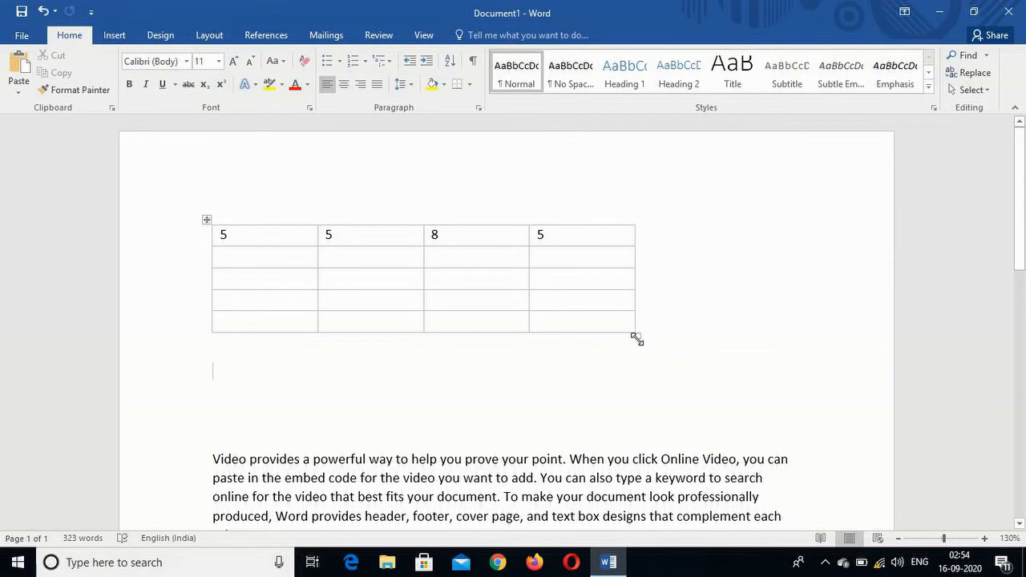
Step: Enlarge the remaining table to columns about 3.59 cm wide, and enter 555 in the third row's first cell and 8 in the second row's
left_click_drag(639, 340, 745, 343)
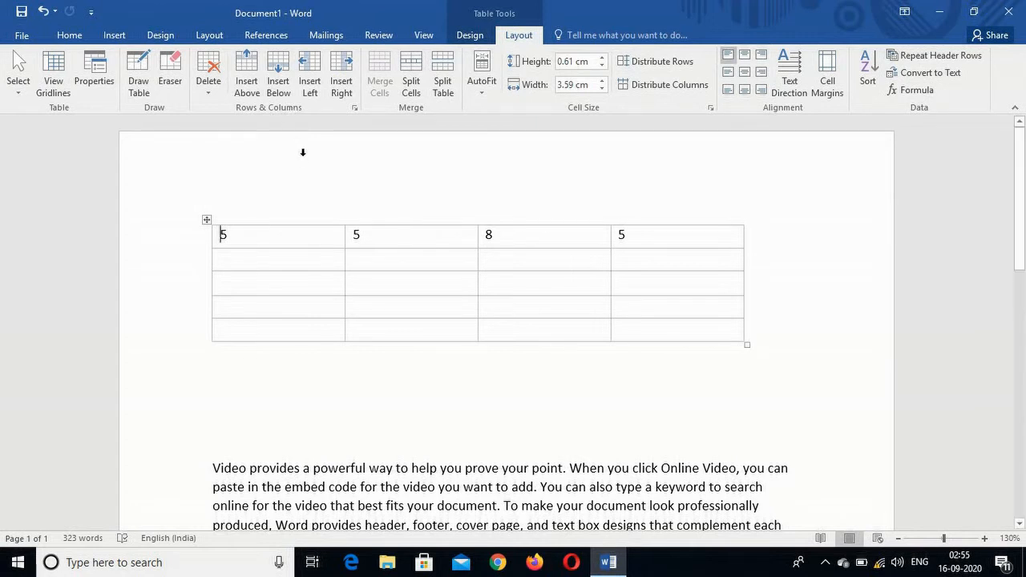
left_click(265, 285)
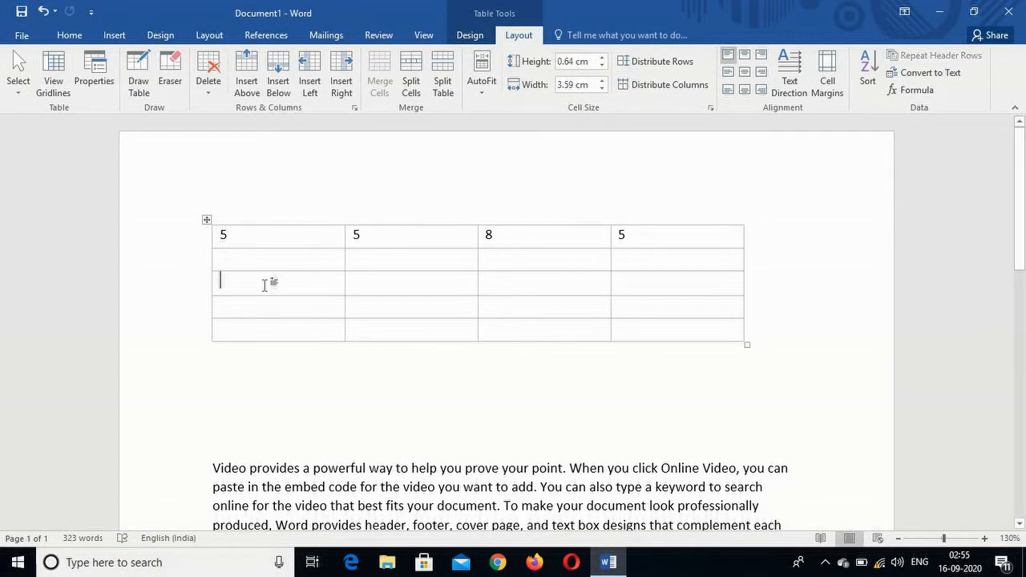
type("555")
type("8")
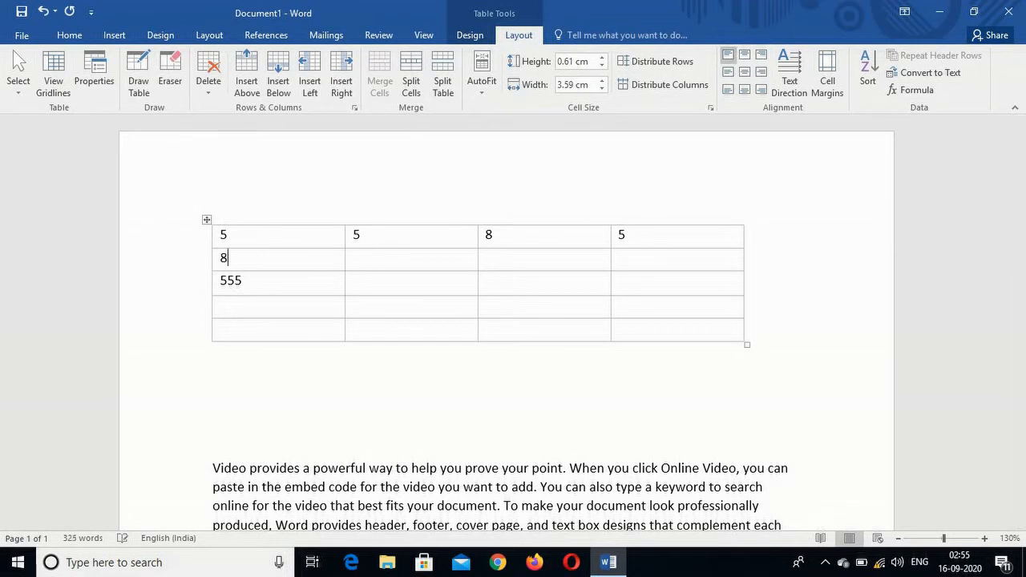
Step: Insert two blank rows above the row containing 555 and place the cursor in the upper new row
left_click(251, 281)
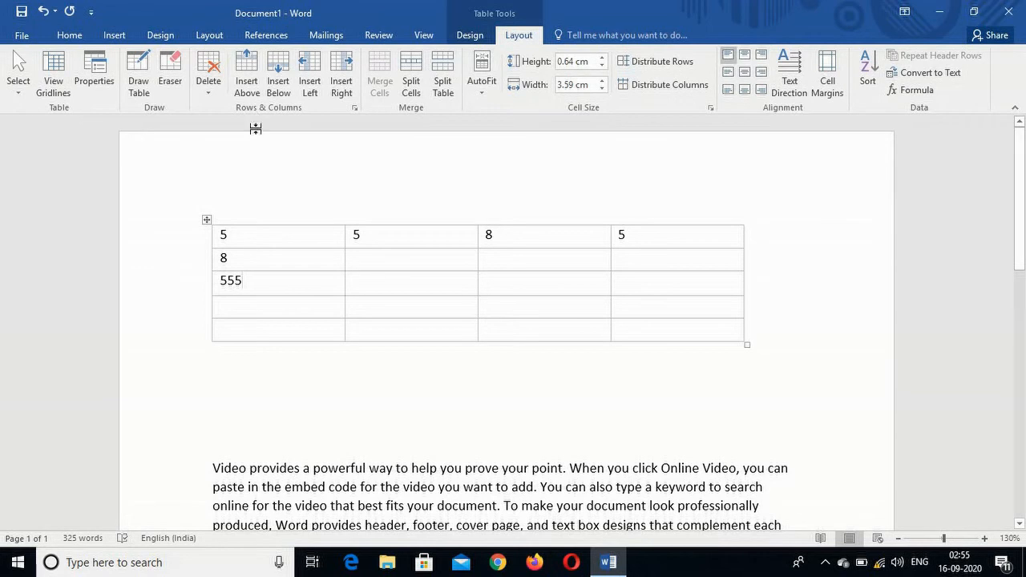
left_click(248, 85)
left_click(248, 85)
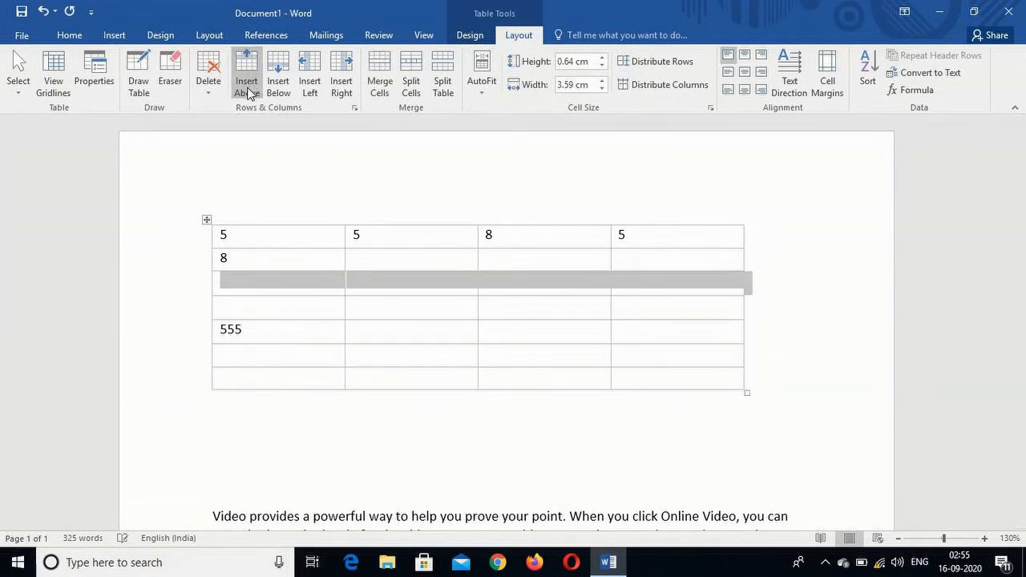
left_click(410, 280)
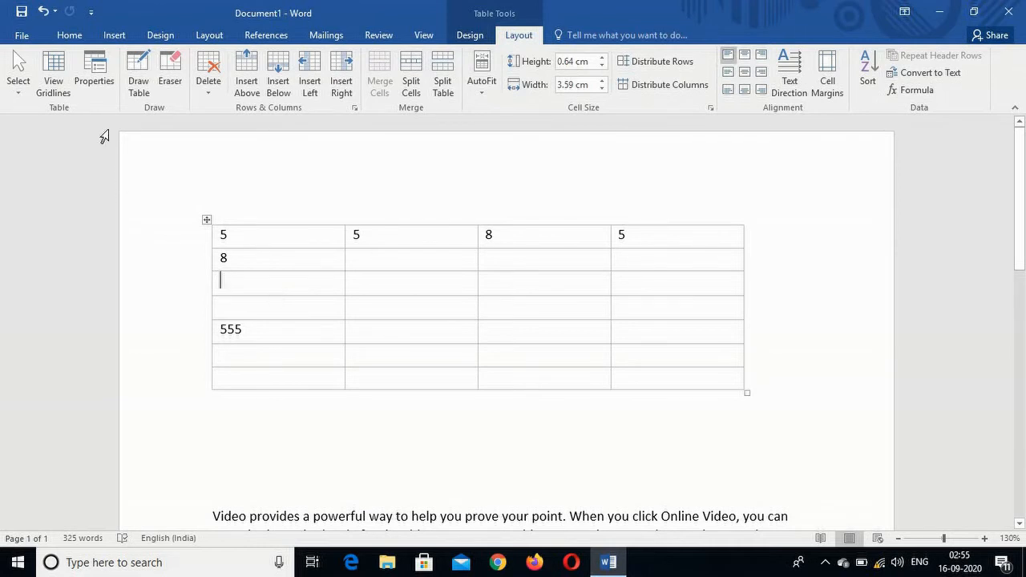
Step: Insert a nested table with 5 columns and 1 row in the first cell of the blank row below 8
left_click(69, 35)
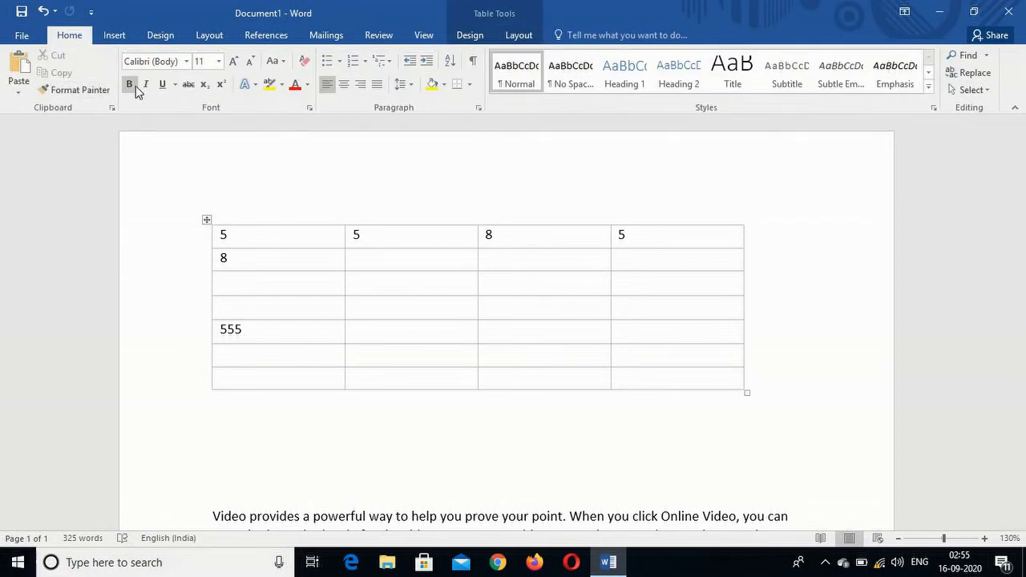
left_click(112, 34)
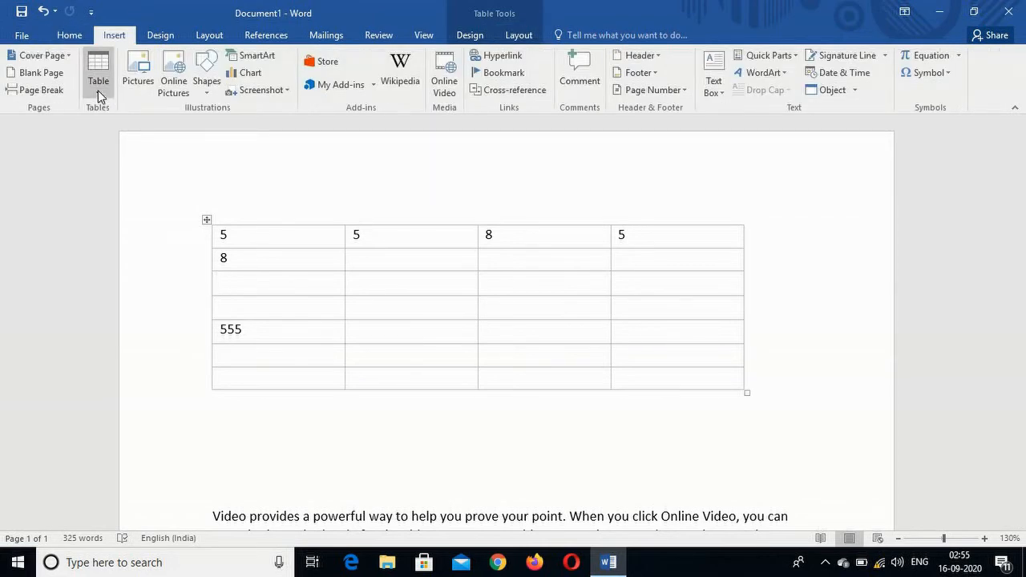
left_click(99, 90)
left_click(121, 242)
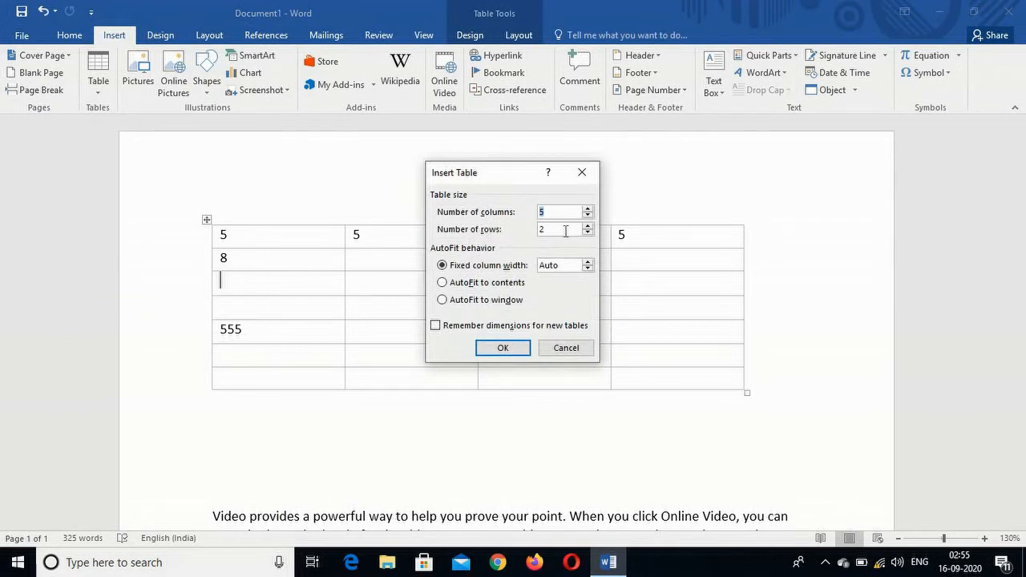
key("BackSpace")
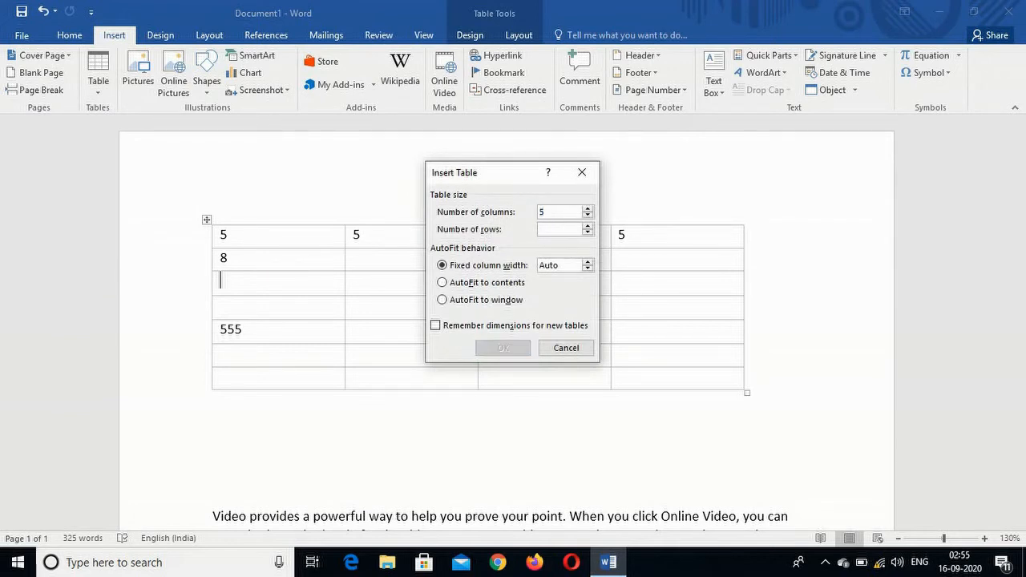
type("1")
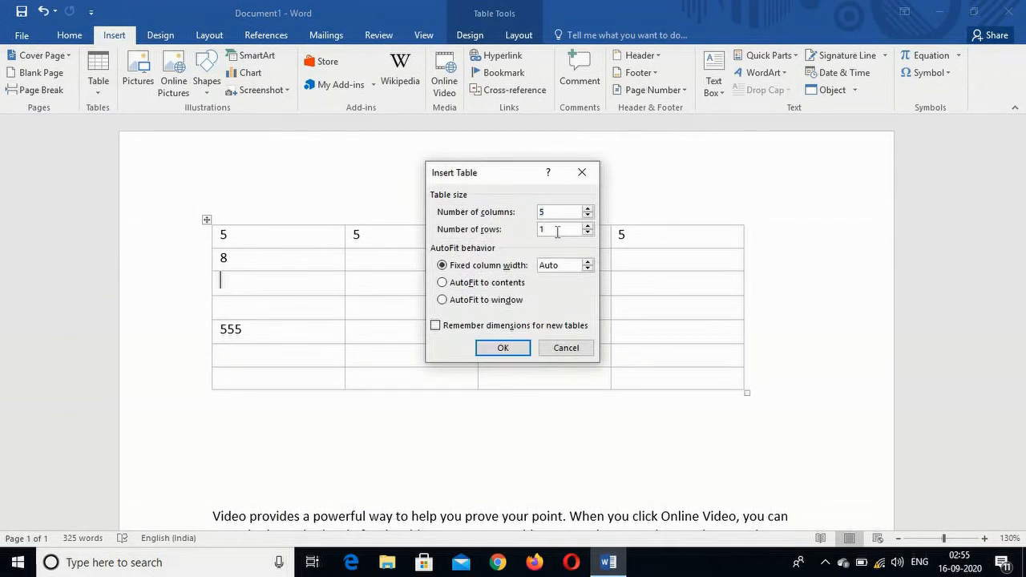
left_click(505, 349)
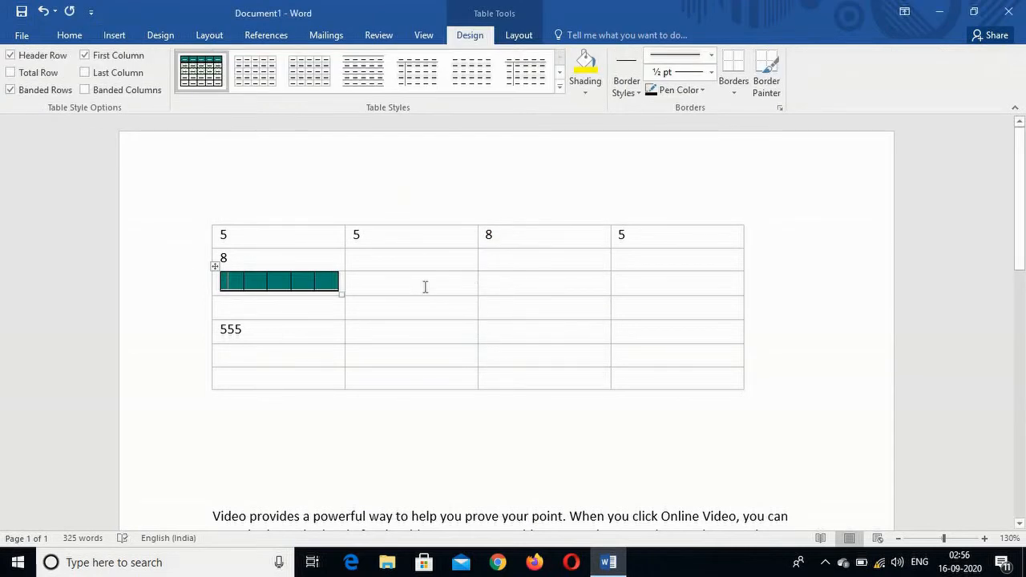
Step: Undo the nested table and the two blank rows inserted above the row containing 555
key("ctrl+z")
key("ctrl+z")
key("ctrl+z")
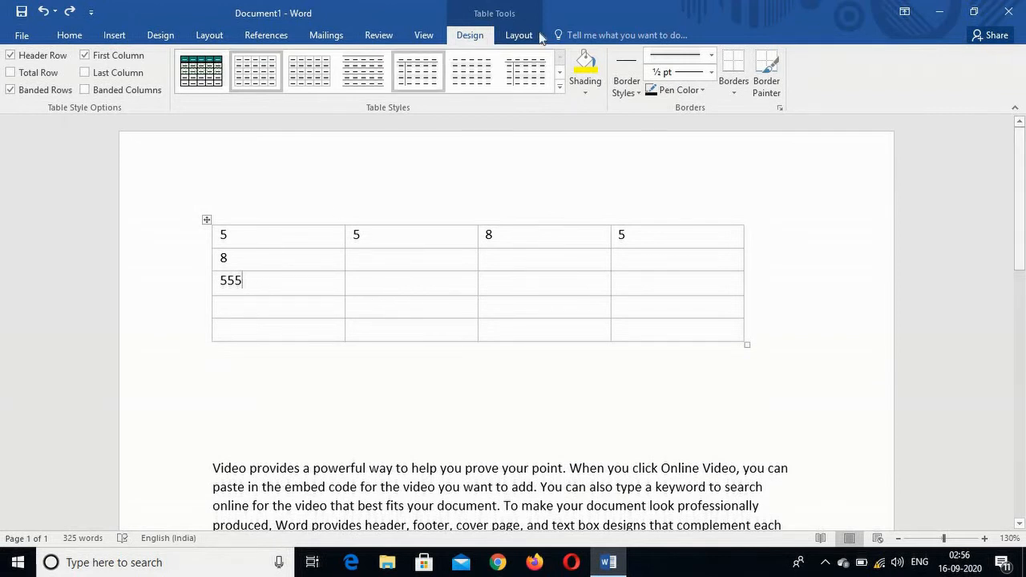
Step: Insert one blank row above and one blank row below the row containing 555
left_click(507, 36)
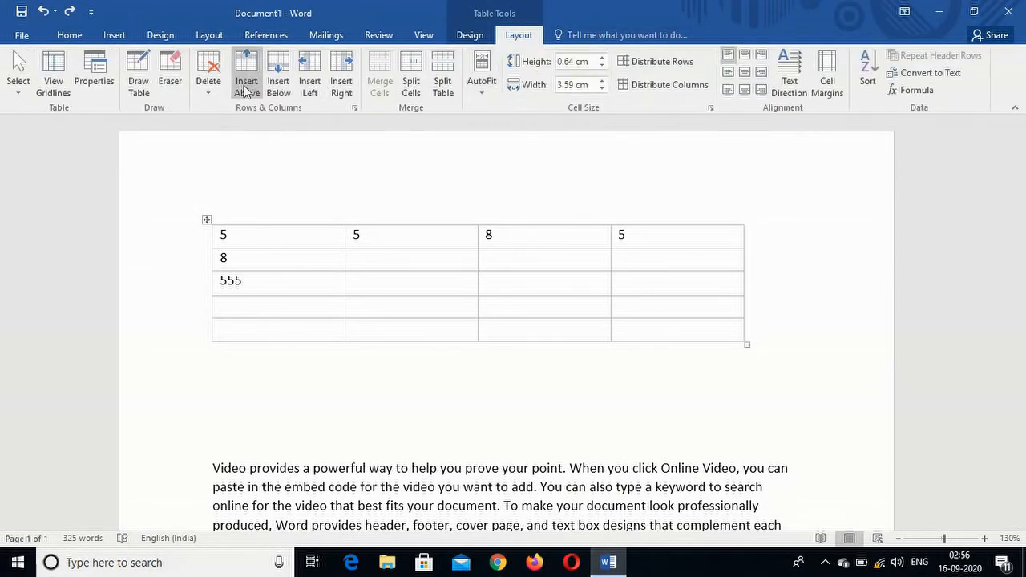
left_click(247, 86)
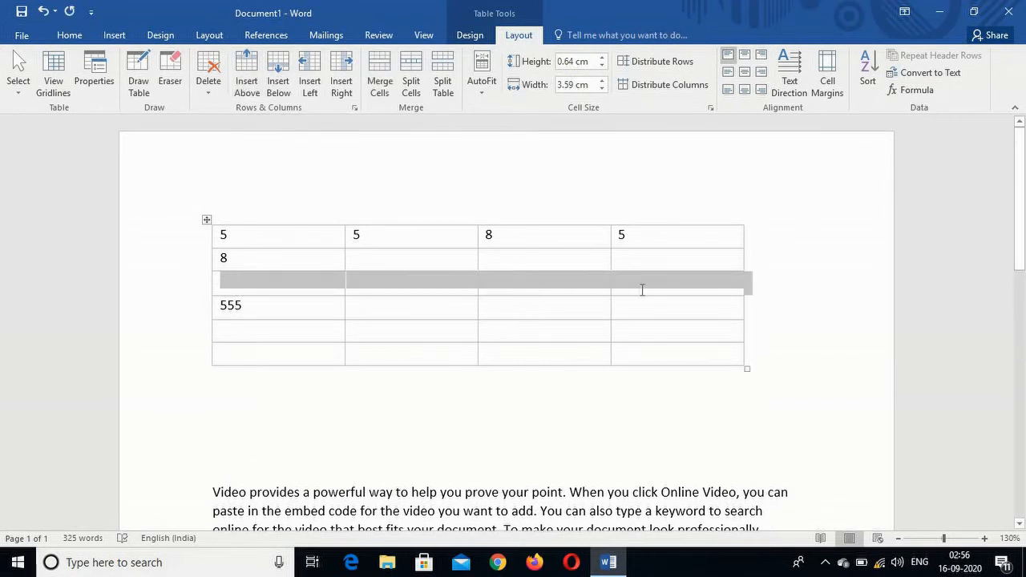
left_click(258, 310)
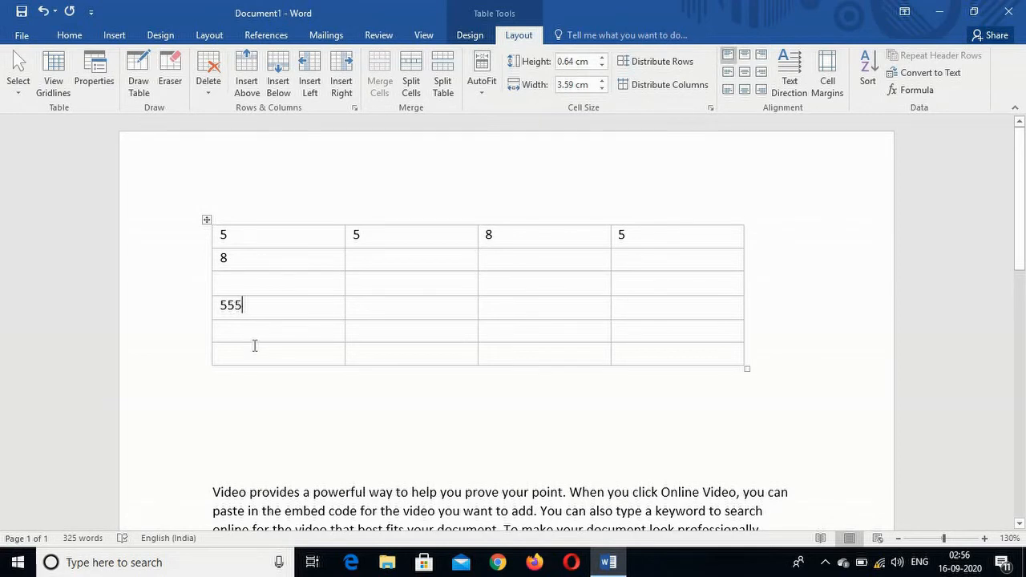
left_click(279, 75)
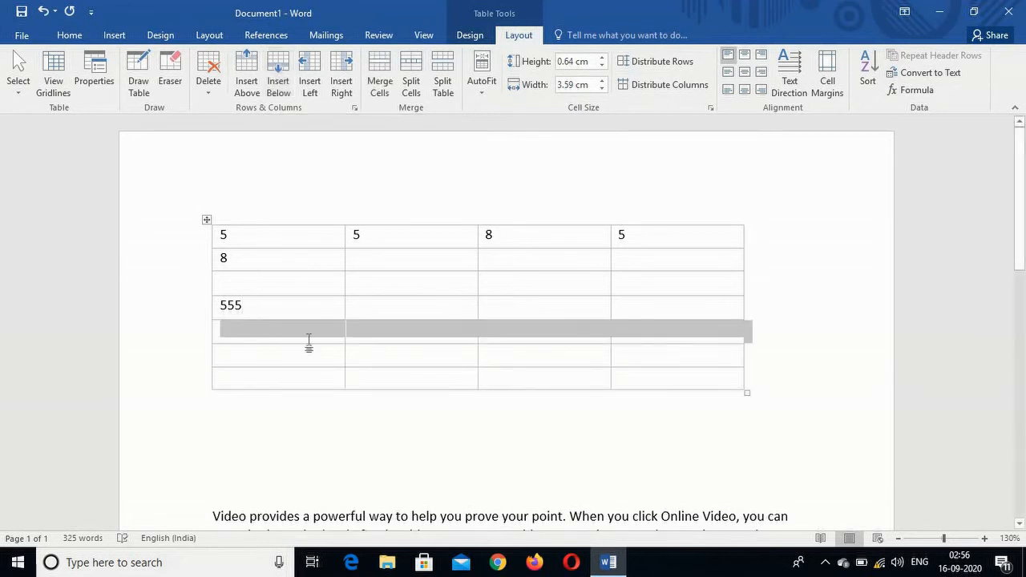
left_click(481, 335)
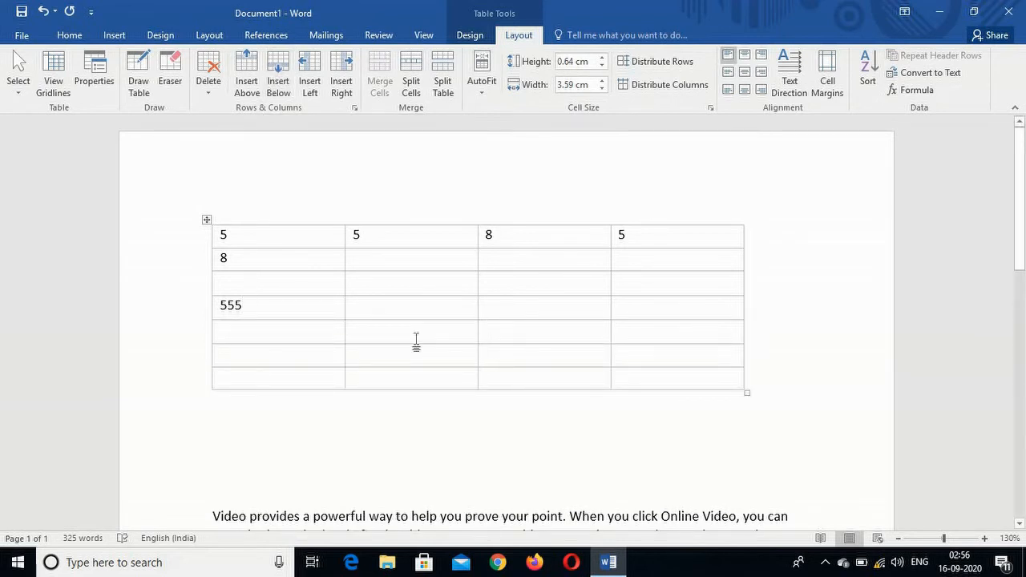
Step: Insert a blank column to the left of the second column and another to the right of that original column, and undo both insertions
left_click(391, 282)
left_click(315, 78)
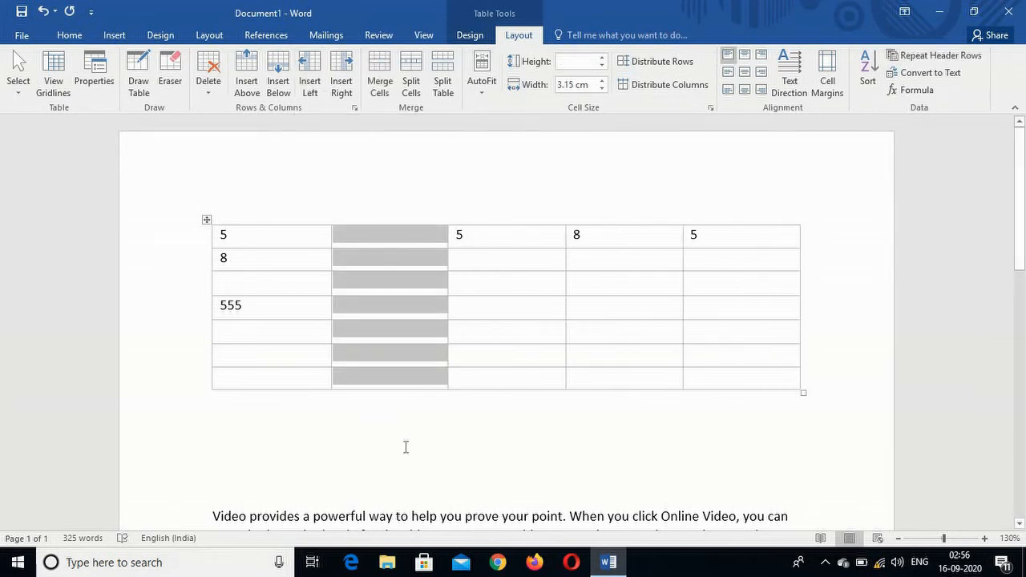
left_click(496, 275)
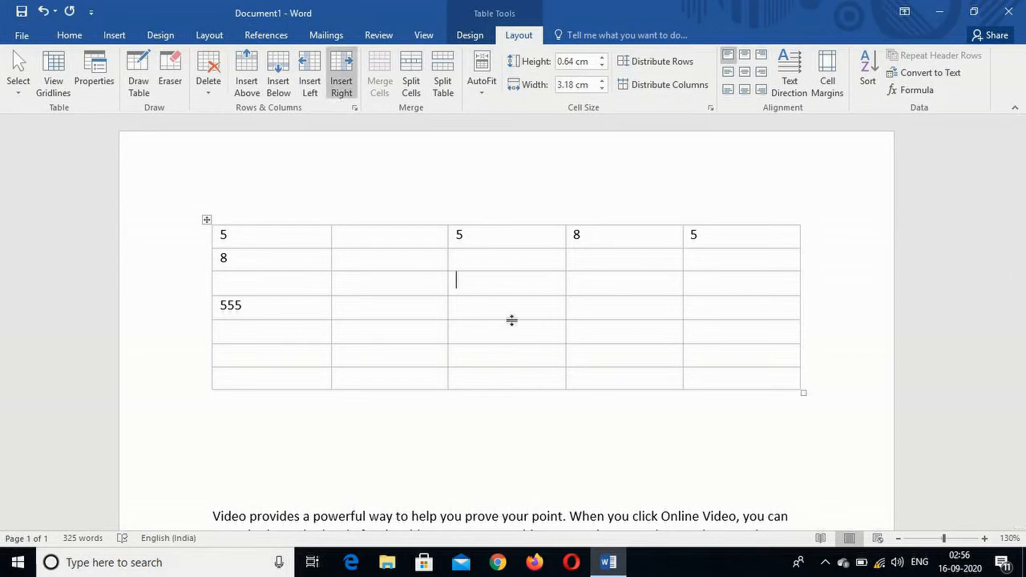
left_click(337, 74)
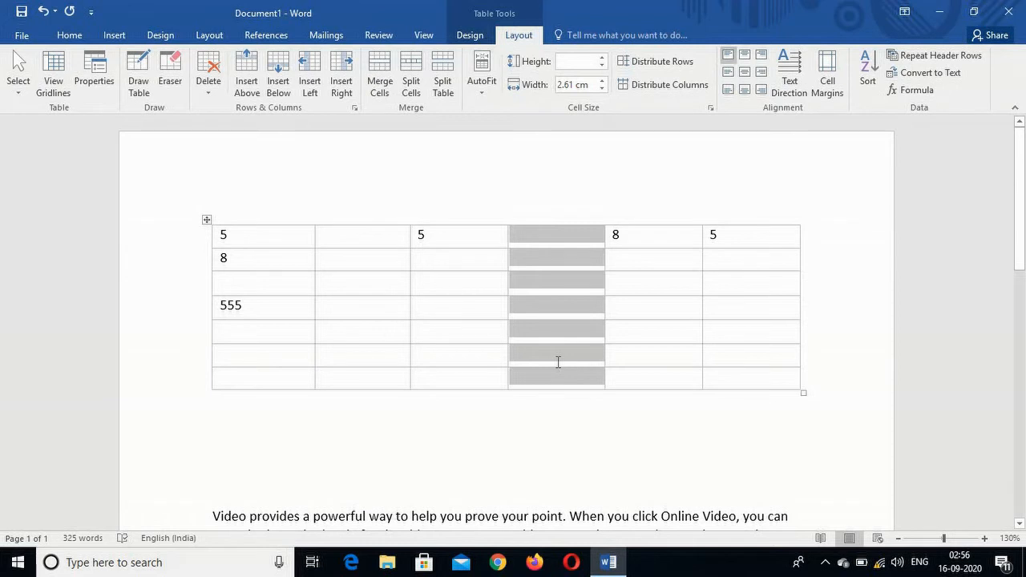
key("ctrl+z")
key("ctrl+z")
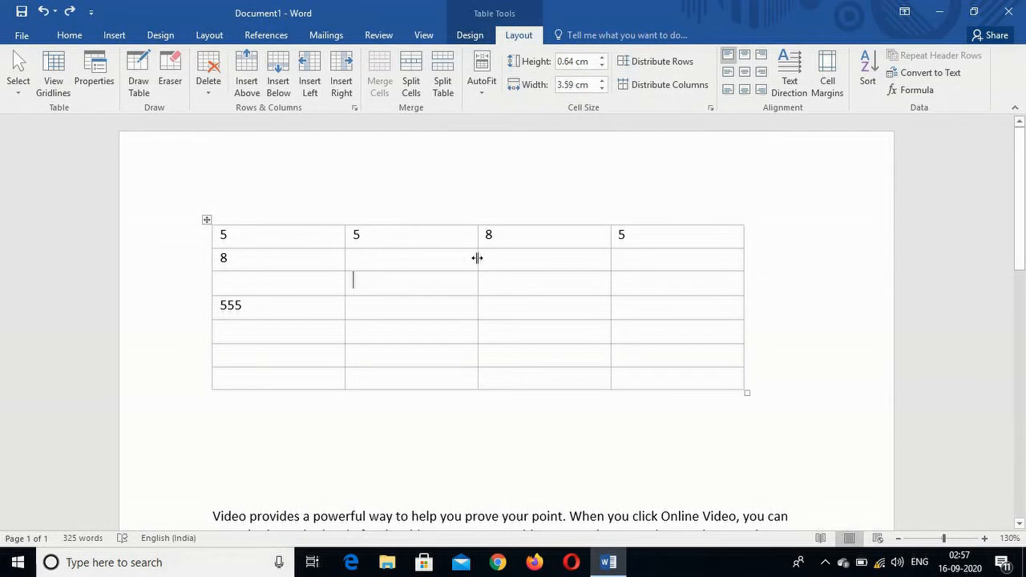
Step: Merge the second and third cells of the table's top row into one cell
left_click(370, 235)
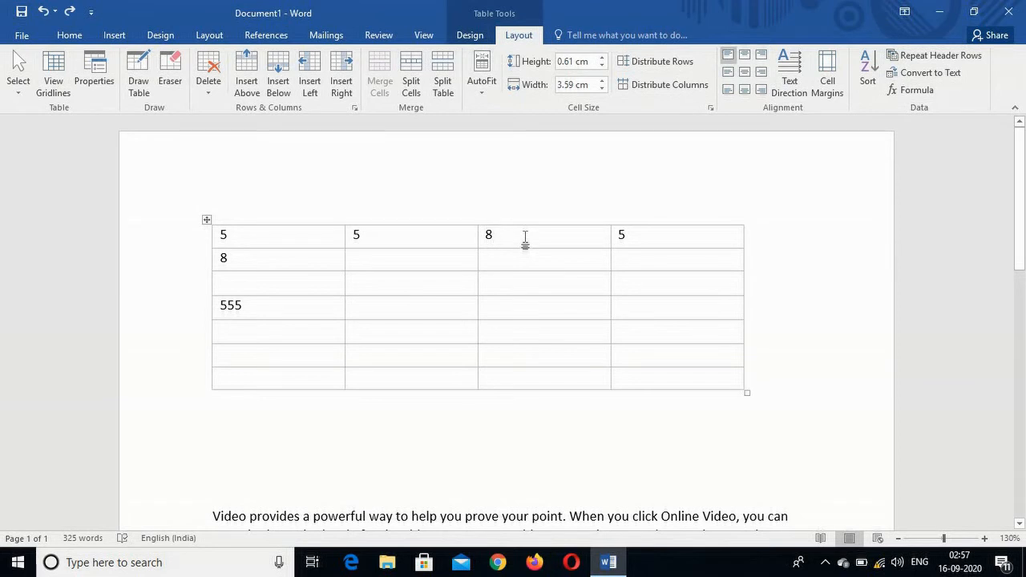
left_click(469, 240, "shift")
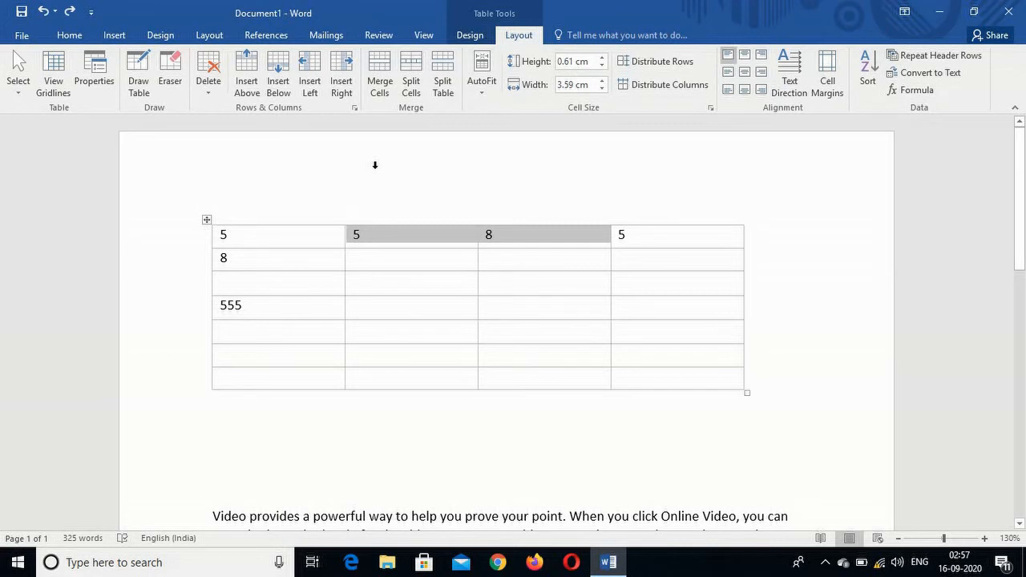
left_click(382, 80)
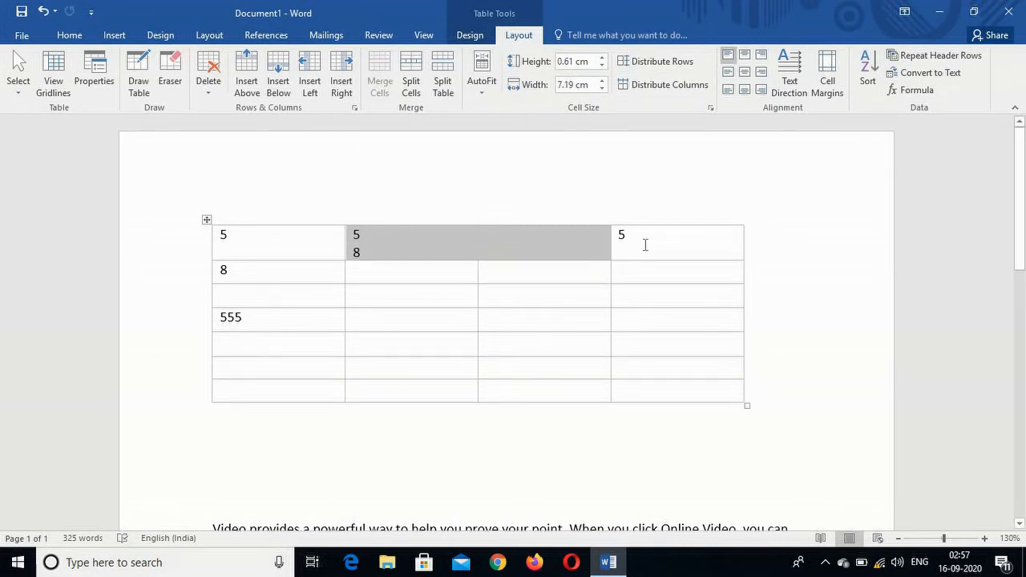
left_click(534, 273)
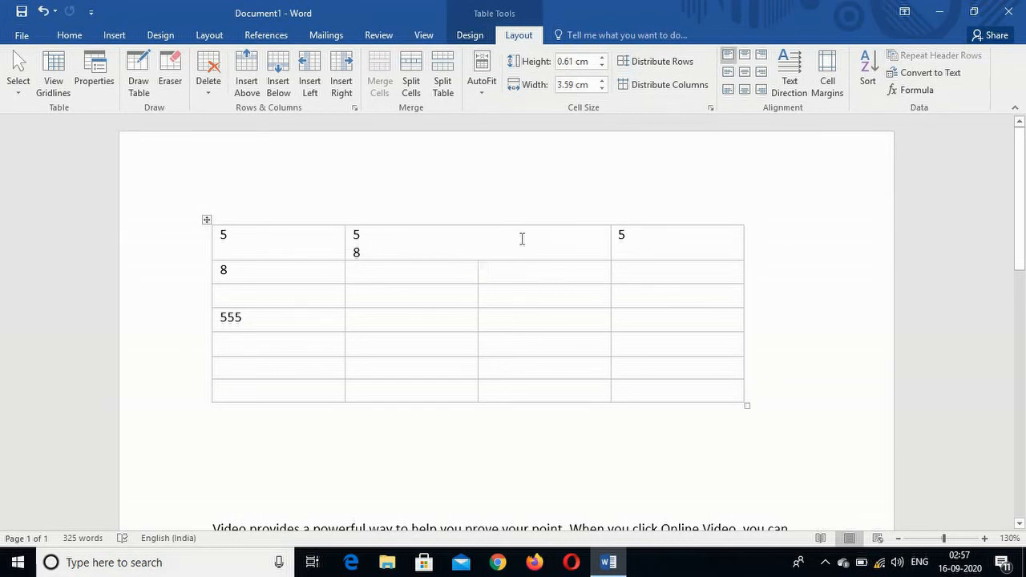
Step: Split the merged top-row cell into 3 columns and 1 row, and undo the split
left_click(427, 242)
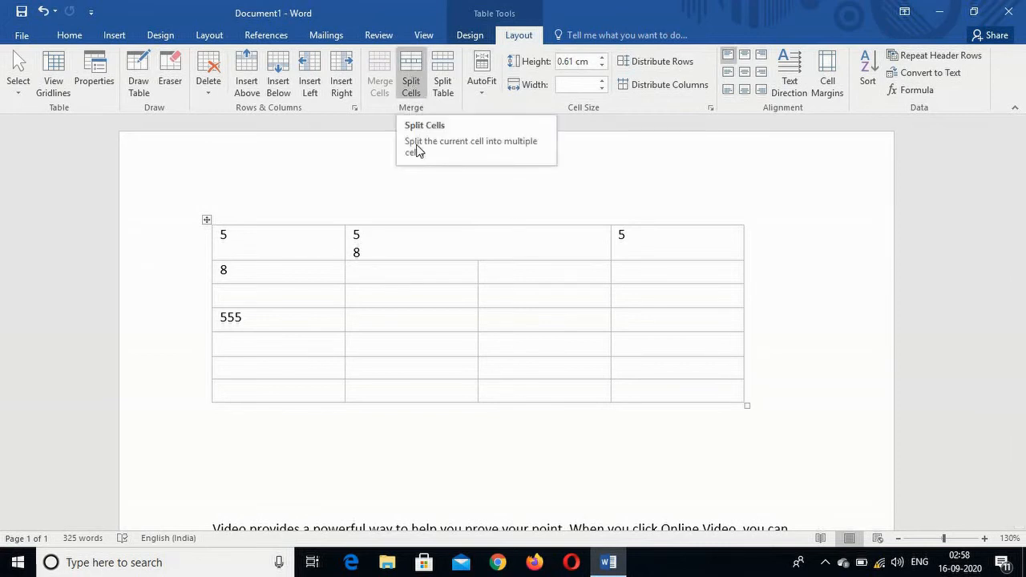
left_click(412, 83)
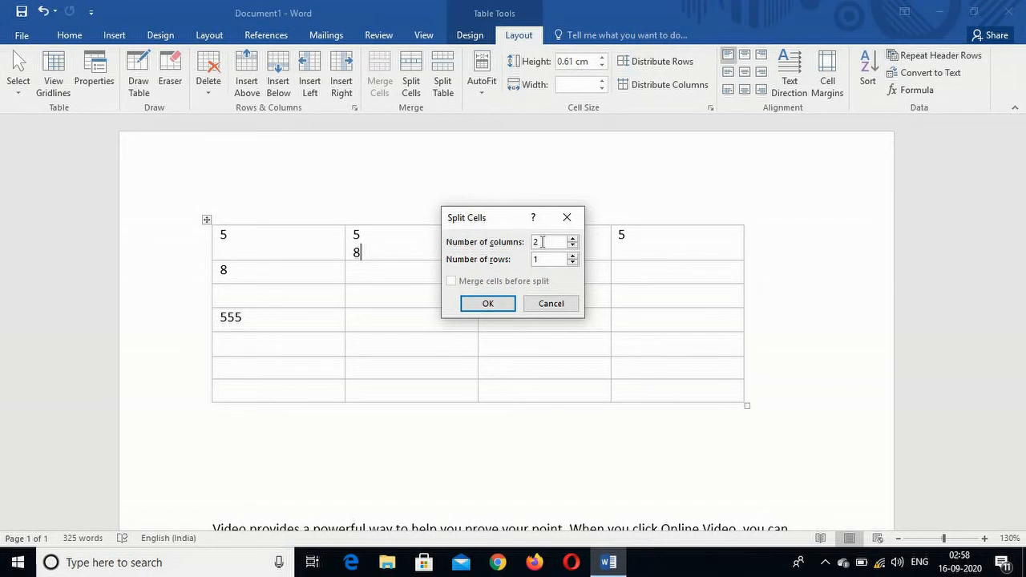
key("BackSpace")
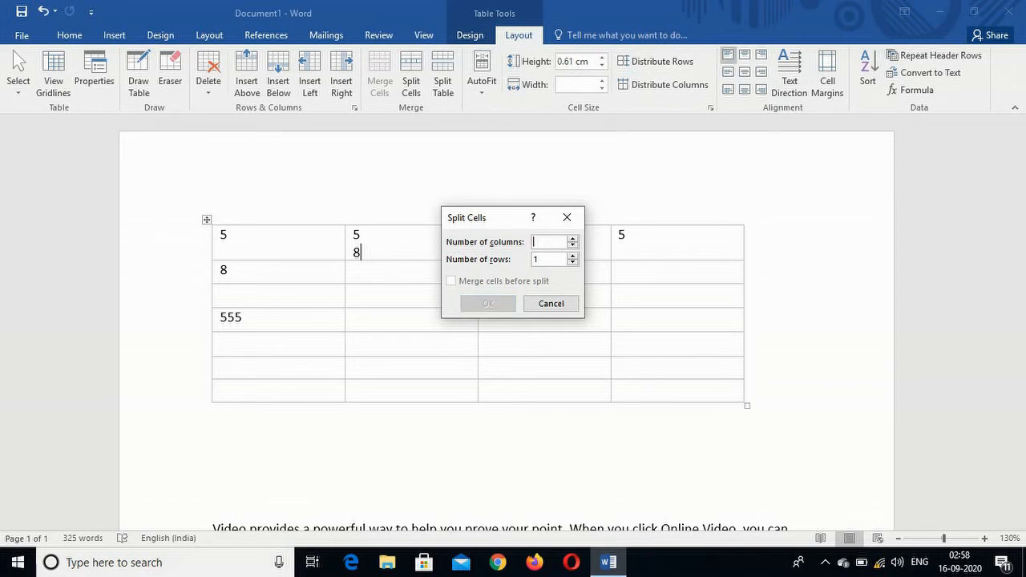
type("3")
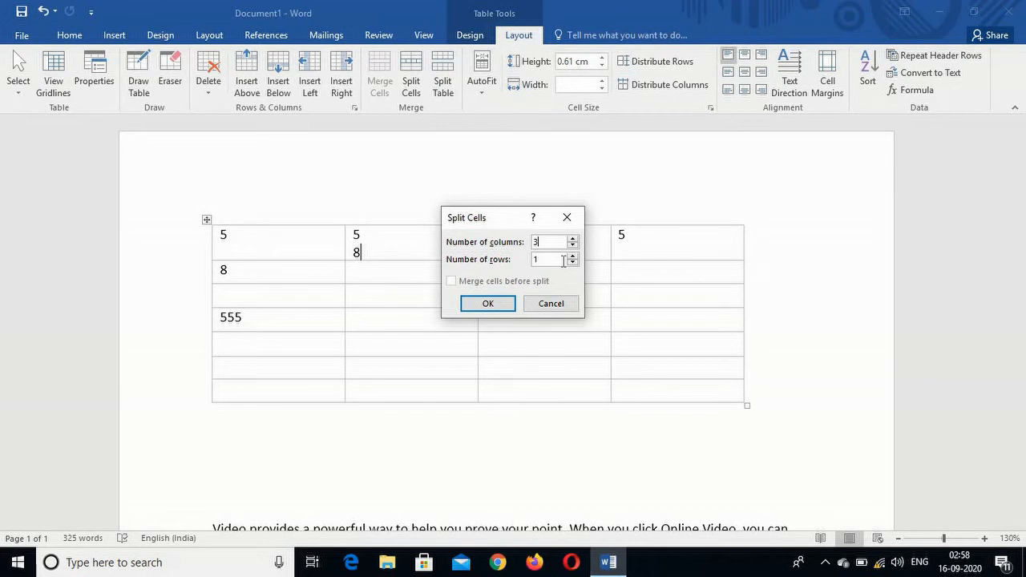
left_click(488, 303)
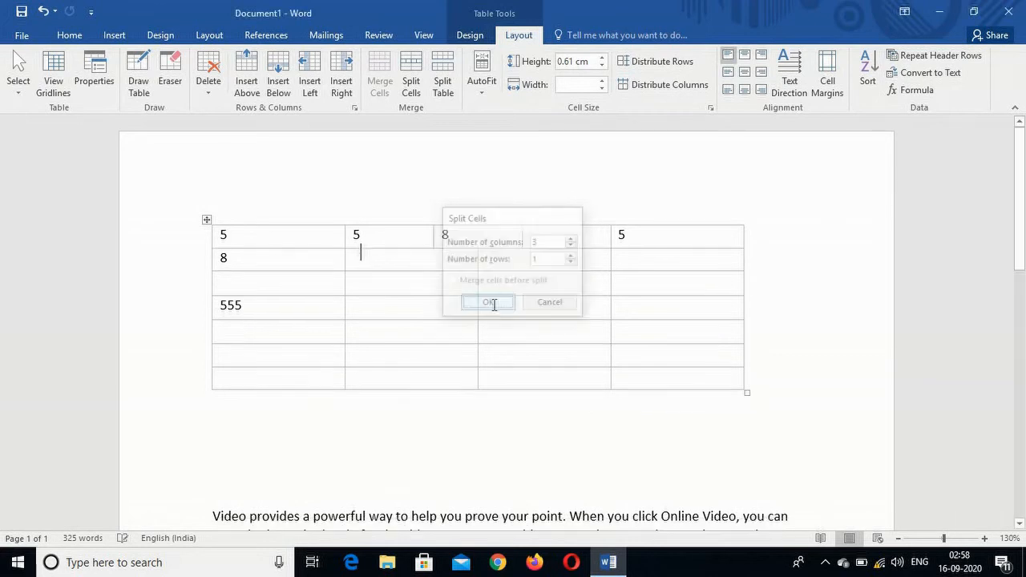
left_click(499, 261)
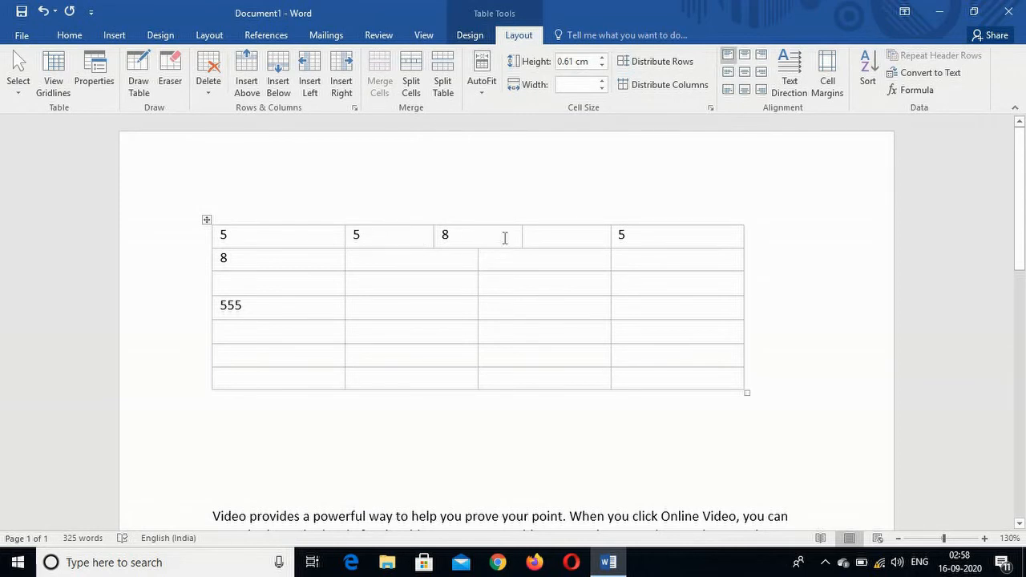
key("ctrl+z")
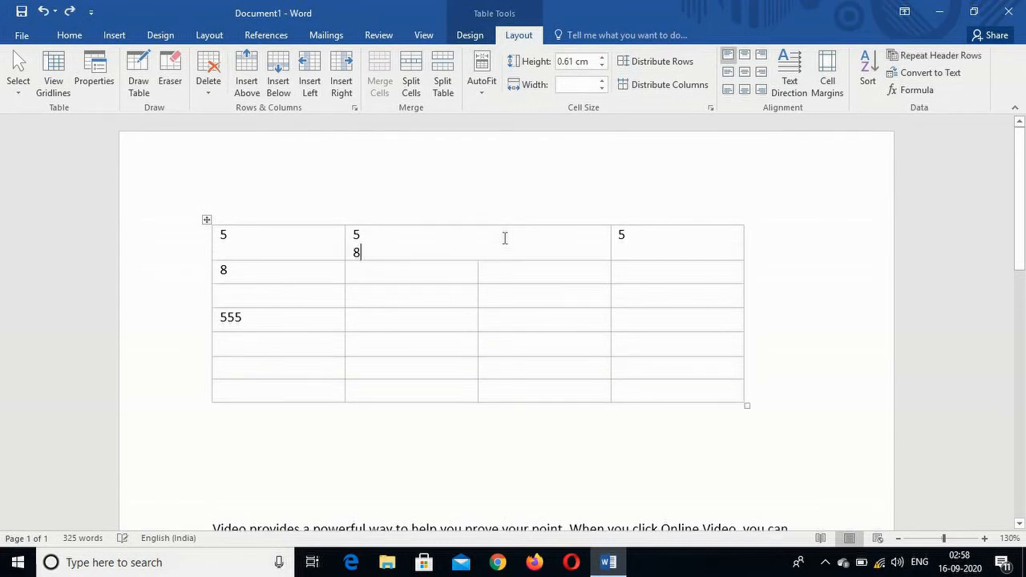
Step: Split the merged top-row cell into 2 columns and 1 row
left_click(414, 91)
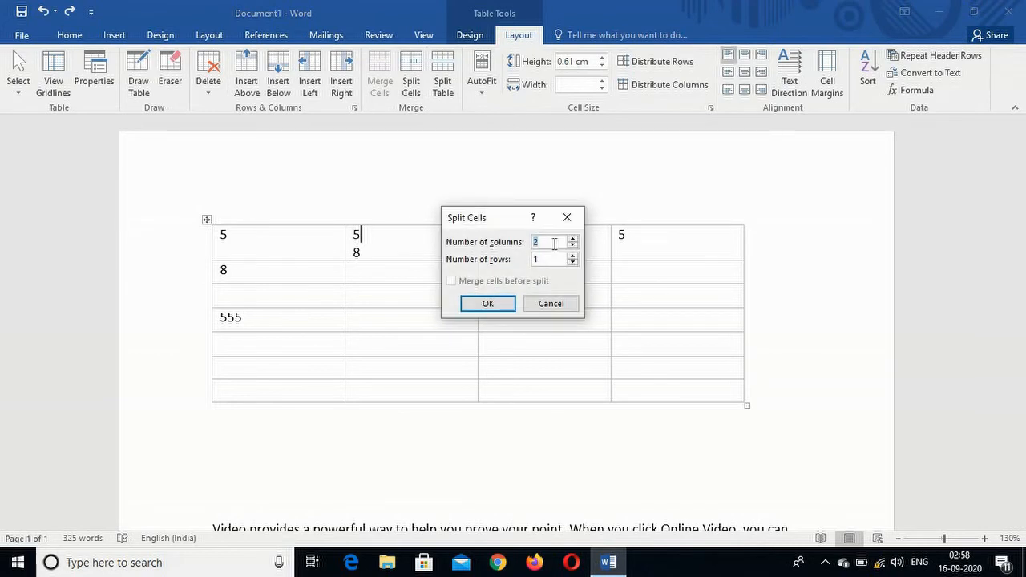
left_click(479, 308)
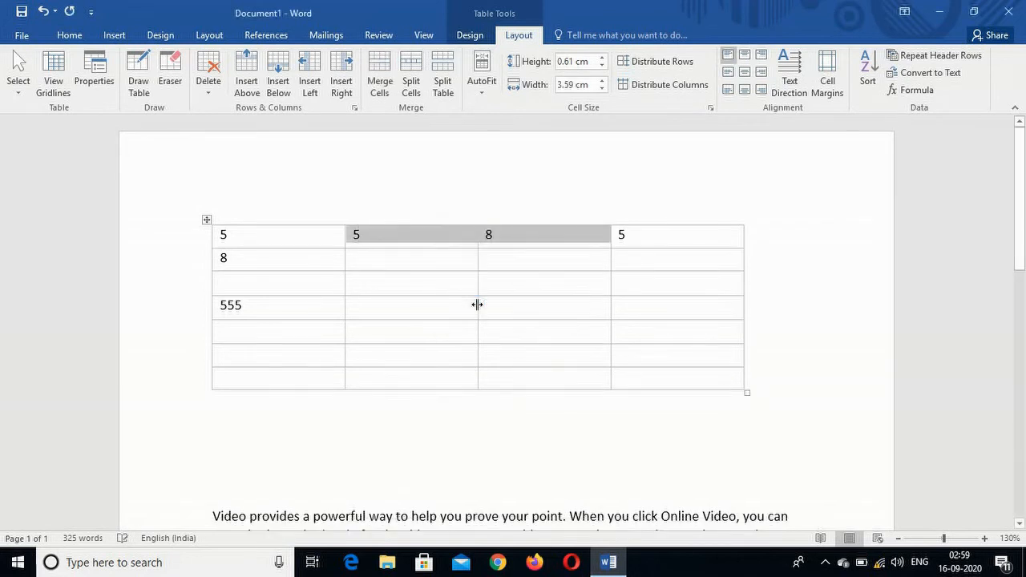
left_click(509, 261)
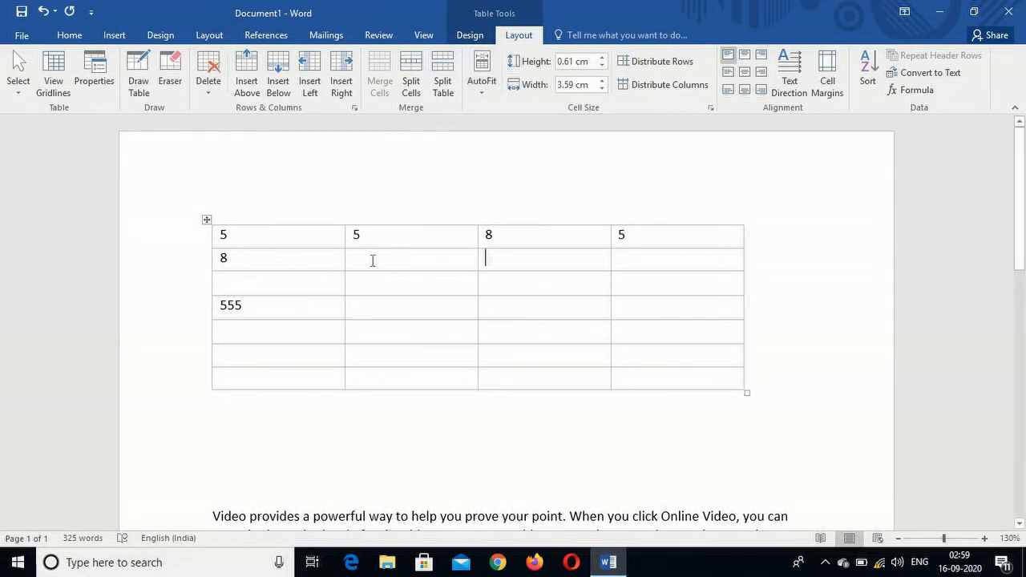
Step: Enter jfdslkjlkdsj and fd in the second row's second and third cells, and replace the top row's last entry with fdsfds
type("jfdslkjlkdsj")
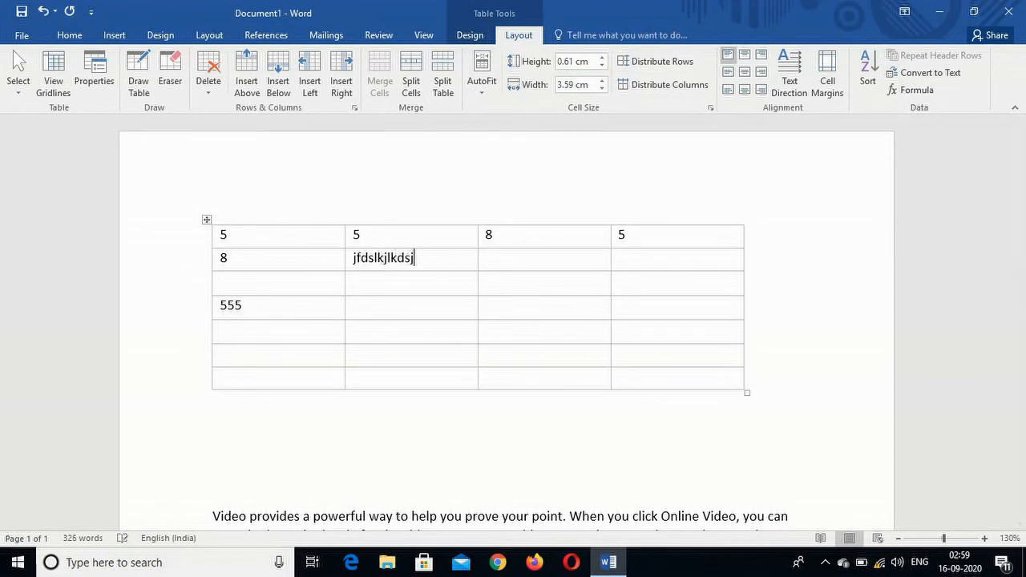
left_click(506, 262)
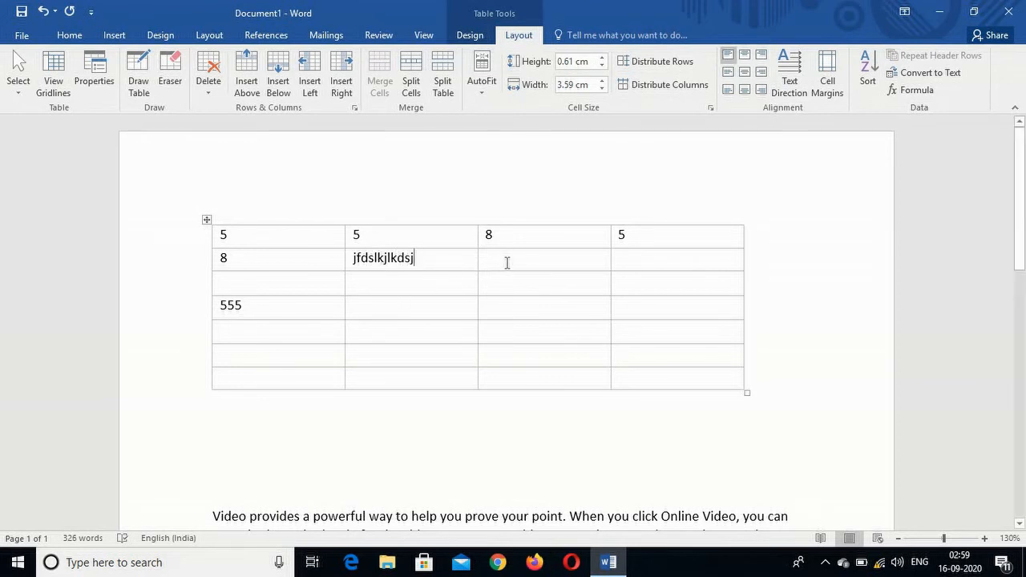
type("fd")
left_click(637, 236)
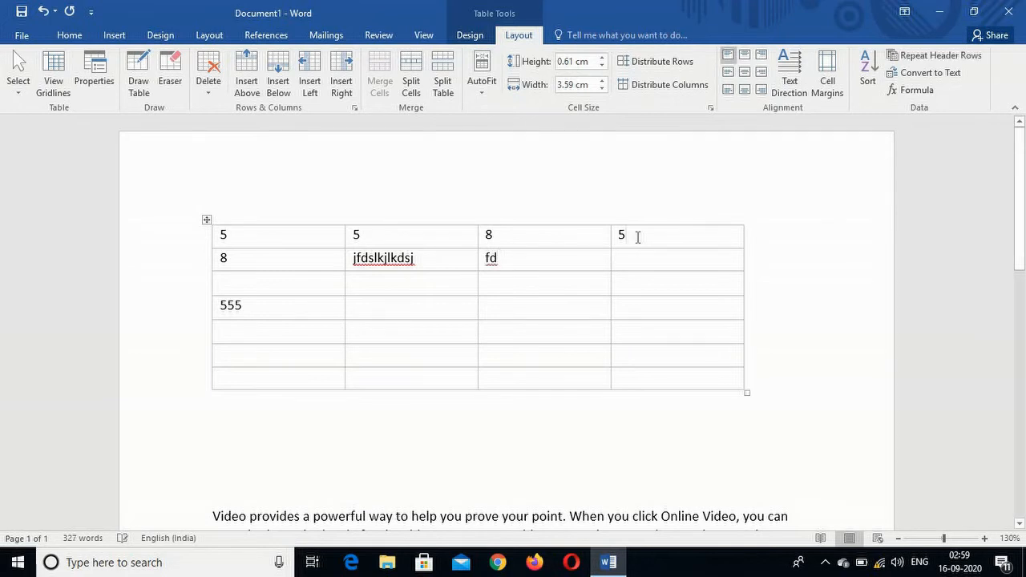
key("BackSpace")
type("fdsfds")
Step: AutoFit the table's columns to their contents
left_click(478, 88)
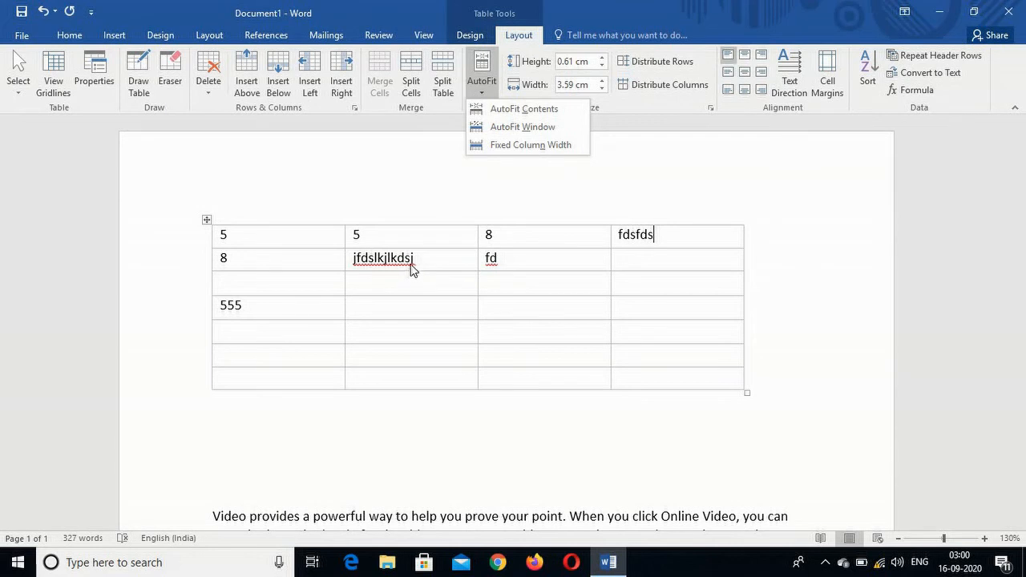
left_click(498, 112)
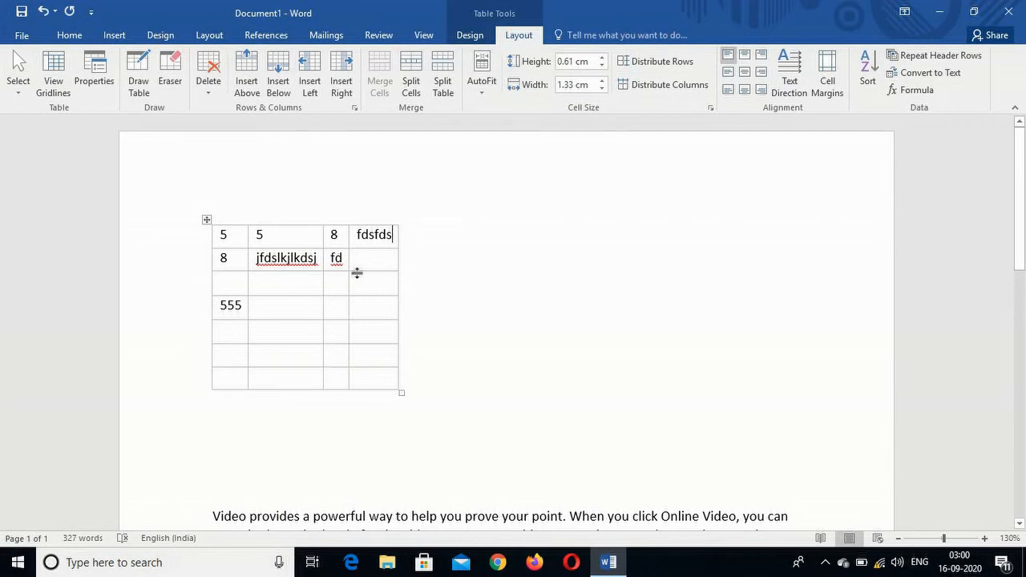
Step: Undo the AutoFit and clear the text from the second row's second and third cells
key("ctrl+z")
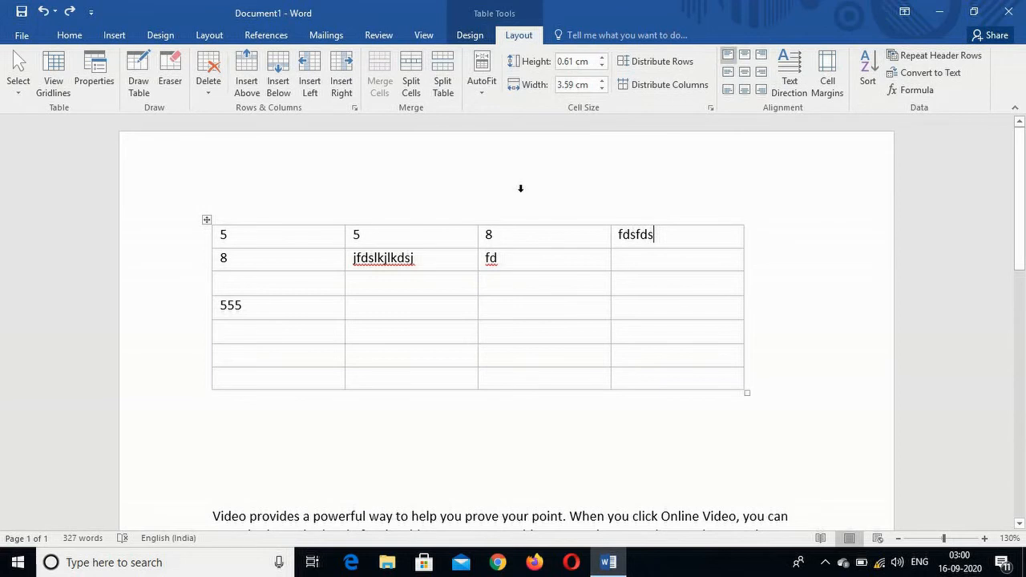
left_click(430, 259)
key("BackSpace")
key("BackSpace")
key("BackSpace")
key("BackSpace")
key("BackSpace")
key("BackSpace")
key("BackSpace")
key("BackSpace")
key("BackSpace")
key("BackSpace")
key("BackSpace")
key("BackSpace")
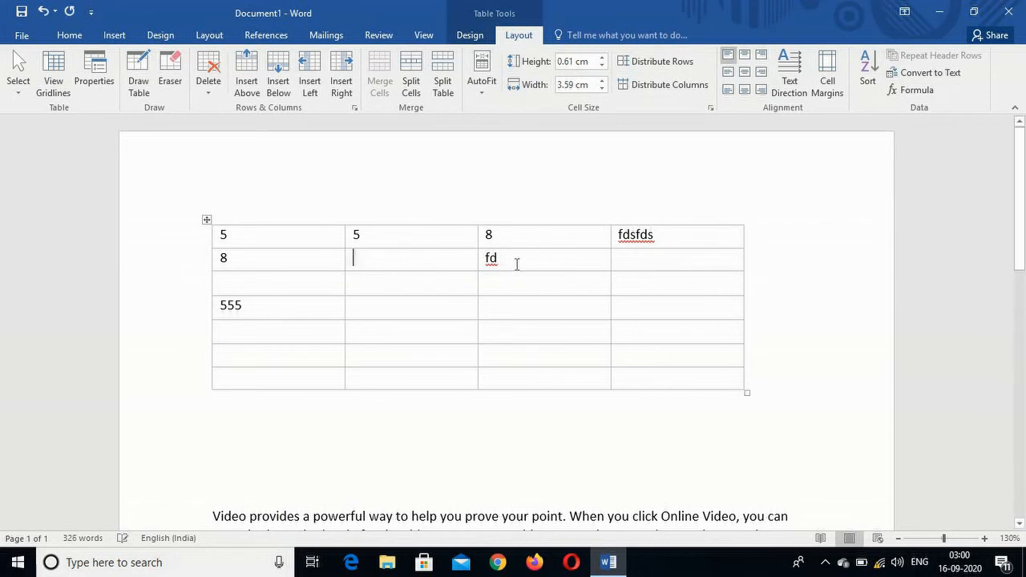
key("BackSpace")
key("BackSpace")
Step: Delete the text in the top row's last cell
left_click(654, 235)
key("BackSpace")
key("BackSpace")
key("BackSpace")
key("BackSpace")
key("BackSpace")
key("BackSpace")
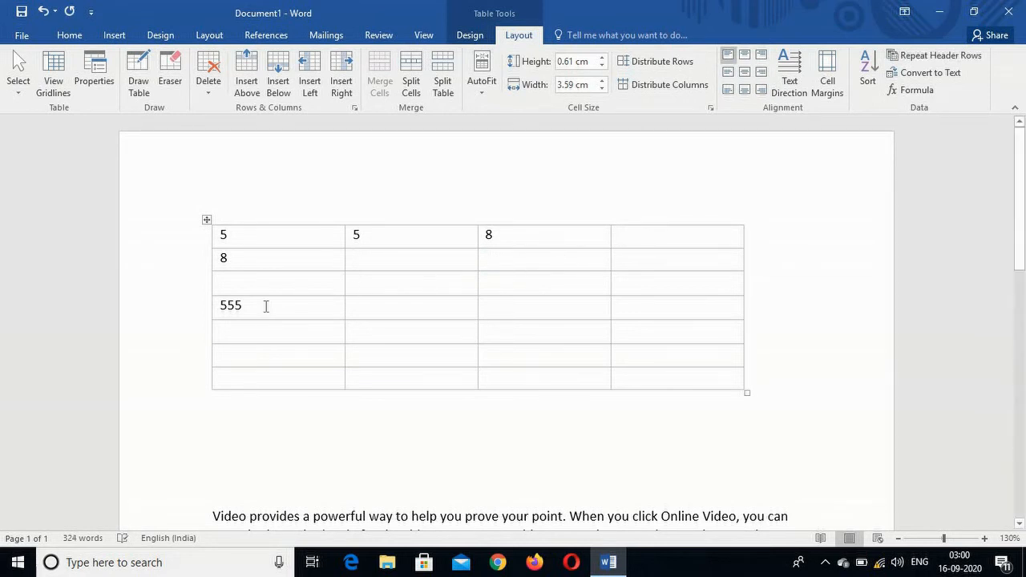
Step: Clear the entries in the fourth and second rows of the first column
left_click(262, 306)
key("BackSpace")
key("BackSpace")
key("BackSpace")
left_click(261, 263)
key("BackSpace")
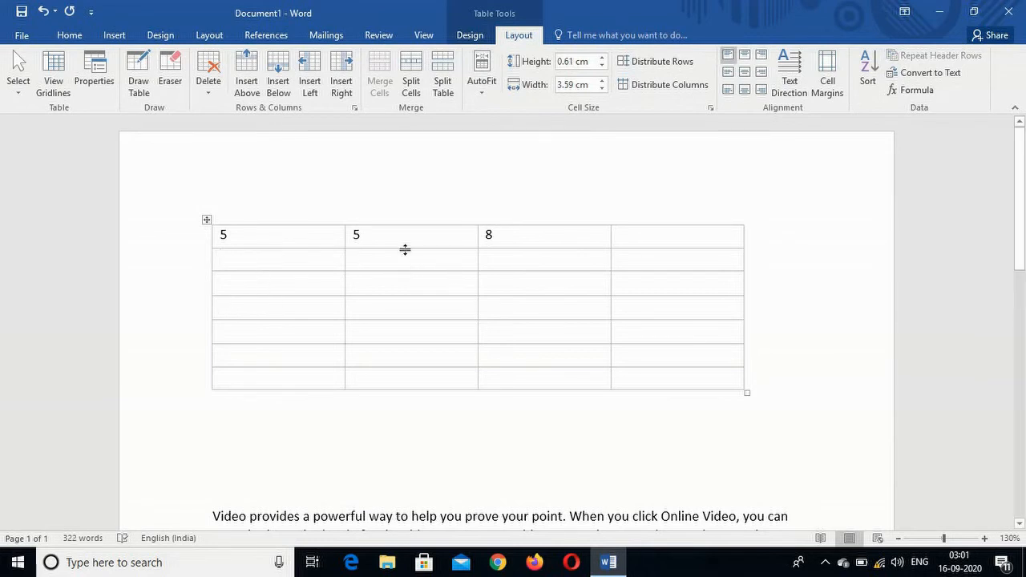
Step: Enlarge the first three rows to uneven heights, and distribute the table's rows evenly
left_click_drag(409, 249, 408, 261)
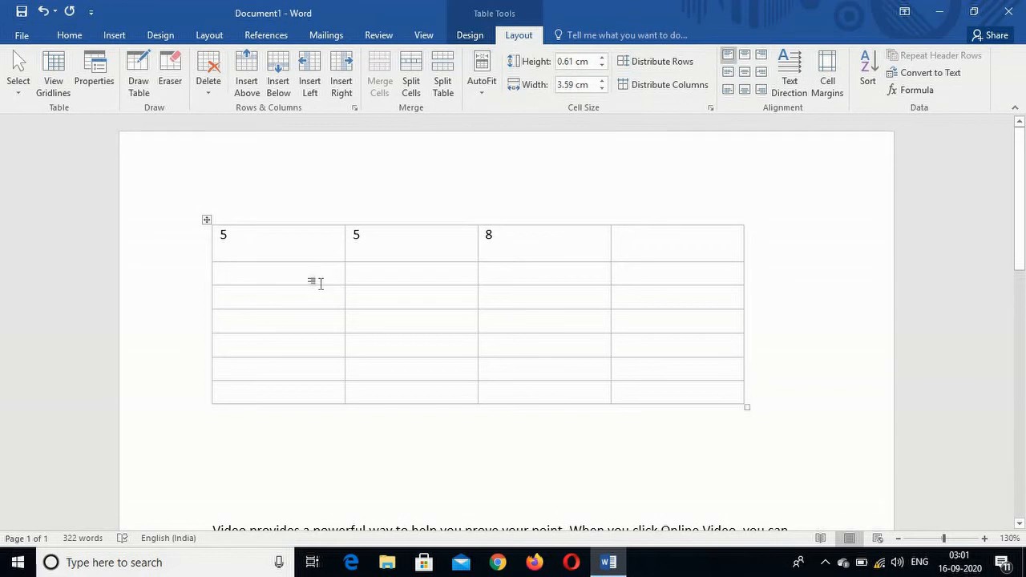
left_click_drag(321, 285, 305, 354)
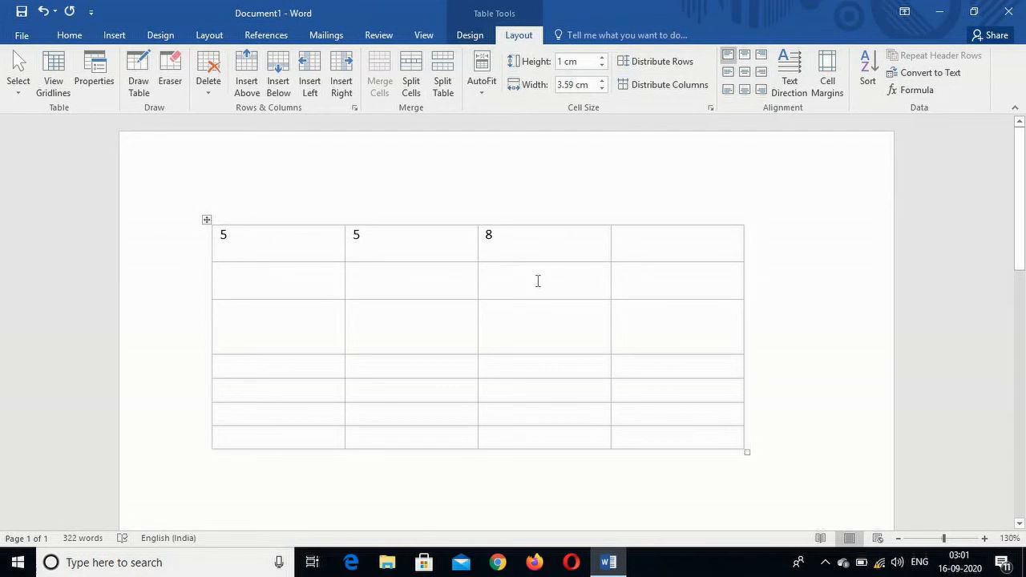
left_click(667, 64)
left_click(649, 63)
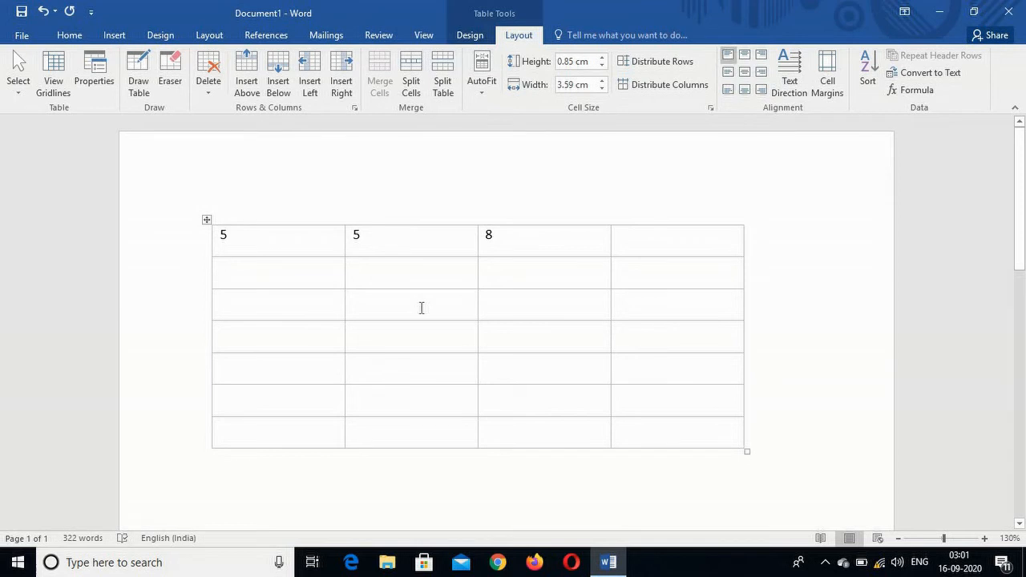
Step: Make the first, third and fourth rows taller by different amounts, and distribute all rows evenly again
left_click_drag(409, 322, 408, 381)
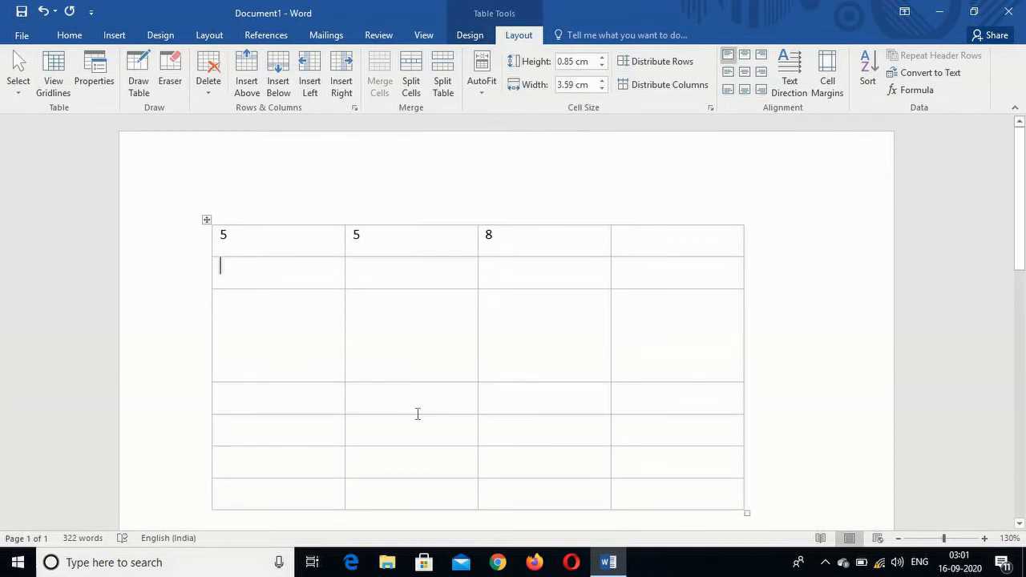
left_click_drag(415, 415, 415, 428)
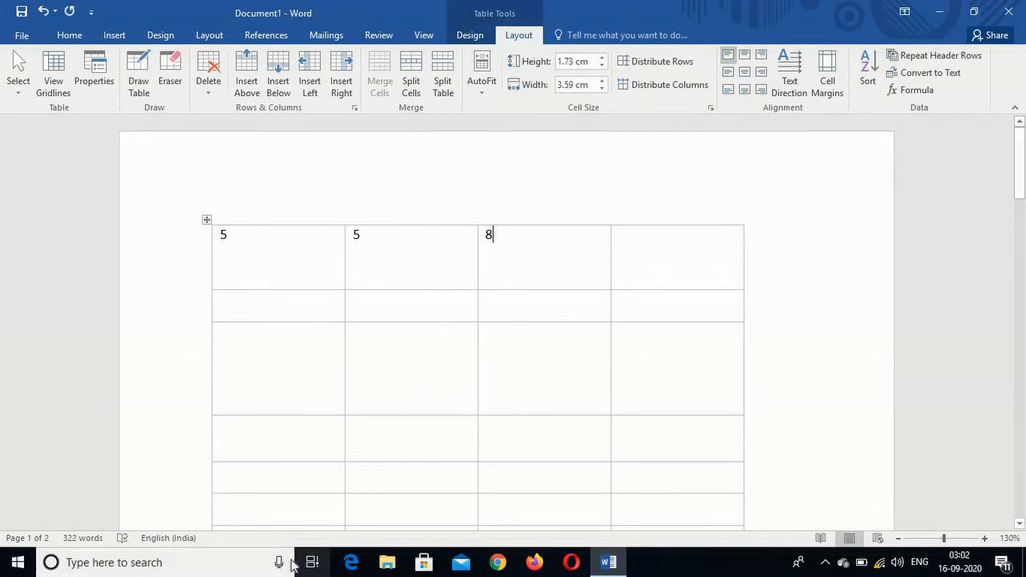
left_click(658, 64)
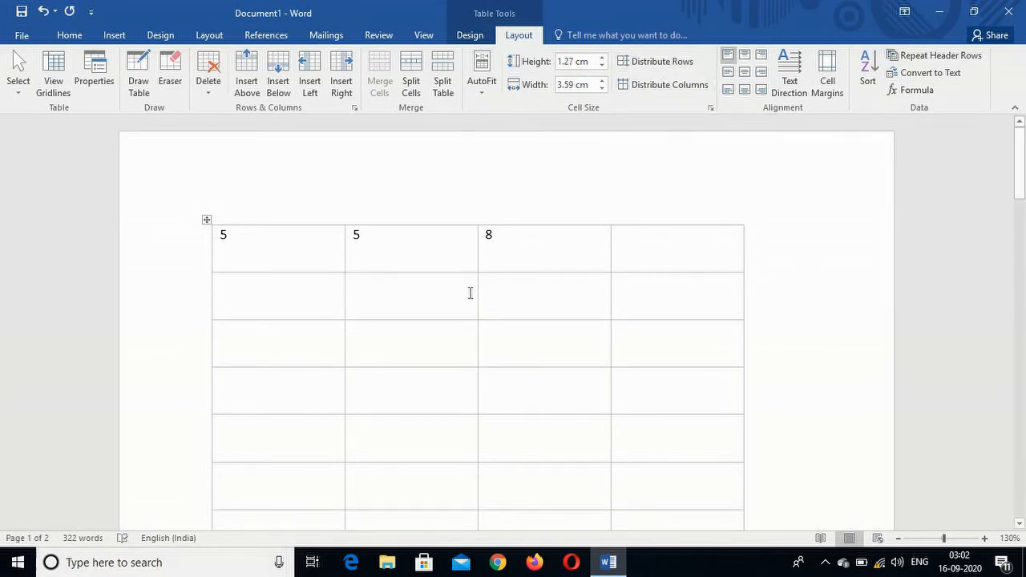
Step: Reduce the first row's height until it fits closely around its single line of text
scroll(464, 417, "down", 5)
scroll(463, 418, "up", 5)
left_click(602, 58)
left_click(601, 57)
left_click(602, 57)
left_click(602, 66)
left_click(602, 66)
left_click(601, 66)
left_click(602, 66)
left_click(601, 66)
left_click(602, 66)
left_click(602, 66)
left_click(601, 65)
left_click(602, 66)
left_click(602, 66)
Step: Reduce the second row's height to a single text line, matching the first row
key("Down")
left_click(602, 66)
left_click(602, 66)
left_click(602, 65)
left_click(602, 66)
left_click(602, 65)
left_click(602, 66)
left_click(602, 66)
left_click(601, 65)
left_click(602, 66)
Step: Reduce the third row's height to slightly more than one text line
left_click(525, 279)
left_click(601, 66)
left_click(602, 65)
left_click(602, 65)
left_click(601, 66)
left_click(602, 66)
left_click(602, 65)
left_click(602, 66)
Step: Set the last row's height to 0.3 cm and distribute the table's rows evenly
left_click(528, 449)
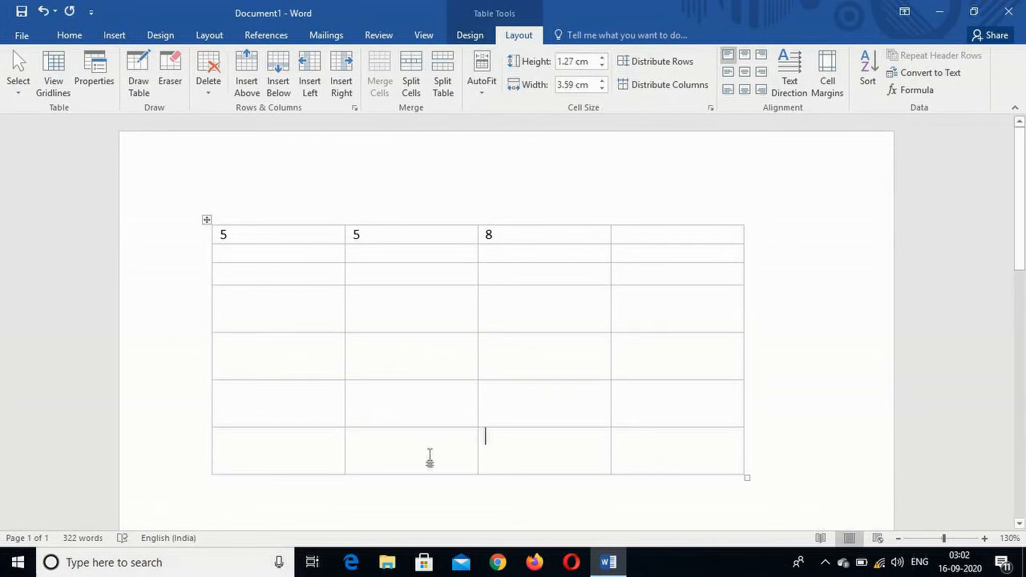
left_click(602, 65)
left_click(602, 66)
left_click(602, 66)
left_click(602, 66)
left_click(602, 66)
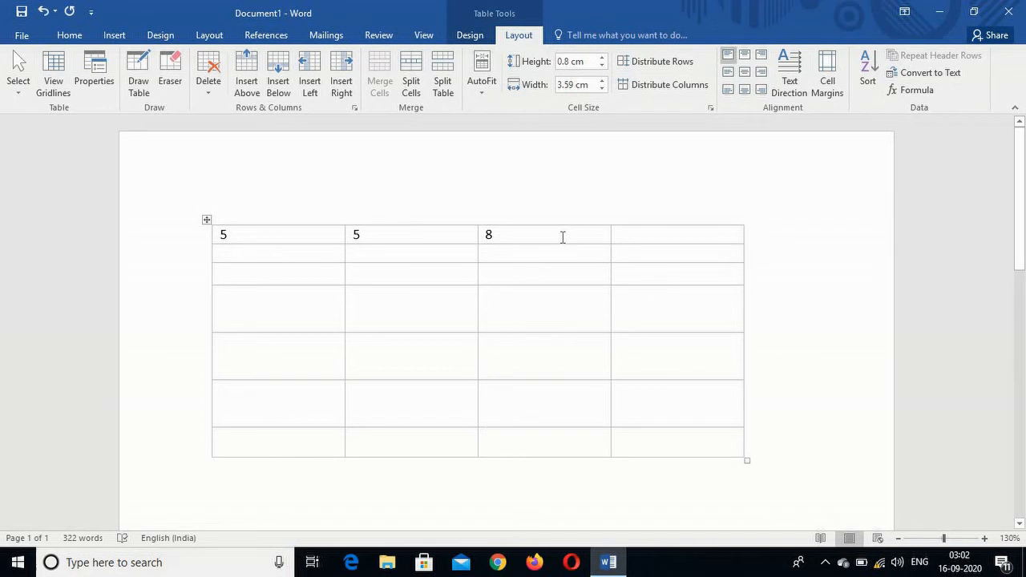
left_click(602, 66)
left_click(602, 65)
left_click(602, 65)
left_click(602, 65)
left_click(602, 66)
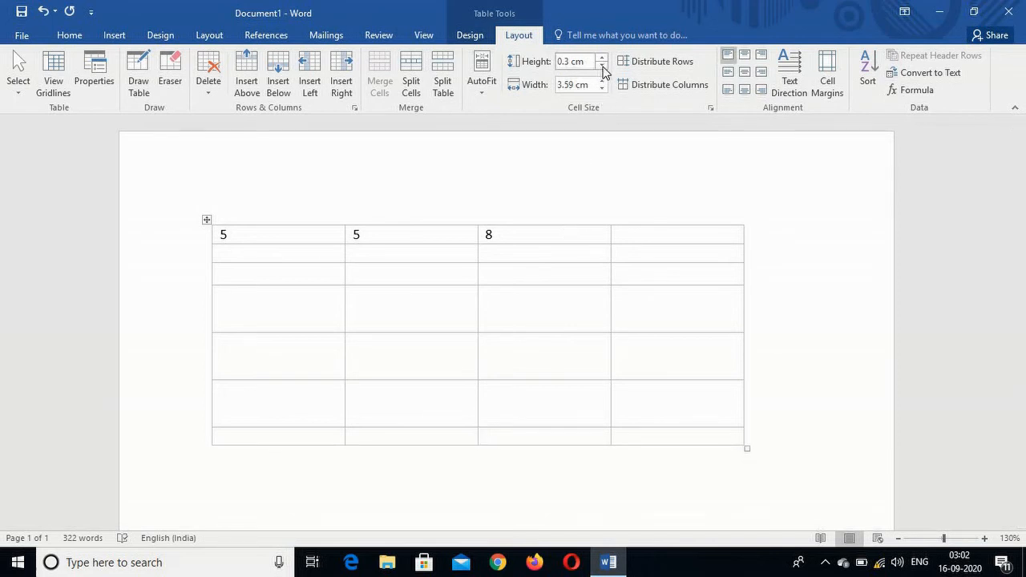
left_click(662, 64)
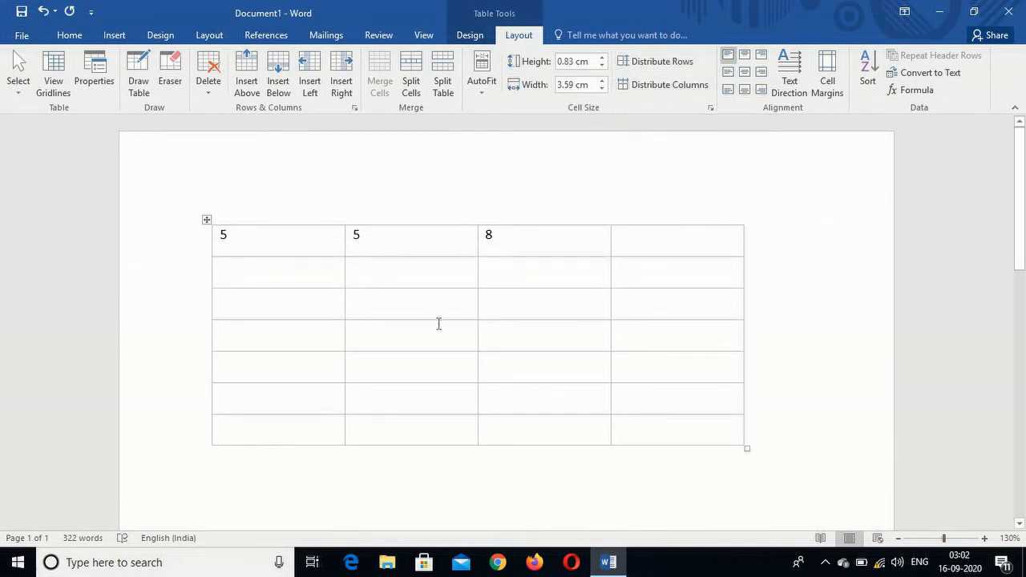
Step: Move the borders on both sides of the third column to make it 2.75 cm wide, and distribute the columns evenly
left_click(480, 304)
left_click_drag(478, 299, 537, 298)
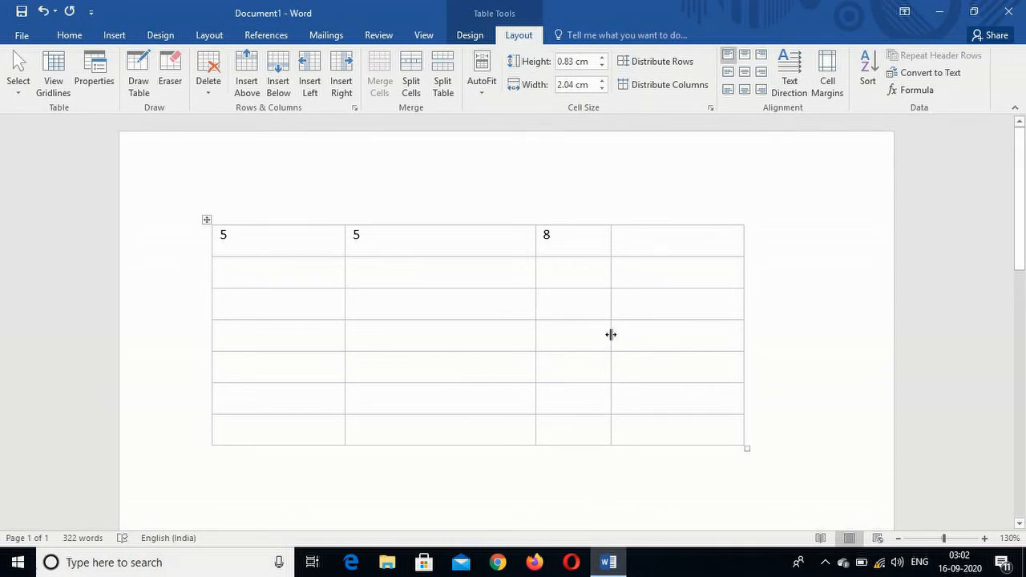
left_click_drag(618, 334, 638, 347)
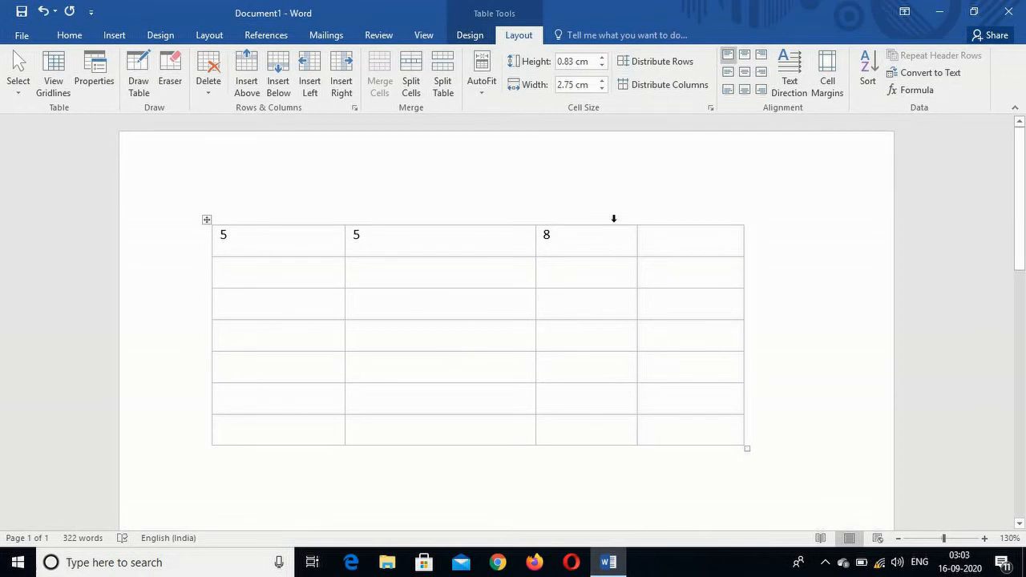
left_click(669, 86)
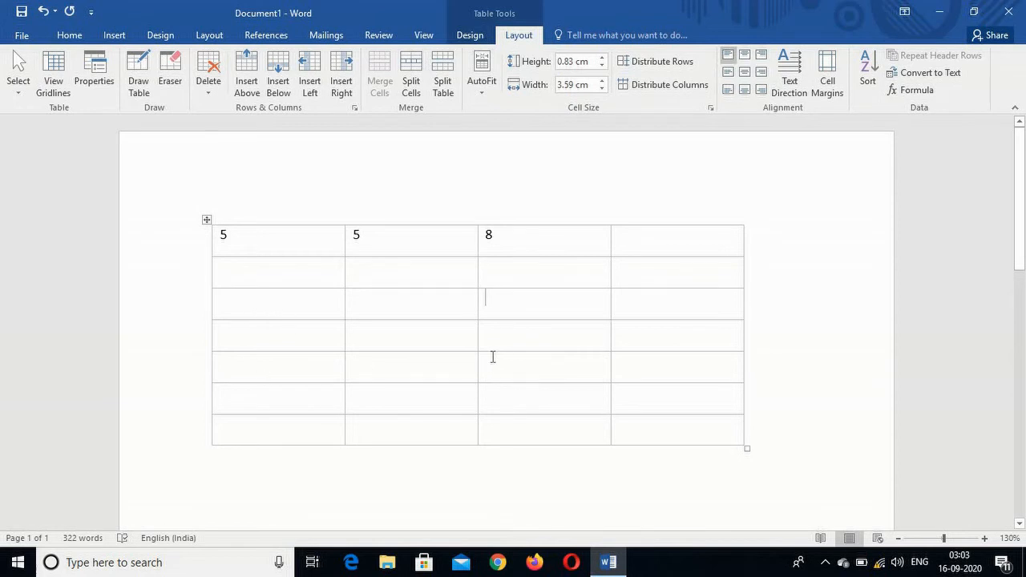
Step: Set the second column's width to 2.6 cm
left_click(407, 336)
left_click(602, 80)
left_click(602, 81)
left_click(602, 80)
left_click(601, 80)
left_click(601, 80)
left_click(602, 80)
left_click(601, 89)
left_click(602, 89)
left_click(602, 89)
left_click(602, 89)
left_click(601, 89)
left_click(602, 89)
left_click(602, 89)
left_click(602, 89)
left_click(602, 89)
left_click(602, 89)
left_click(601, 89)
left_click(602, 89)
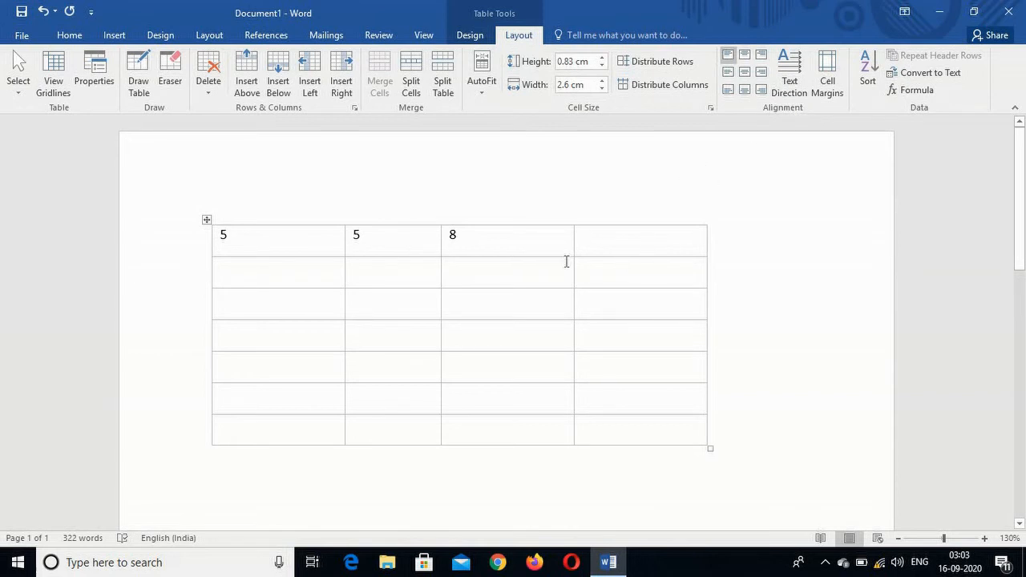
Step: Replace the 8 in the top row's third cell with Vk computer hindi
left_click(477, 234)
key("BackSpace")
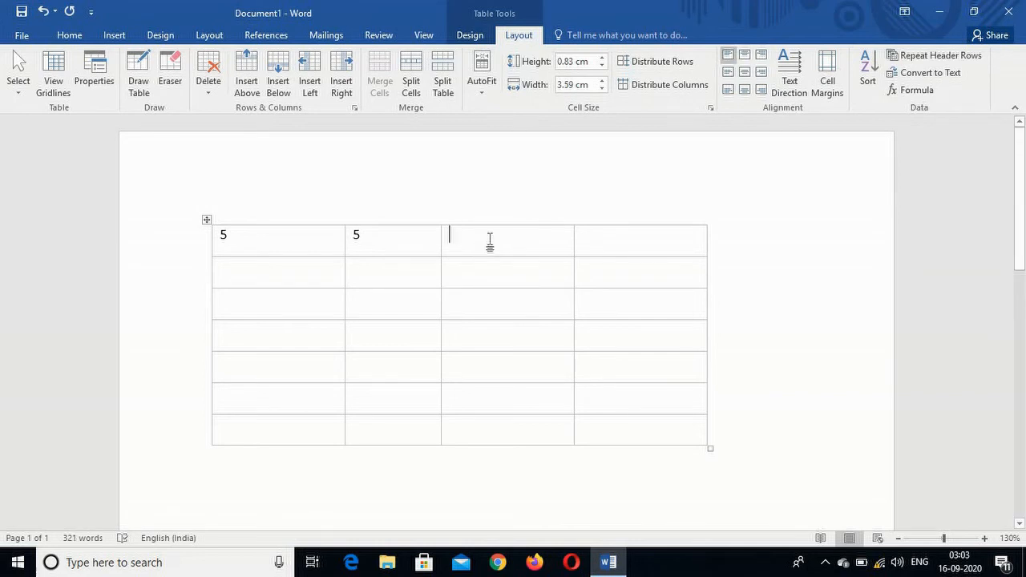
type("Vk com")
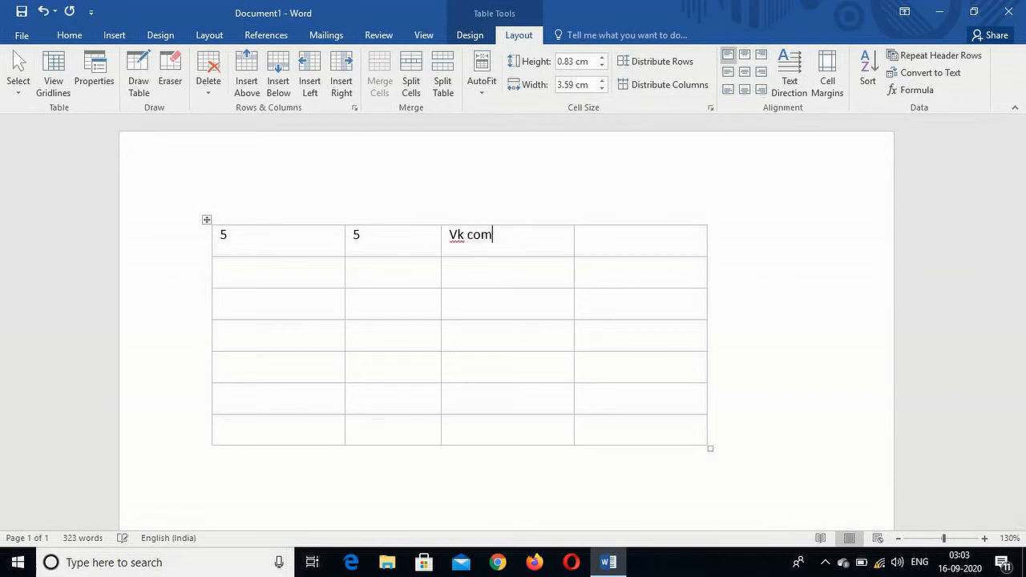
type("puter hindi")
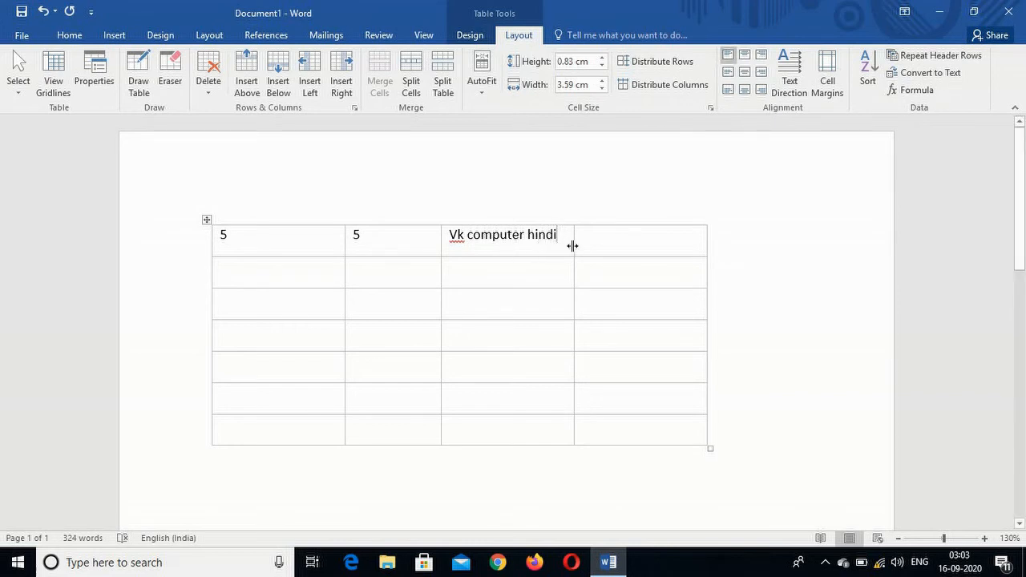
Step: Enlarge the first row to 1.98 cm high and the third column to 4.8 cm wide
left_click_drag(519, 256, 518, 306)
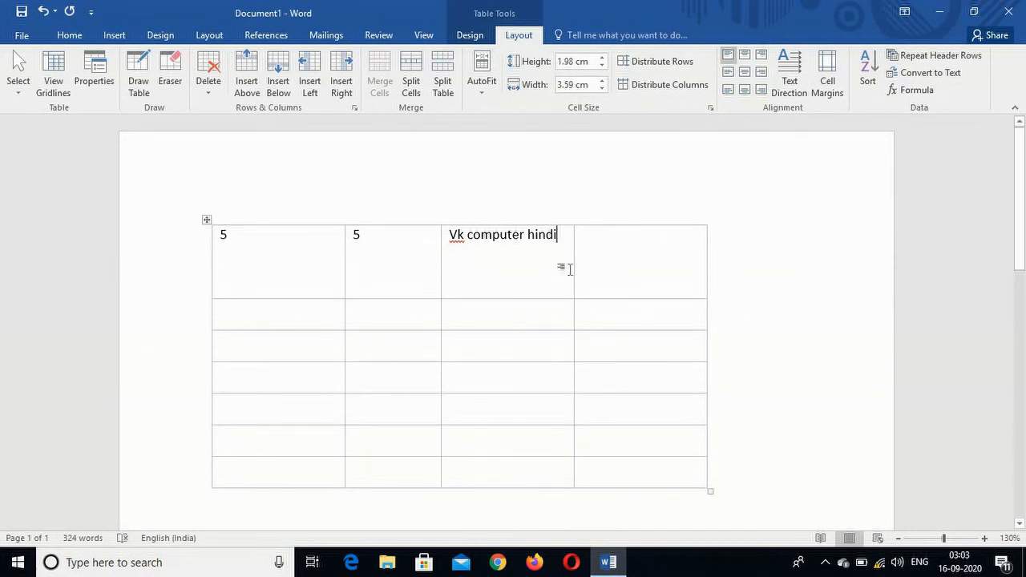
left_click_drag(573, 262, 640, 261)
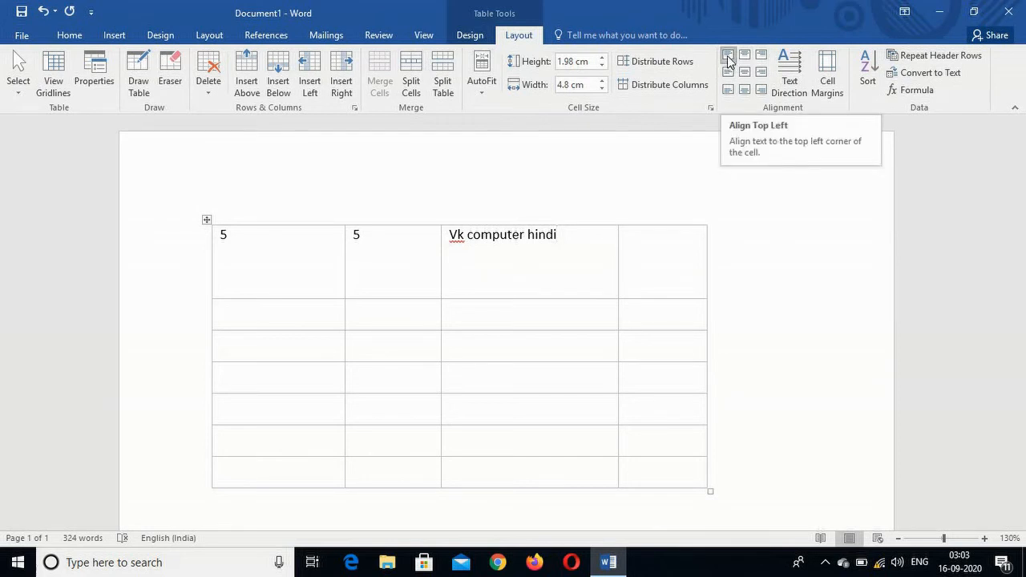
Step: Shorten the text in the top row's third cell to just the word computer
left_click(527, 235)
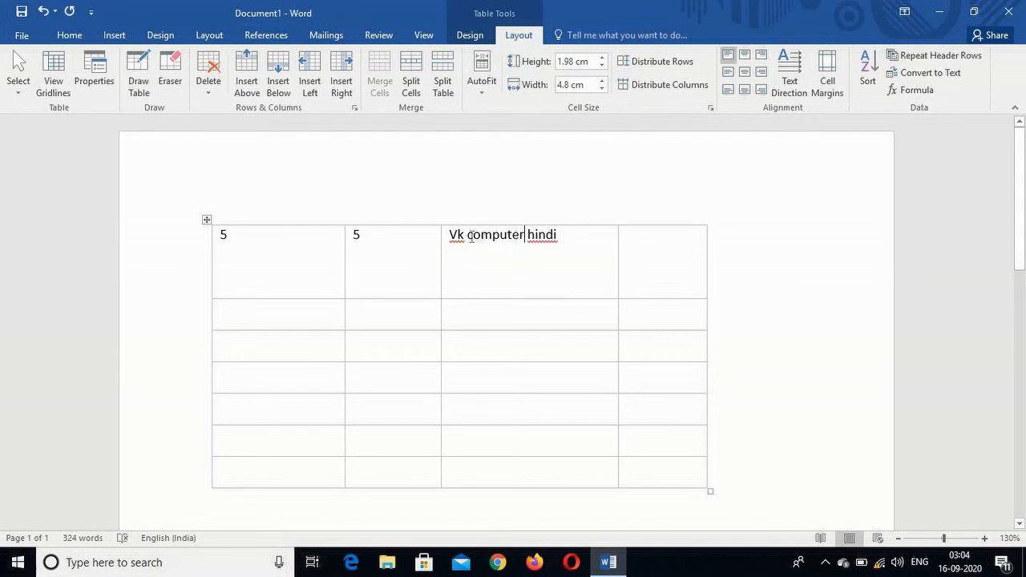
key("BackSpace")
key("BackSpace")
key("BackSpace")
key("BackSpace")
key("BackSpace")
key("BackSpace")
key("BackSpace")
key("BackSpace")
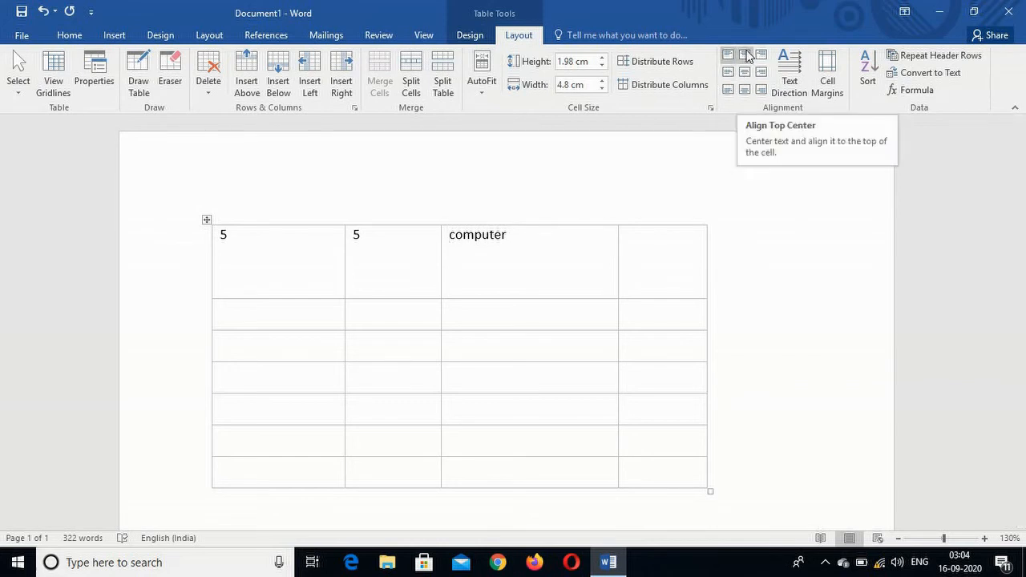
Step: Try the top, middle and bottom alignments on the computer cell, and finish with its text centred horizontally and vertically
left_click(746, 55)
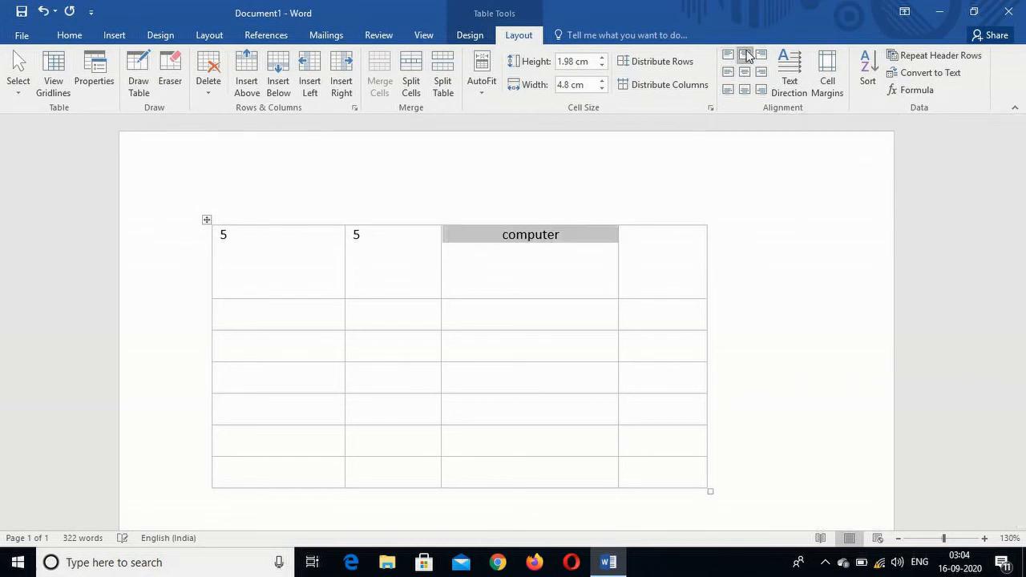
left_click(502, 281)
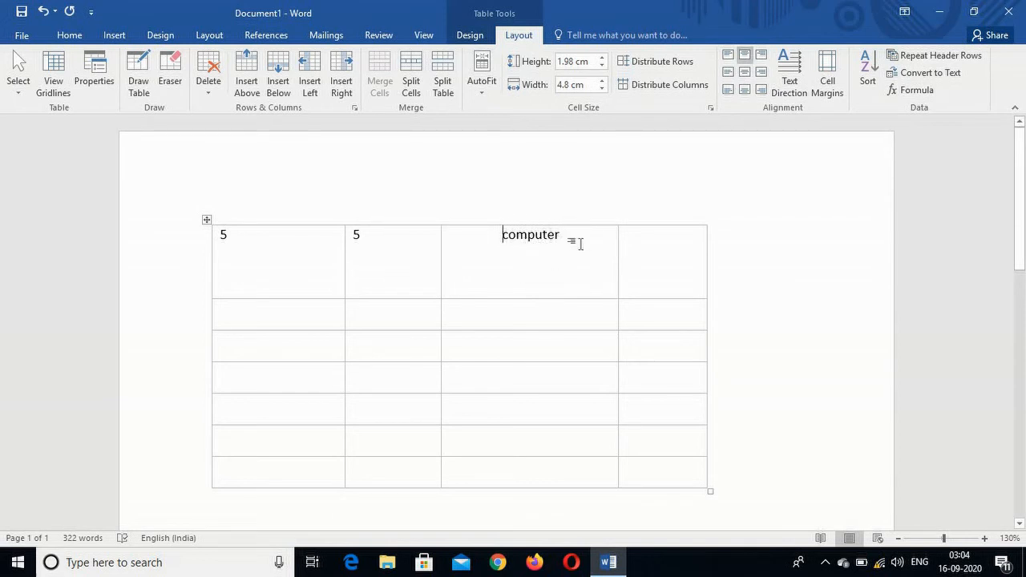
left_click(761, 56)
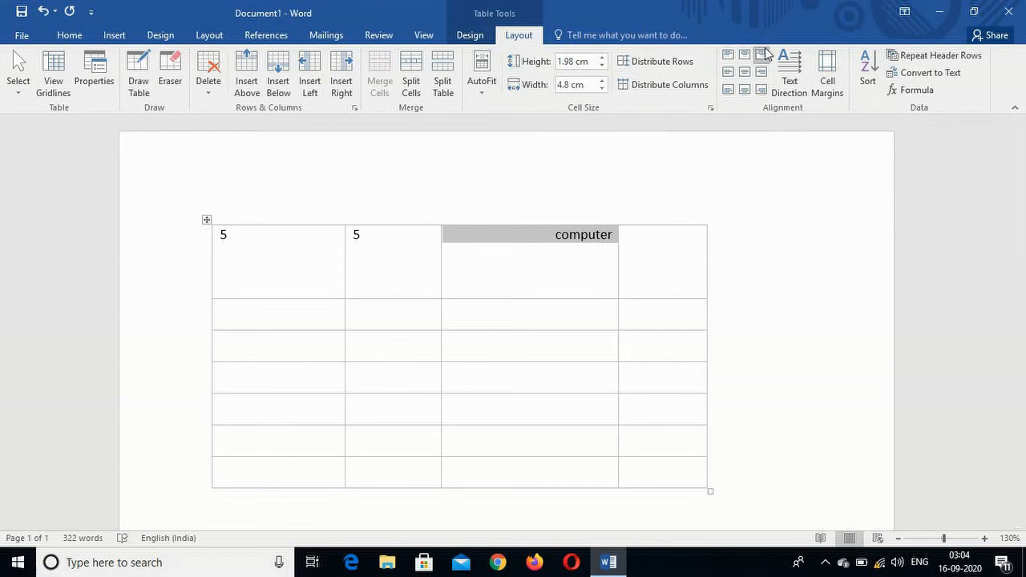
left_click(728, 73)
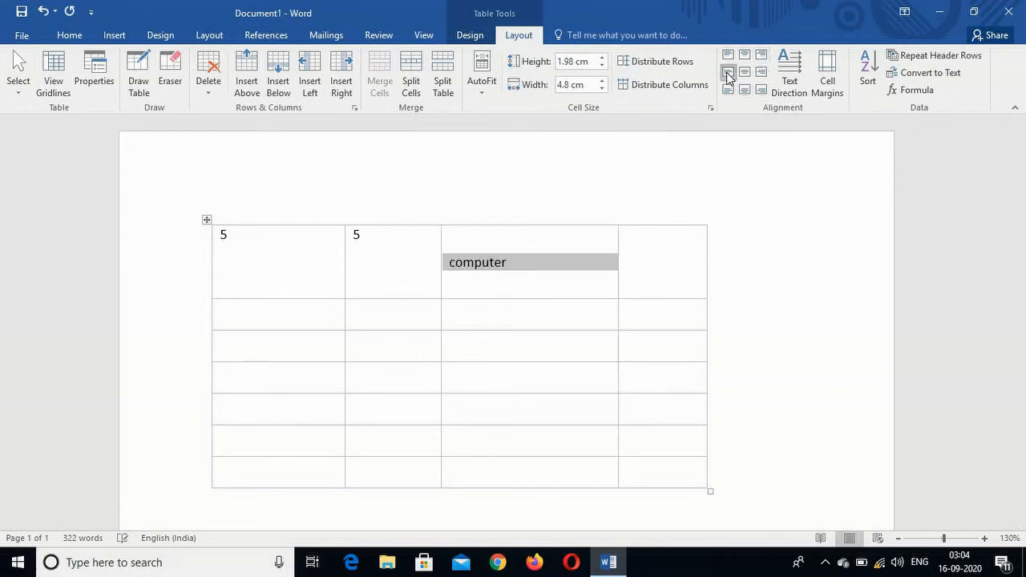
left_click(745, 74)
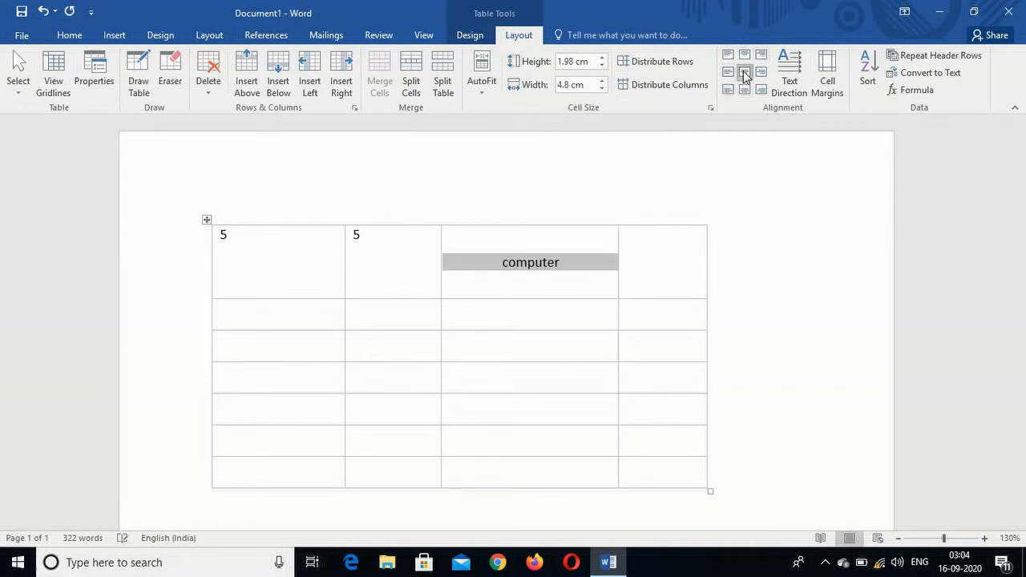
left_click(760, 73)
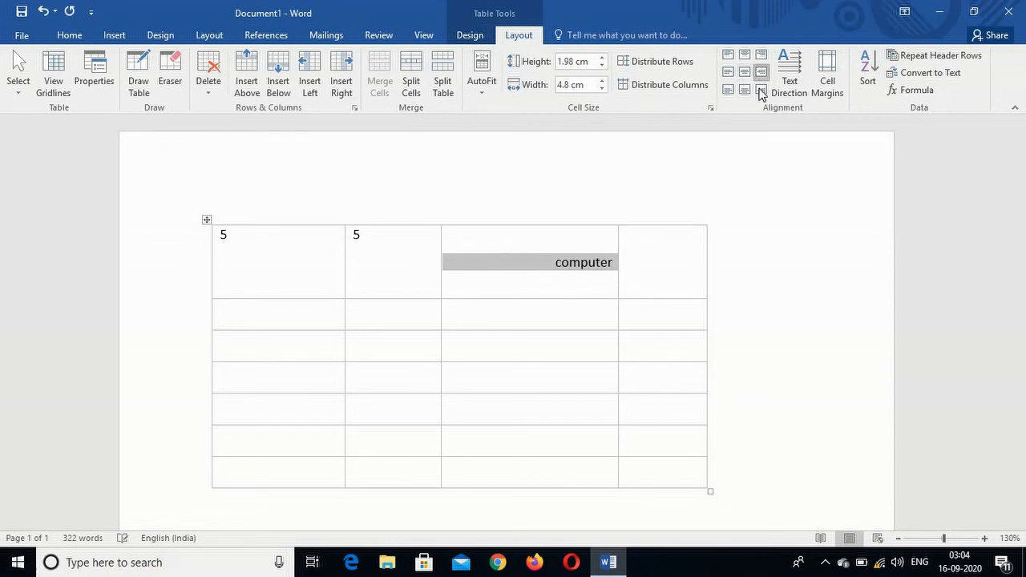
left_click(760, 90)
left_click(744, 90)
left_click(728, 90)
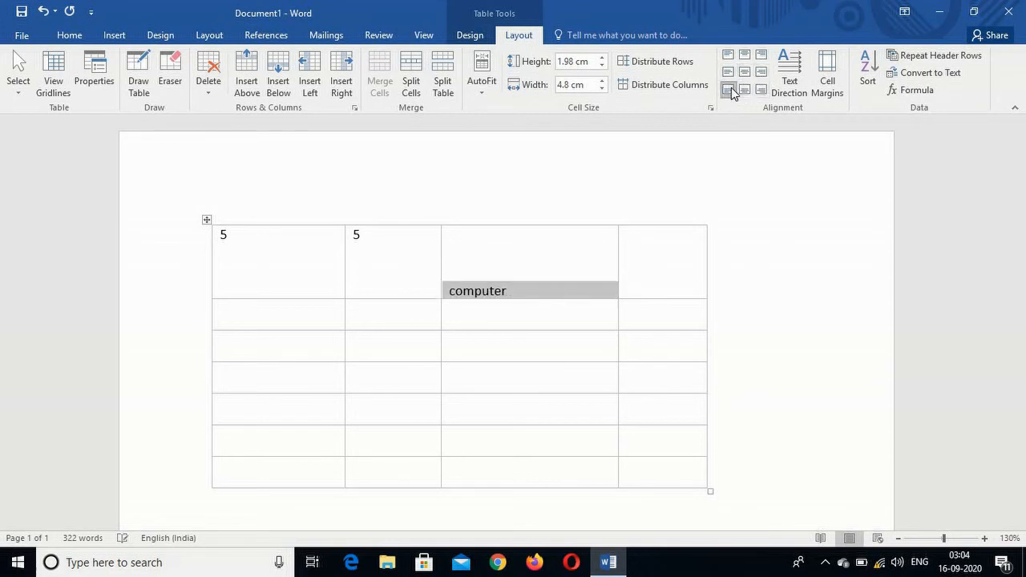
left_click(745, 72)
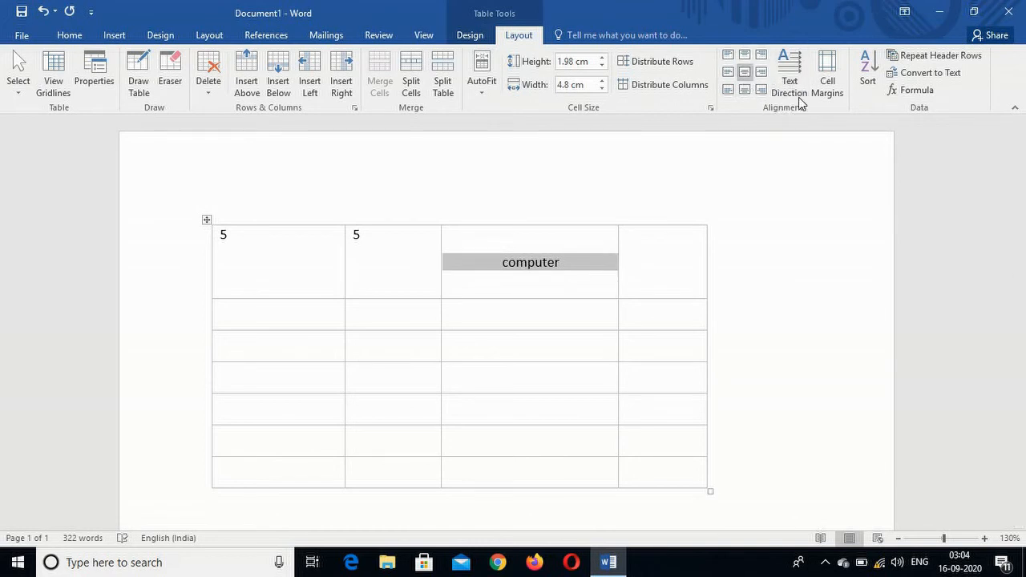
Step: Change the computer cell's text direction to vertical, reading downwards
left_click(542, 274)
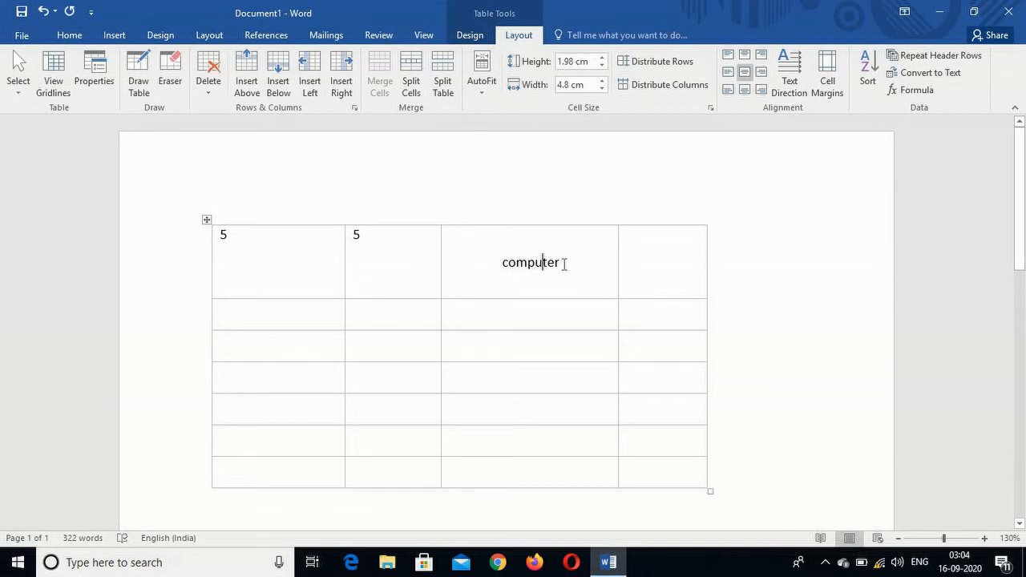
left_click(789, 72)
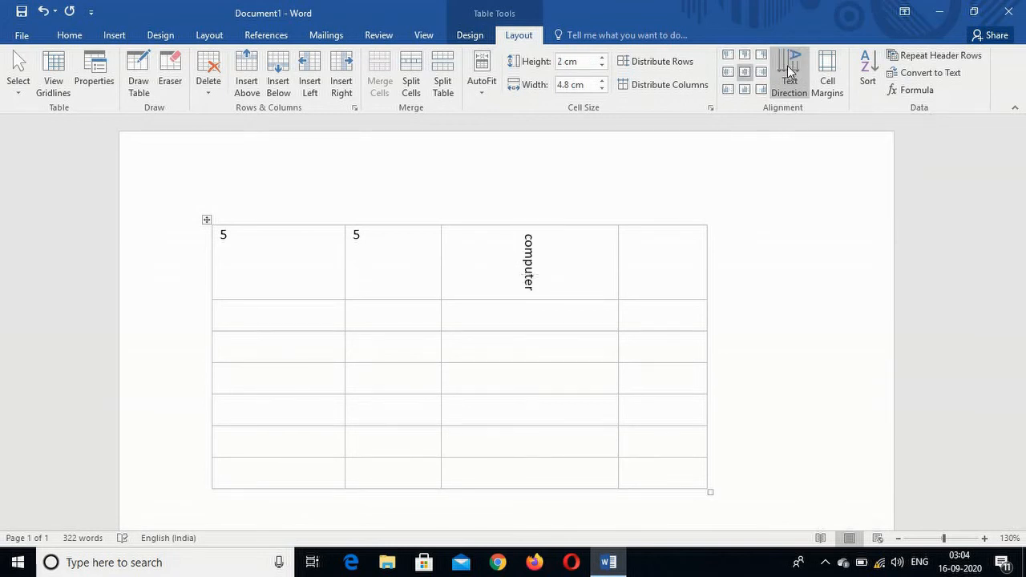
Step: Return the computer cell's text direction to horizontal and shrink the first row to 0.73 cm high
left_click(790, 72)
left_click(789, 72)
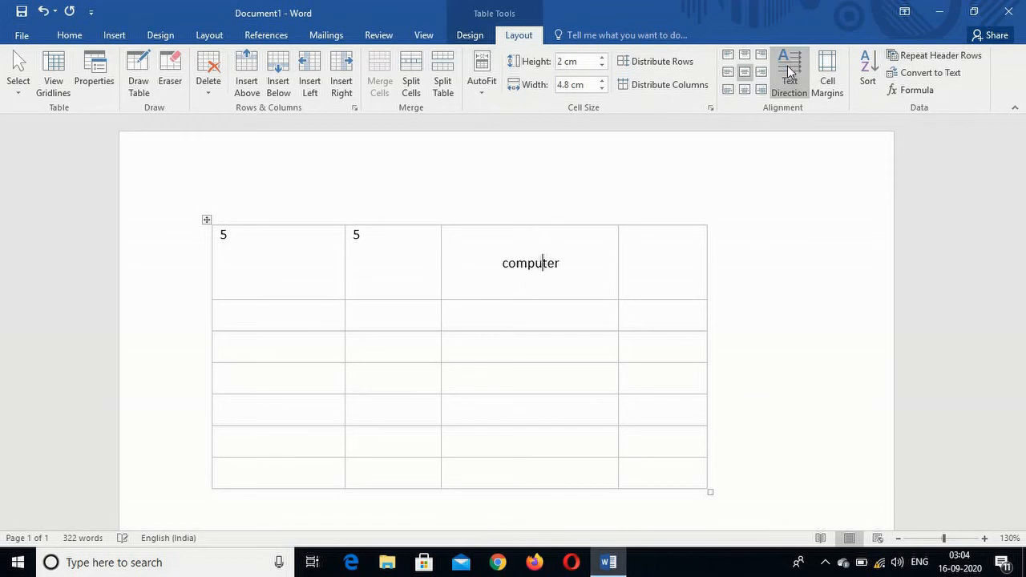
left_click(790, 72)
left_click(789, 72)
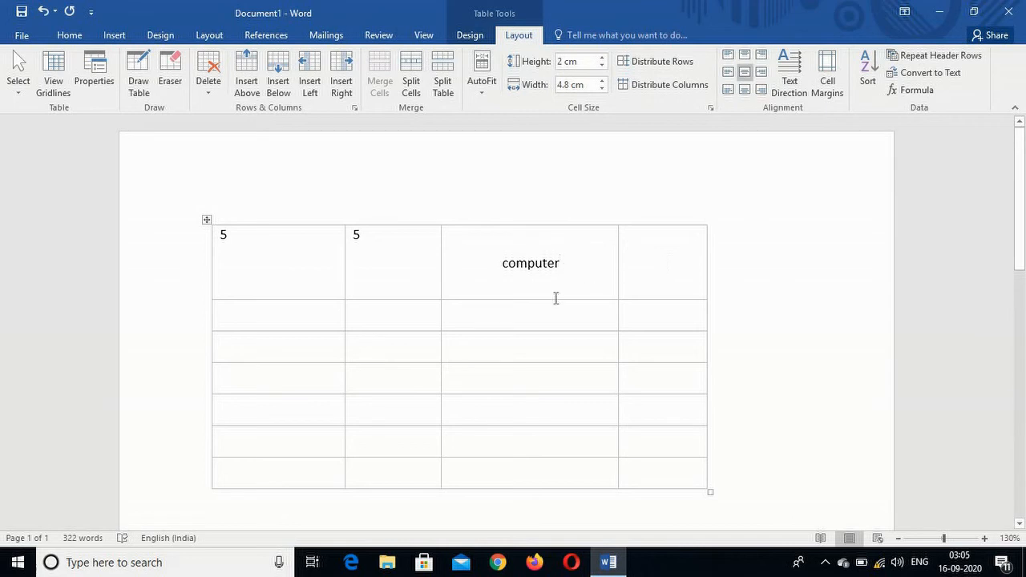
left_click_drag(522, 300, 522, 250)
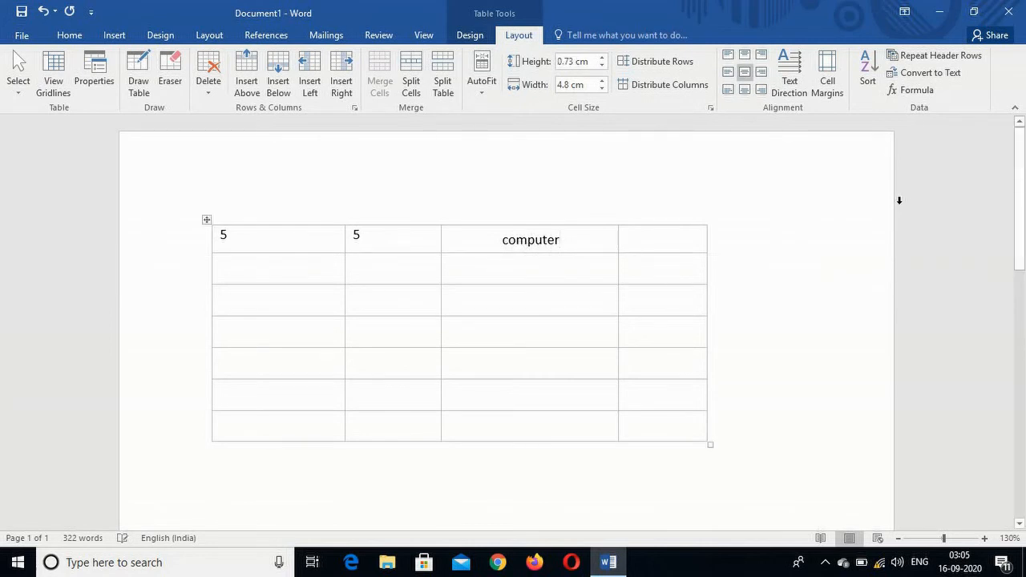
Step: Increase the table's default top and bottom cell margins
left_click(838, 94)
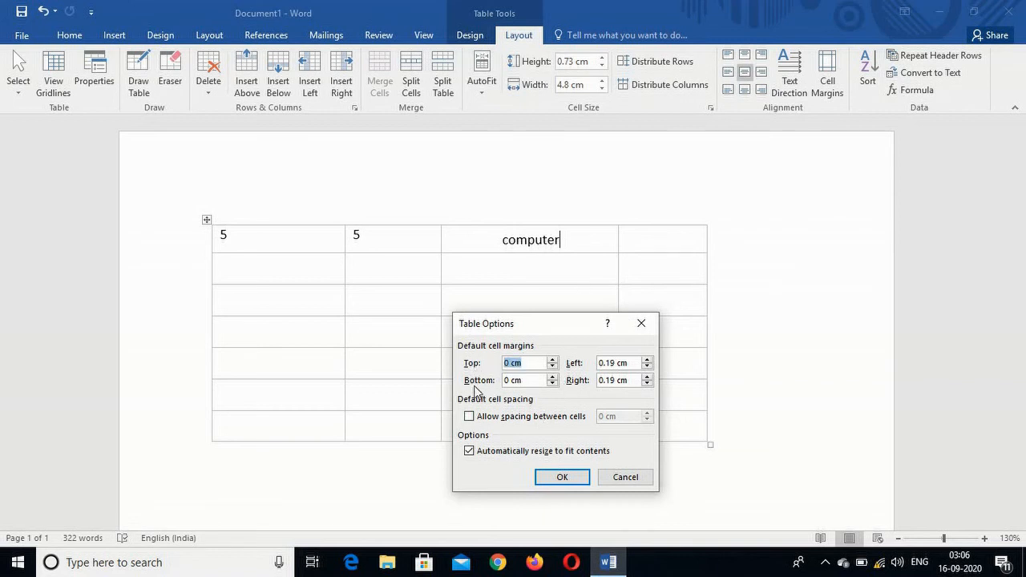
left_click(552, 360)
left_click(552, 360)
left_click(552, 360)
left_click(552, 376)
left_click(552, 376)
left_click(552, 375)
left_click(552, 376)
left_click(564, 477)
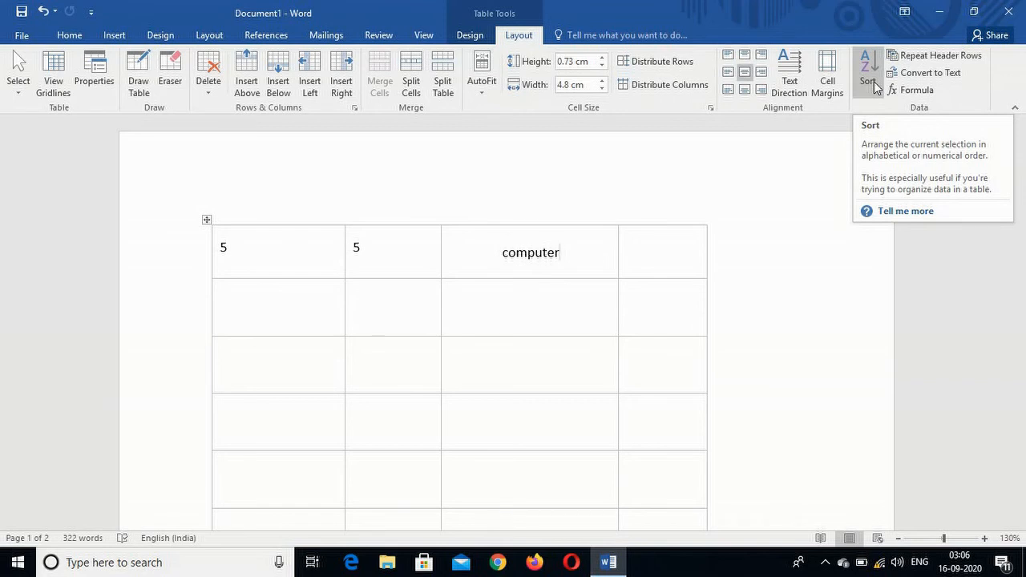
Step: Clear the top row's second and third cells and reduce that row's height to 0.13 cm
key("ctrl+z")
left_click_drag(554, 266, 555, 246)
left_click(372, 250)
key("BackSpace")
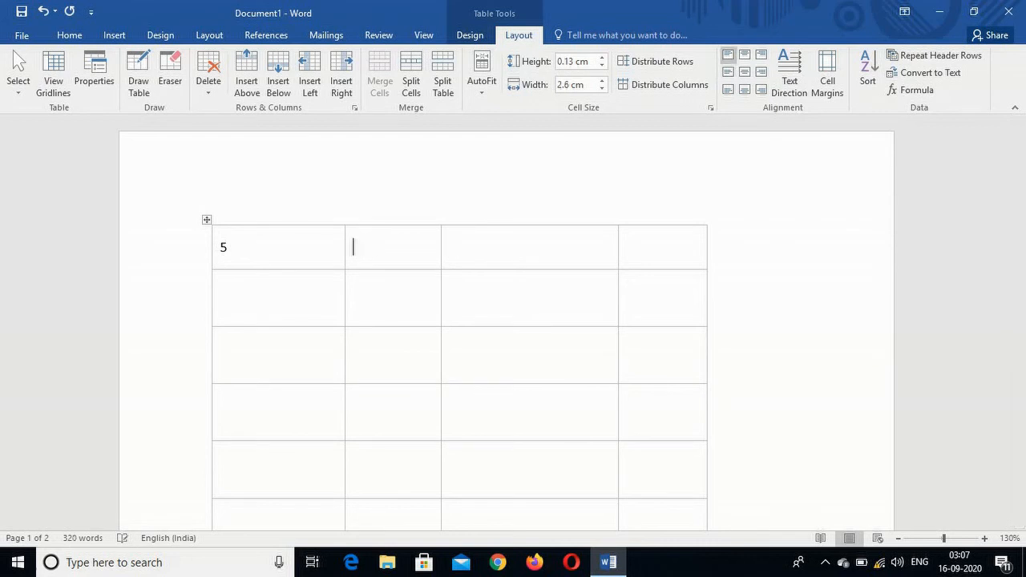
Step: Fill the top row's first three cells with the headings a, b and c
left_click(256, 251)
key("BackSpace")
type("a")
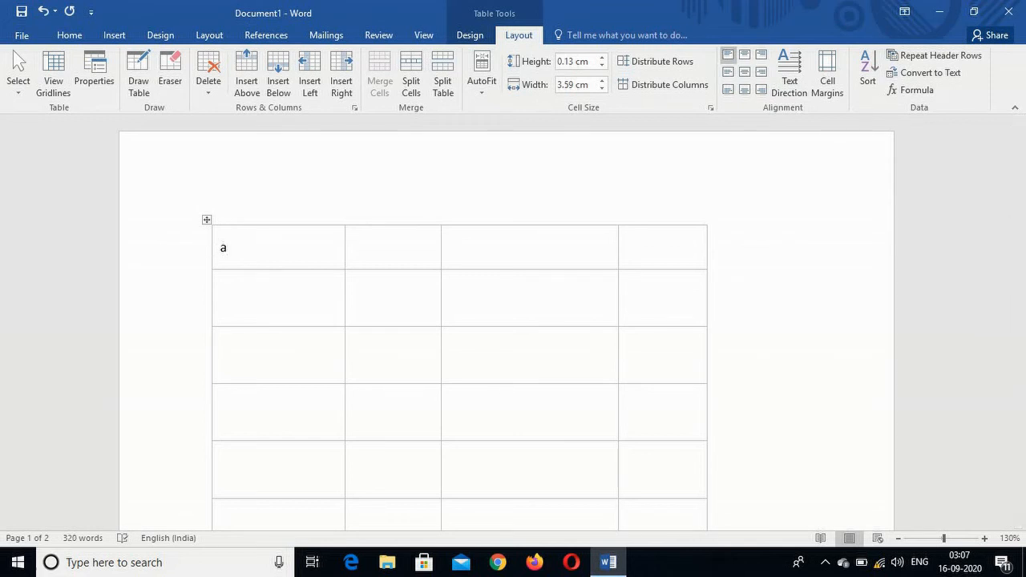
key("Tab")
type("b")
key("Tab")
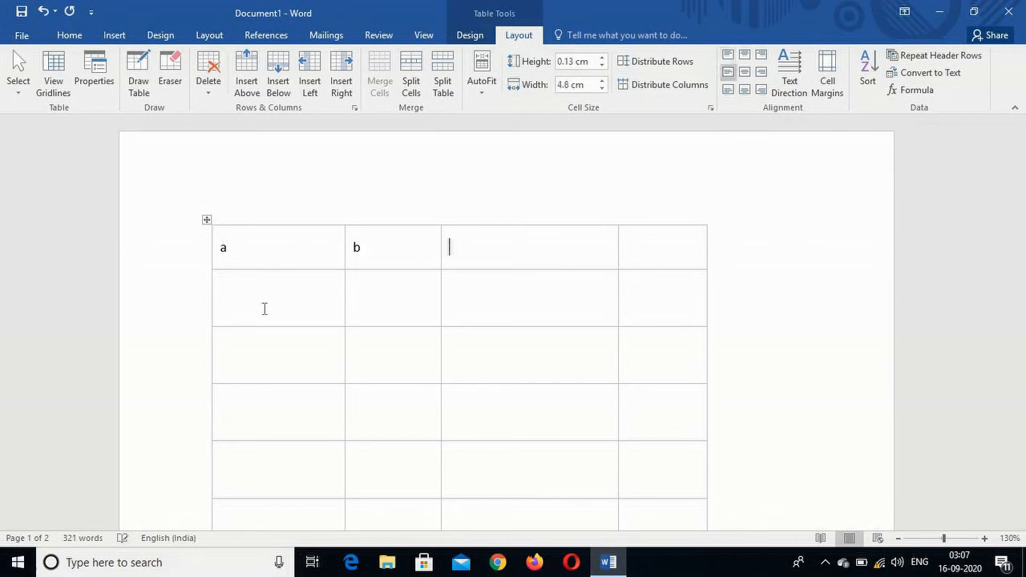
type("c")
key("Tab")
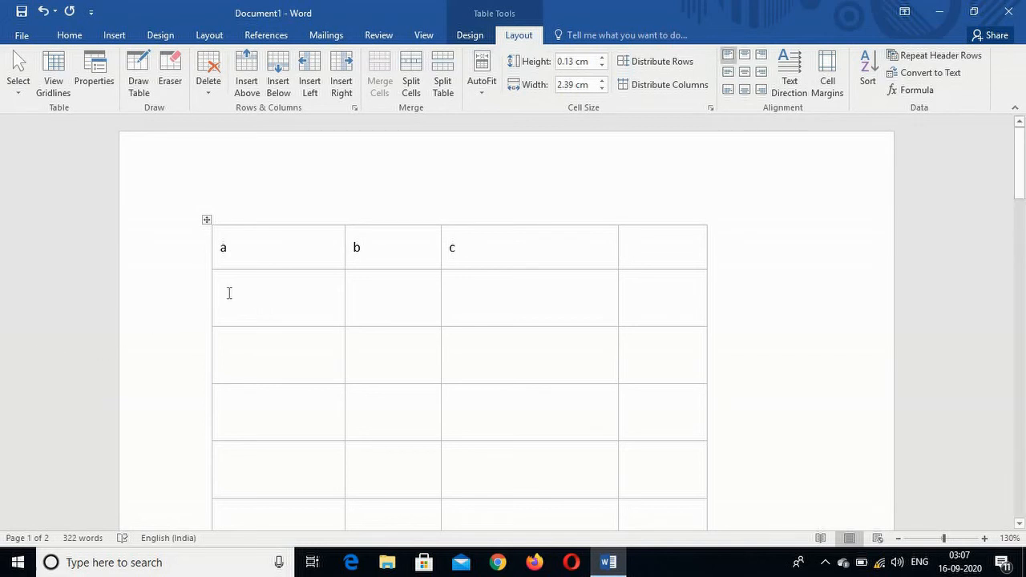
Step: Enter the numbers 1, 5, 4, 2, 3 and 6 down the first column below the heading a
left_click(228, 293)
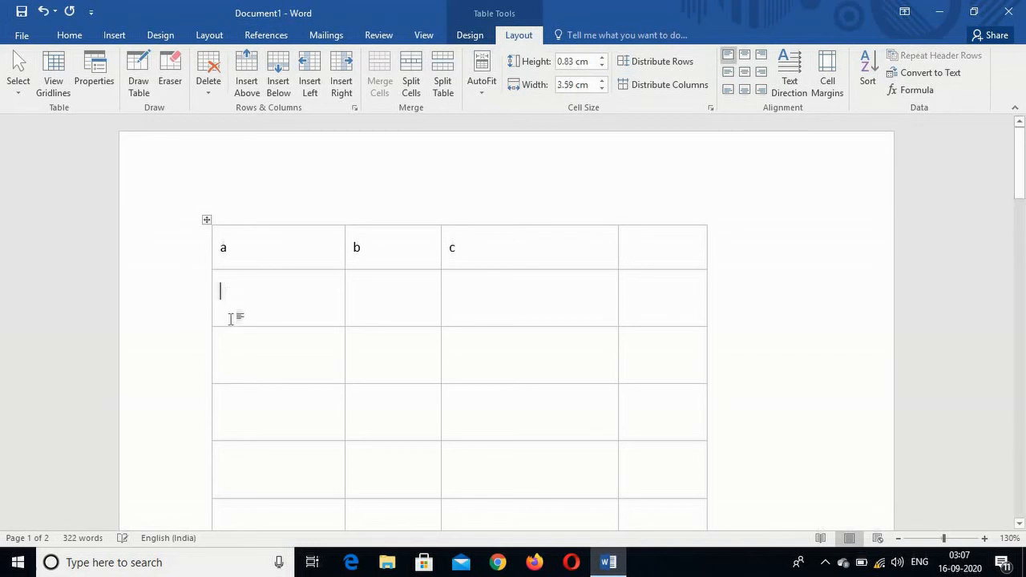
type("1")
left_click(243, 380)
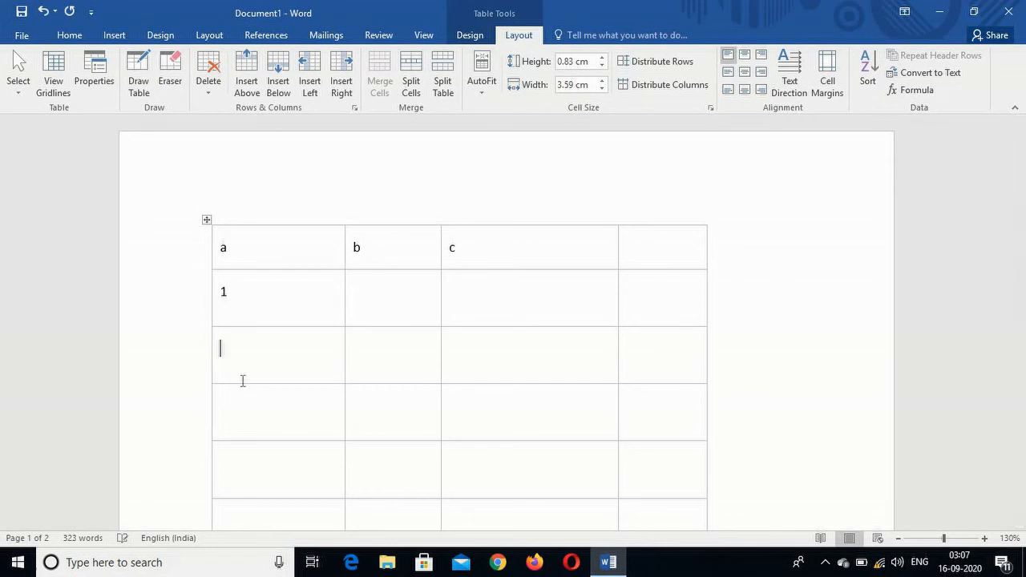
type("5")
key("Down")
key("Down")
type("2")
key("Down")
type("3")
key("Down")
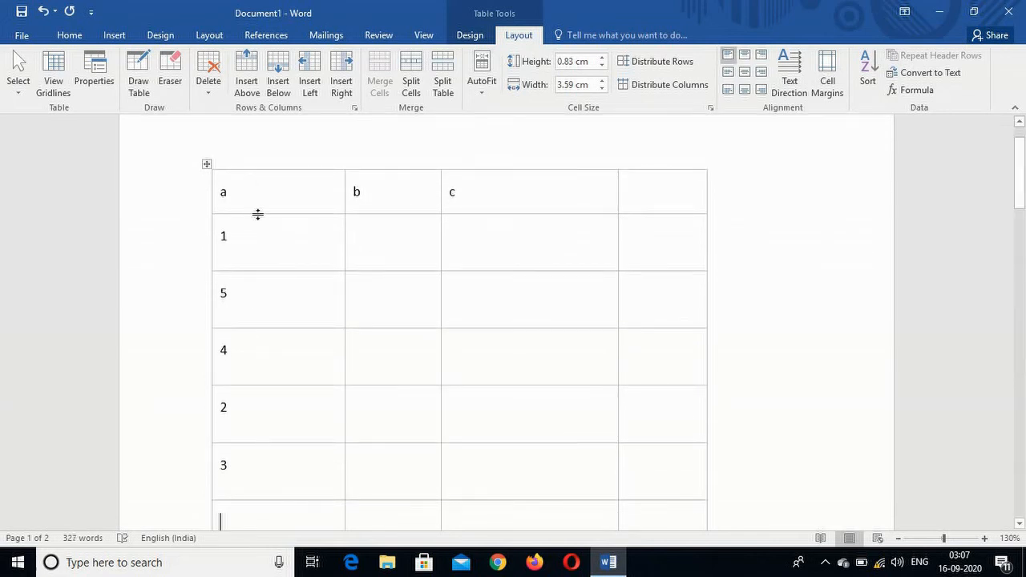
scroll(265, 392, "down", 1)
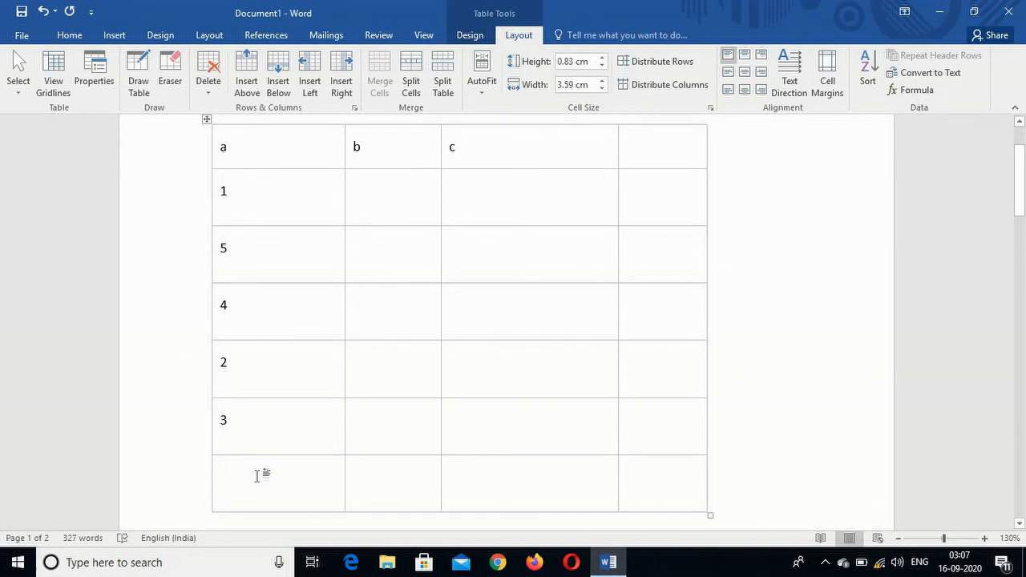
type("6")
Step: Sort the table by column a as numbers in ascending order, keeping the first row as the header row
scroll(259, 435, "up", 2)
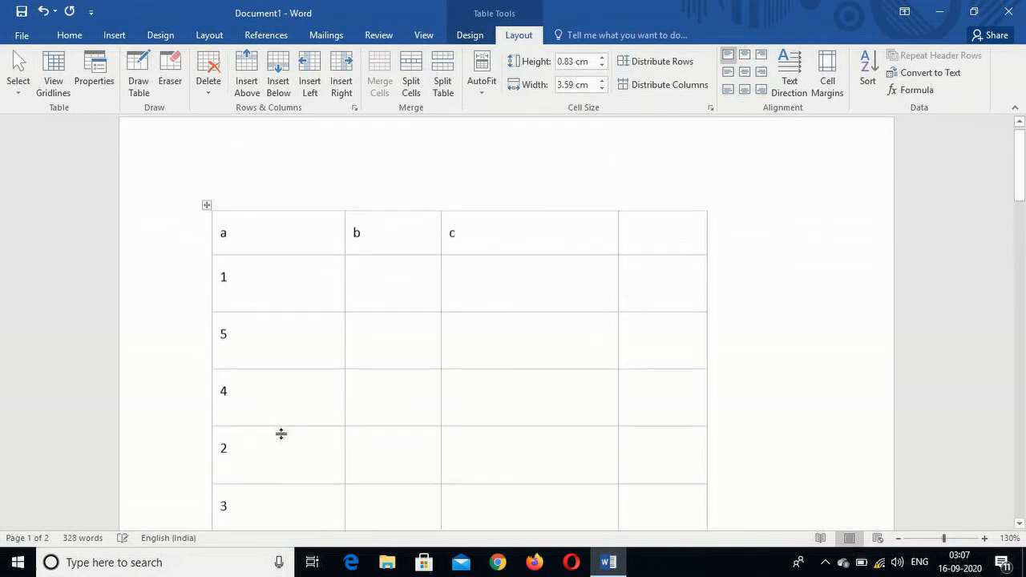
scroll(516, 349, "down", 1)
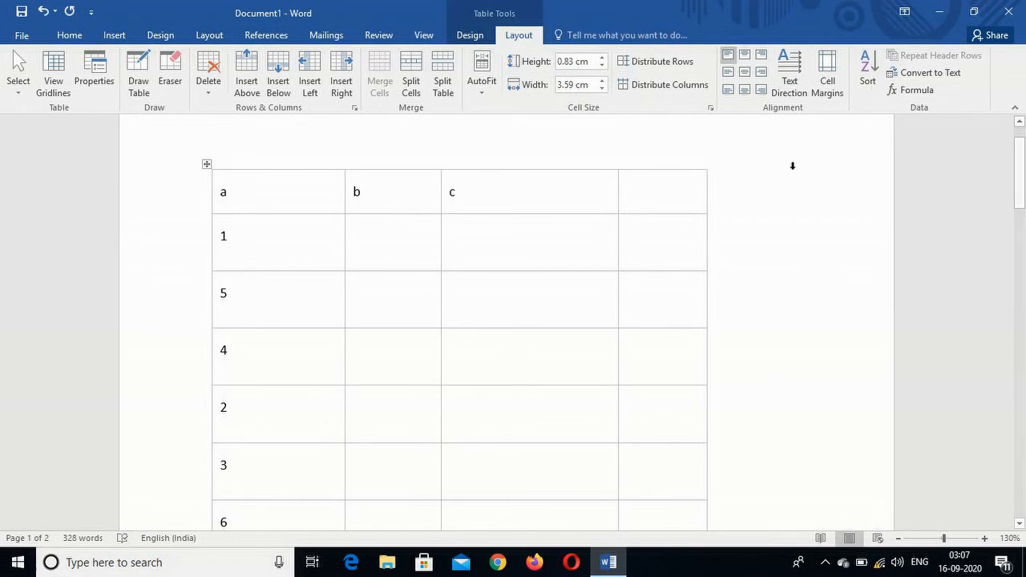
scroll(393, 305, "down", 2)
scroll(393, 305, "down", 1)
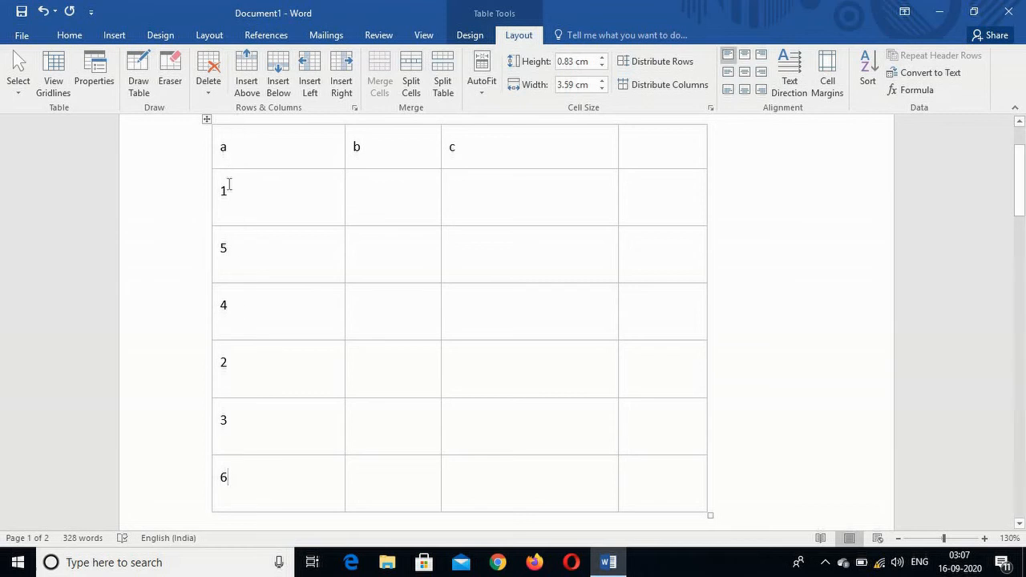
scroll(242, 442, "up", 2)
scroll(240, 444, "down", 2)
scroll(240, 444, "up", 1)
scroll(243, 444, "down", 1)
left_click(873, 63)
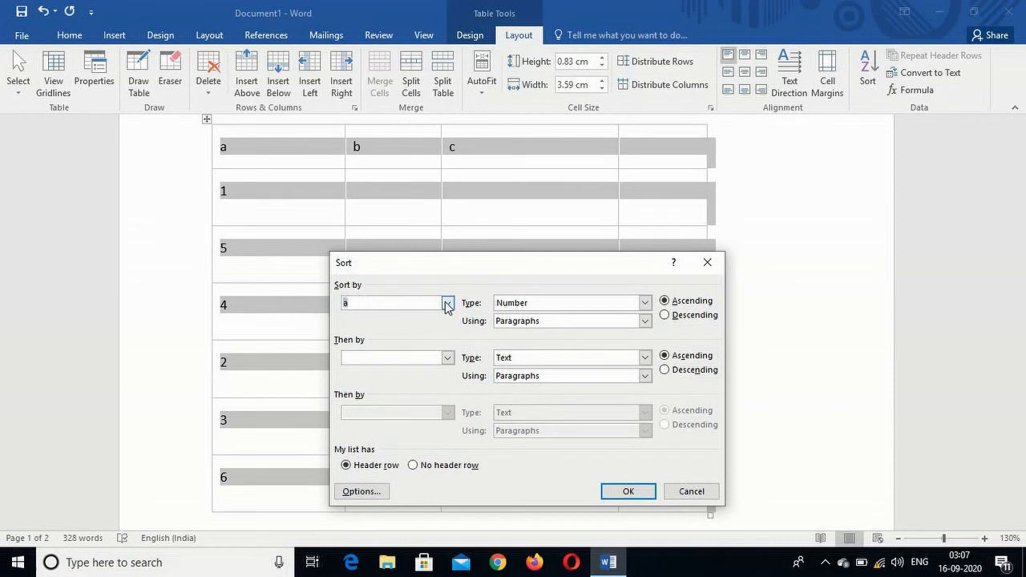
left_click(447, 304)
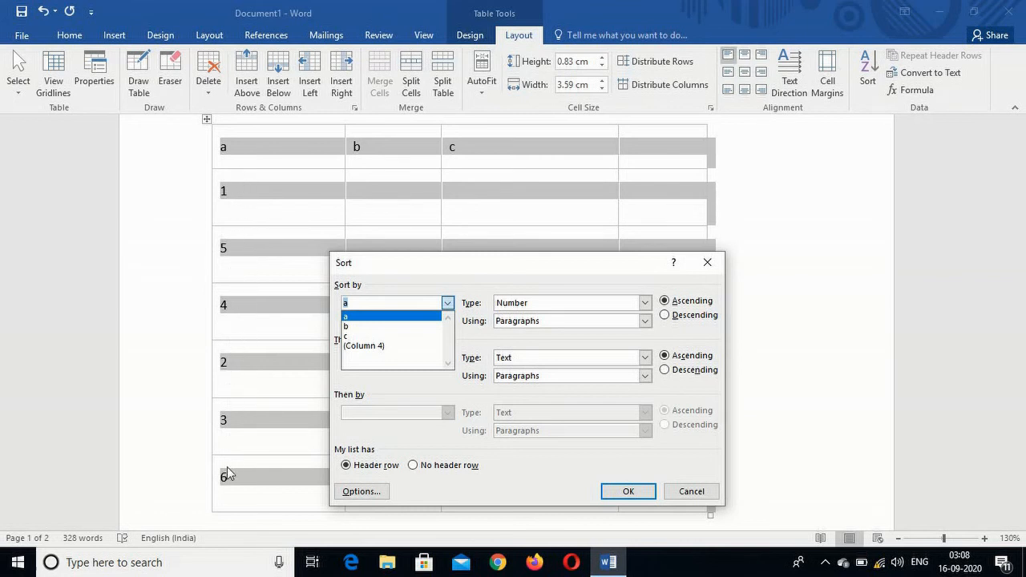
left_click(366, 318)
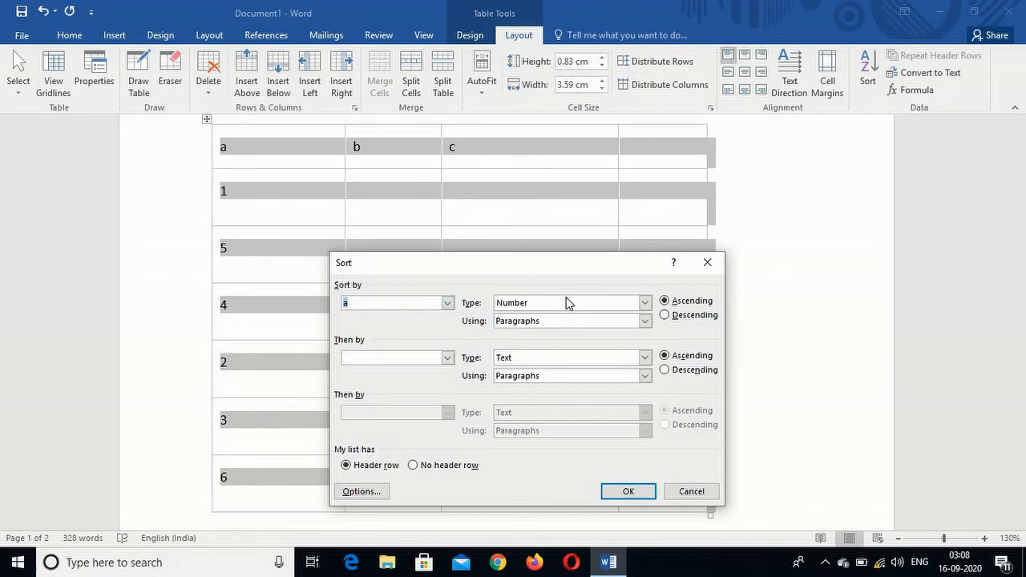
left_click(663, 302)
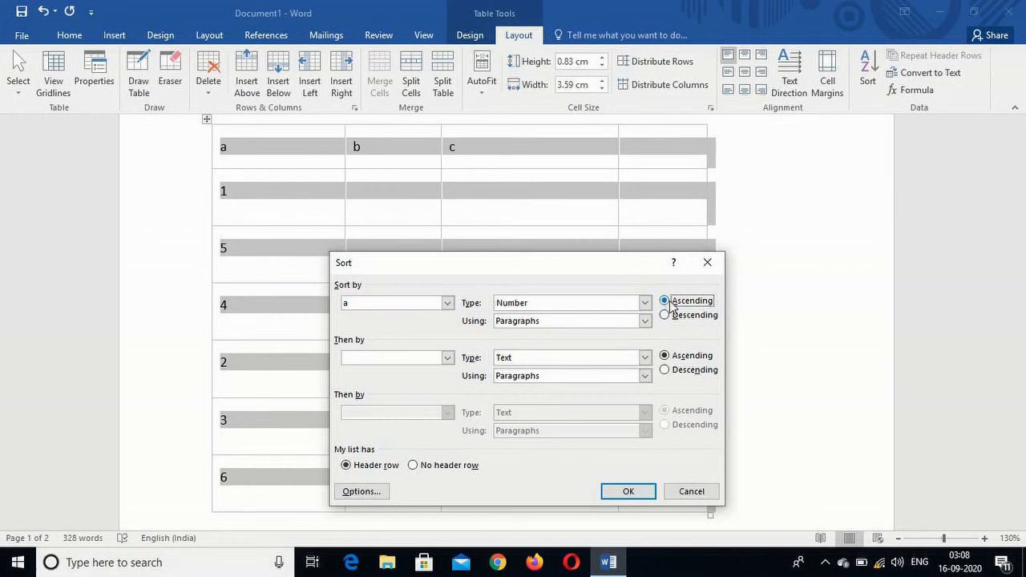
left_click(633, 495)
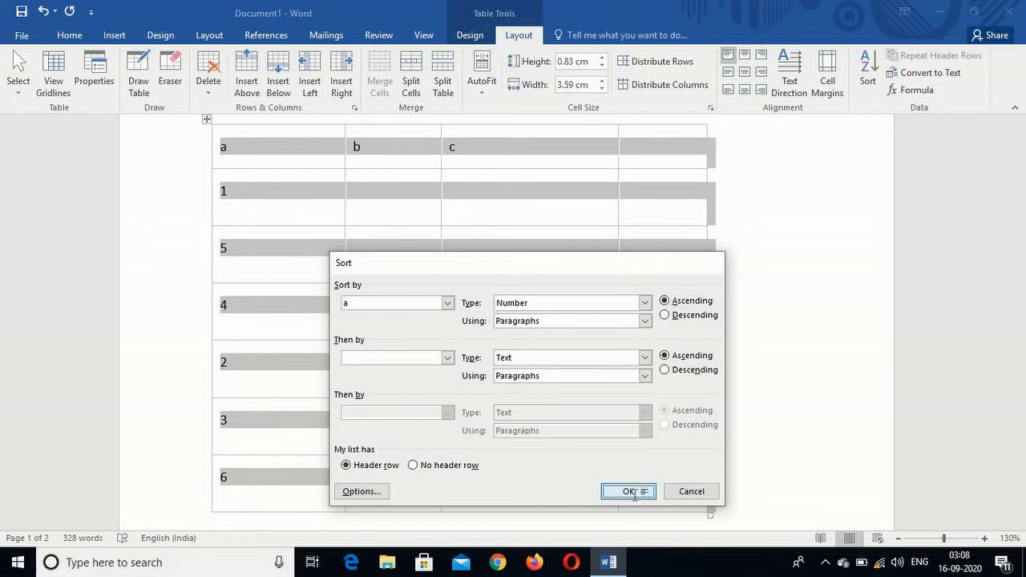
left_click(796, 320)
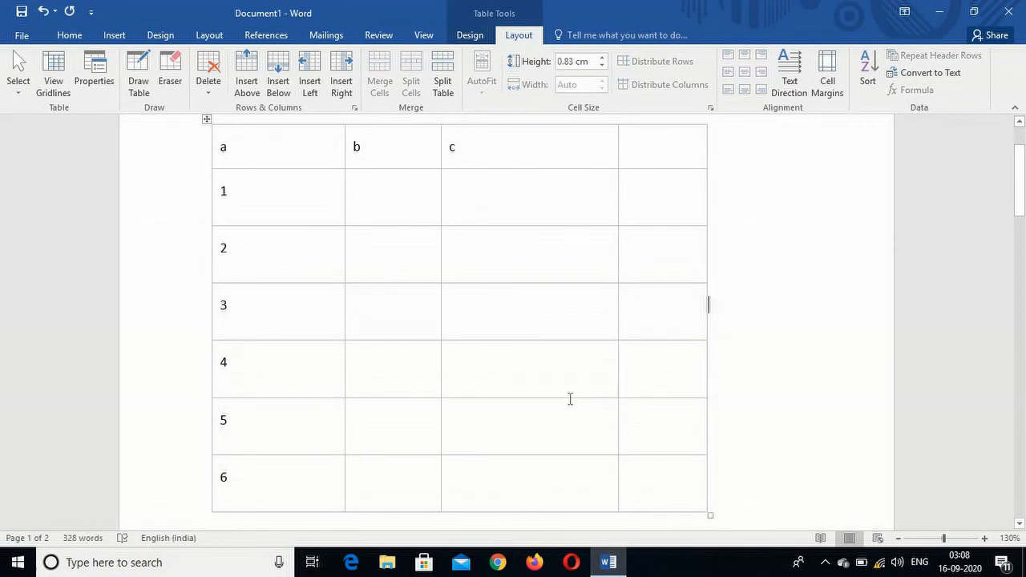
Step: Sort the table rows by the numbers in column a in descending order
scroll(335, 380, "up", 2)
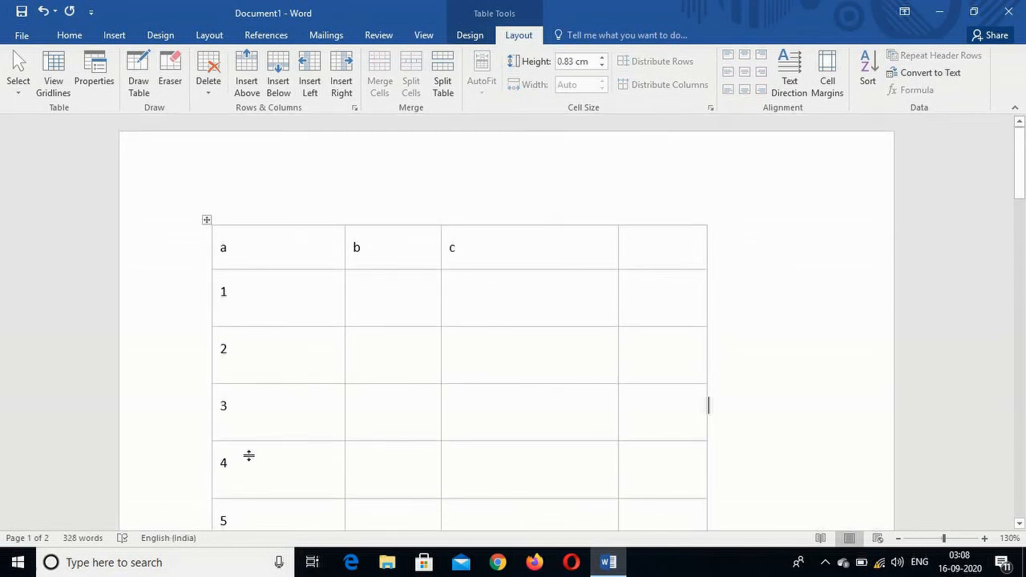
scroll(260, 432, "down", 2)
scroll(235, 490, "down", 2)
scroll(280, 369, "up", 4)
scroll(284, 318, "down", 1)
scroll(276, 305, "down", 1)
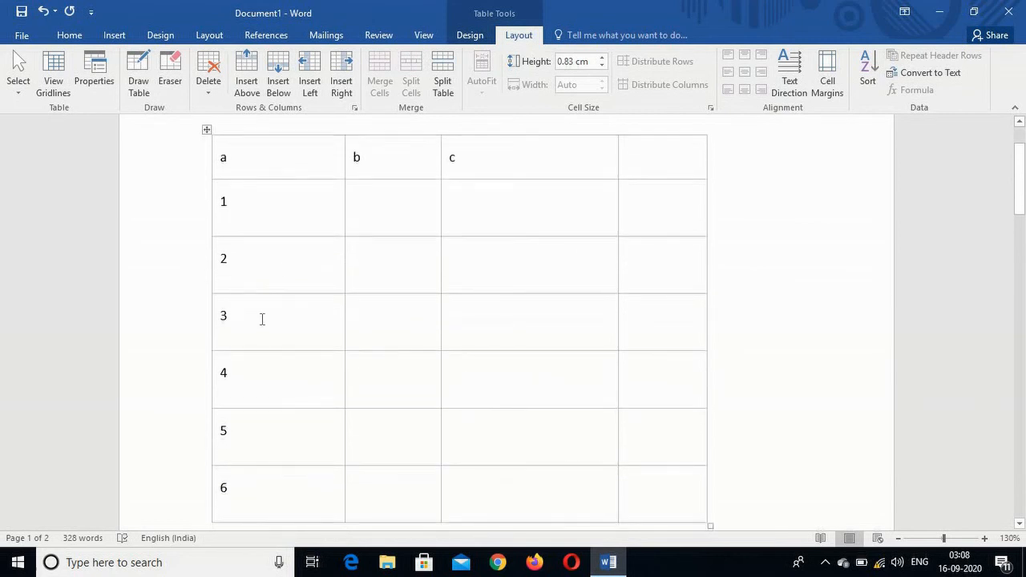
left_click(260, 319)
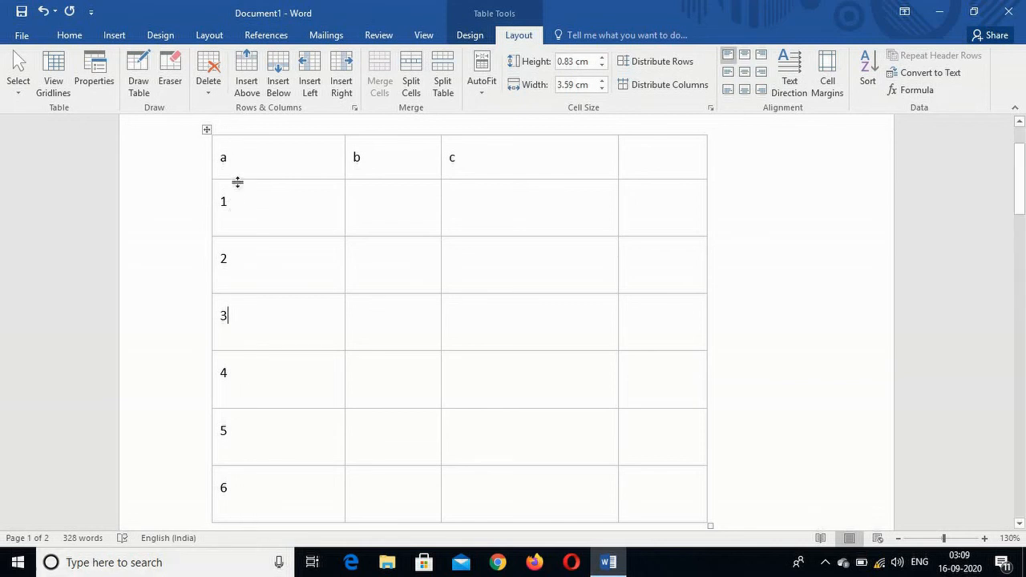
left_click(868, 76)
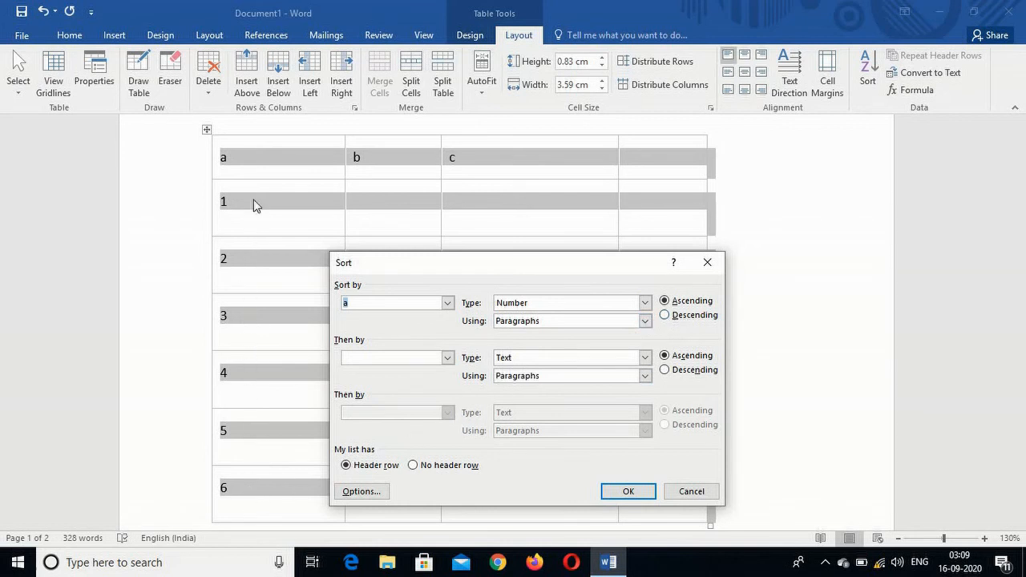
left_click(664, 315)
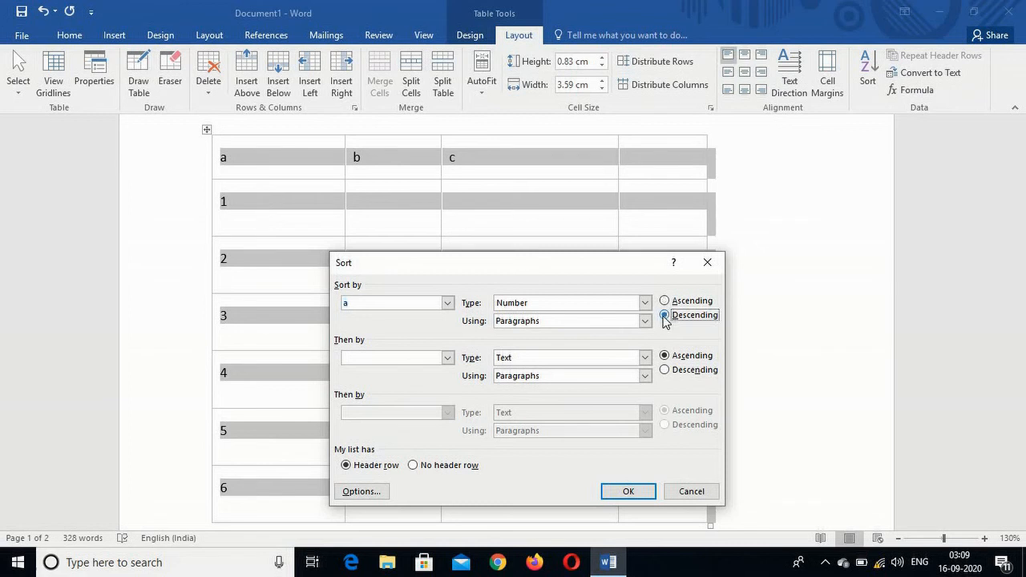
left_click(629, 492)
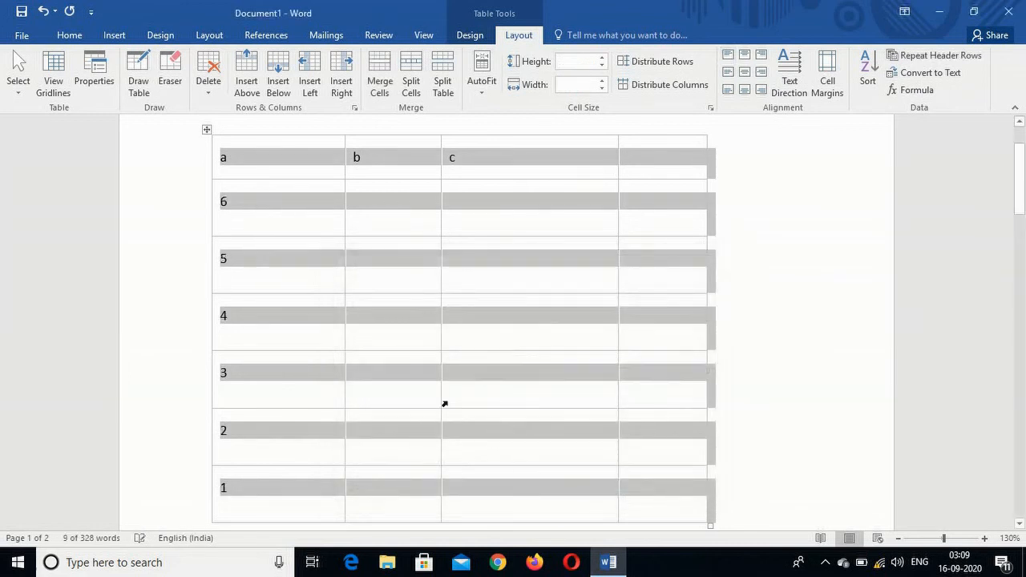
left_click(470, 334)
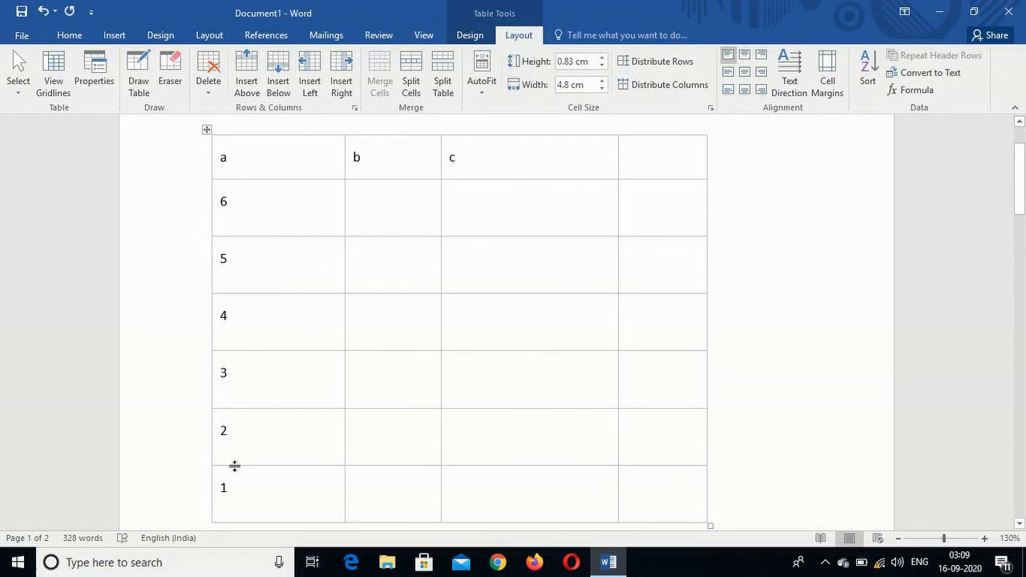
Step: Switch the sort on column a back to ascending order
scroll(361, 339, "up", 2)
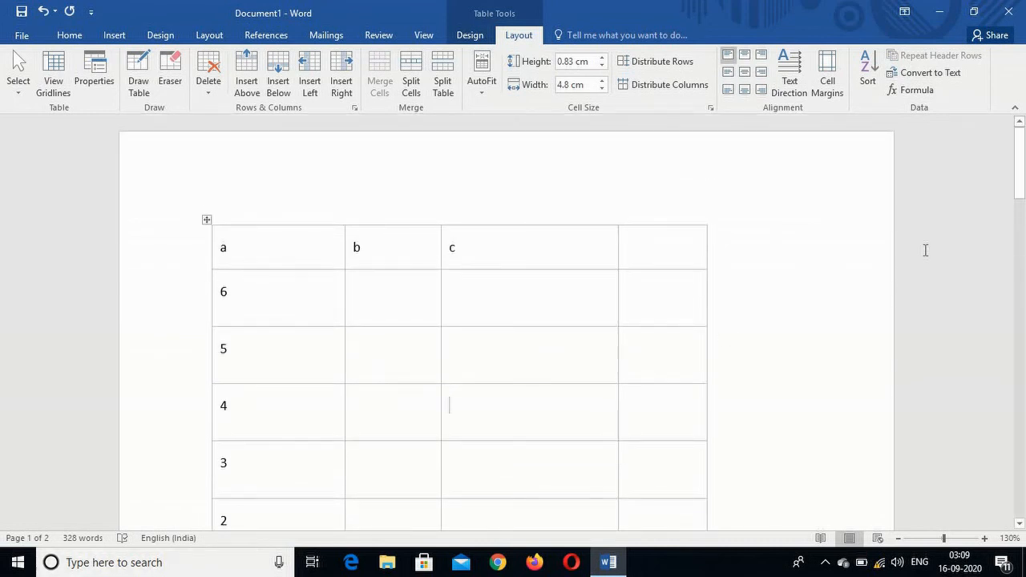
scroll(896, 221, "down", 1)
left_click(867, 73)
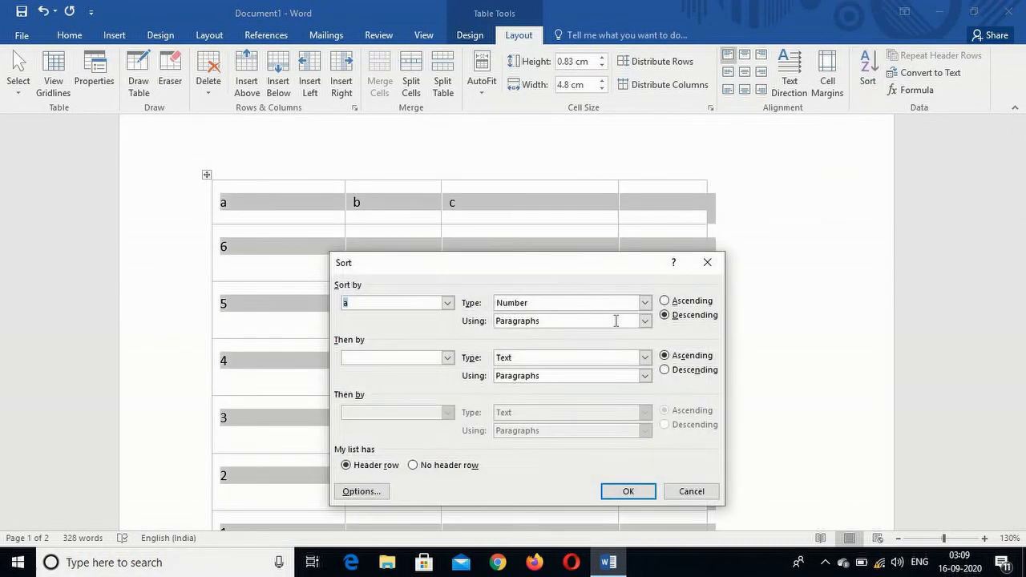
left_click(664, 300)
left_click(632, 489)
left_click(792, 247)
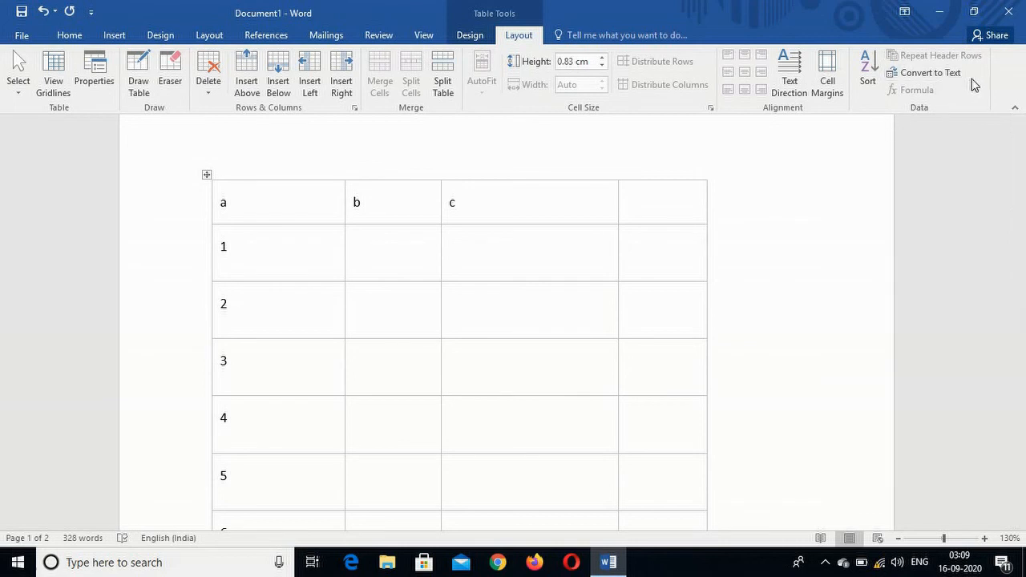
Step: Enter fhfg, hfhf and hfhf in column b for rows 1 to 3, and hfghfhfh, hfhfgh and fdgdfgdf in column c for rows 2 to 4
left_click(394, 258)
type("fhfg")
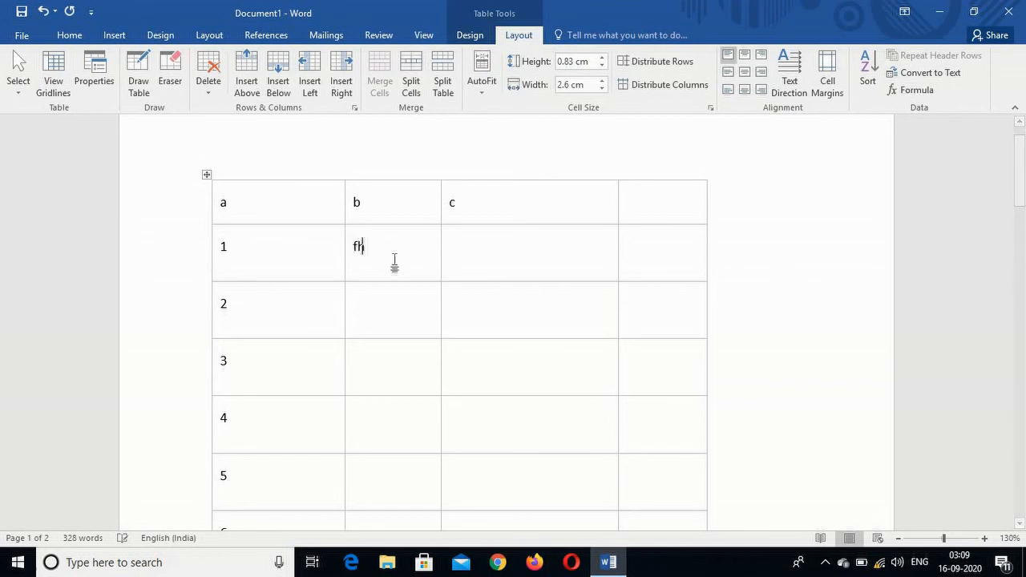
double_click(393, 308)
type("hfhf")
left_click(526, 305)
type("hfghfhfh")
left_click(510, 371)
type("hfhfgh")
left_click(408, 353)
type("hfhf")
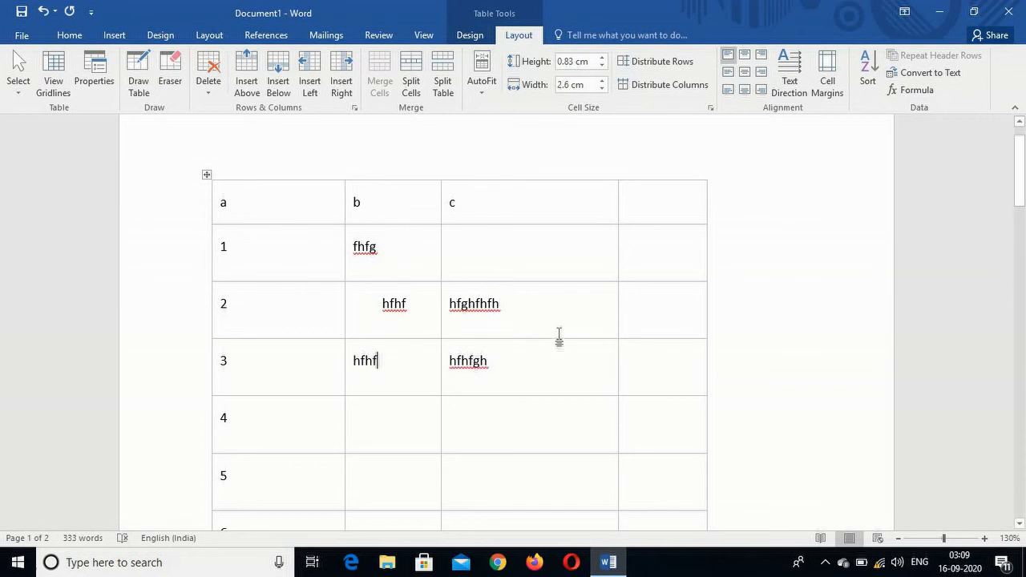
left_click(511, 419)
type("fdgdfgdf")
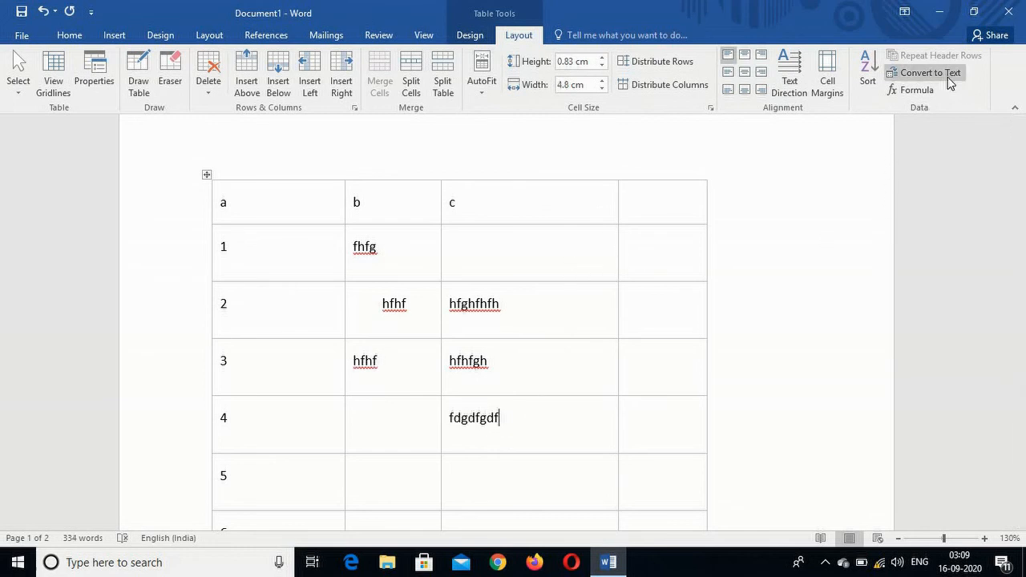
Step: Convert the table to text with tabs as the separator and clear the selection
left_click(935, 71)
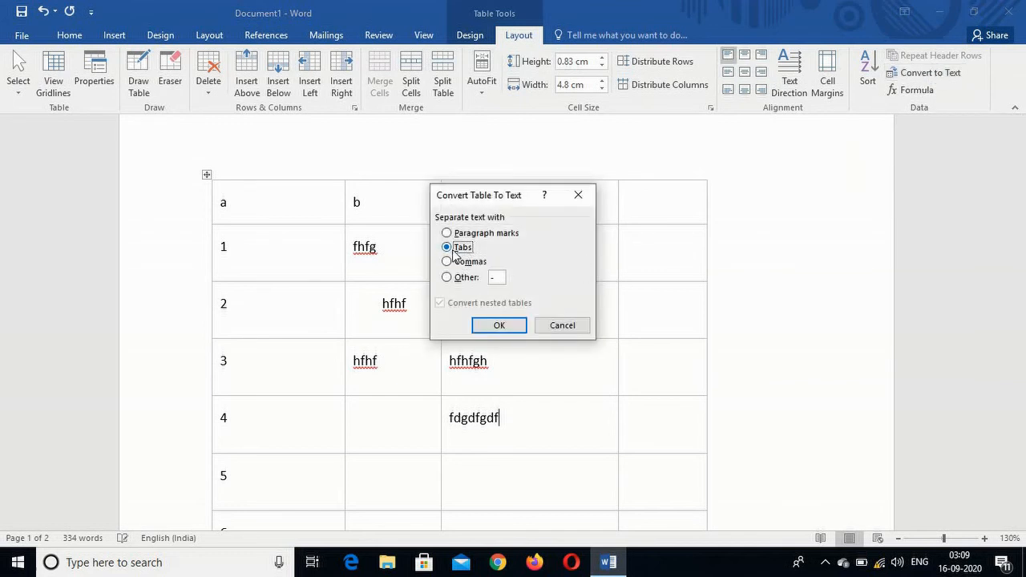
left_click(494, 326)
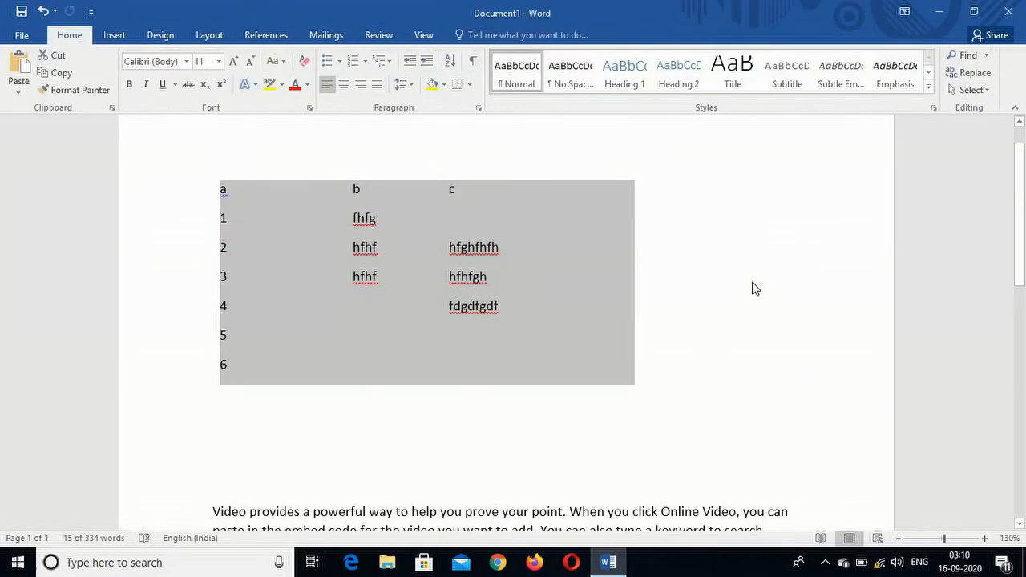
left_click(752, 282)
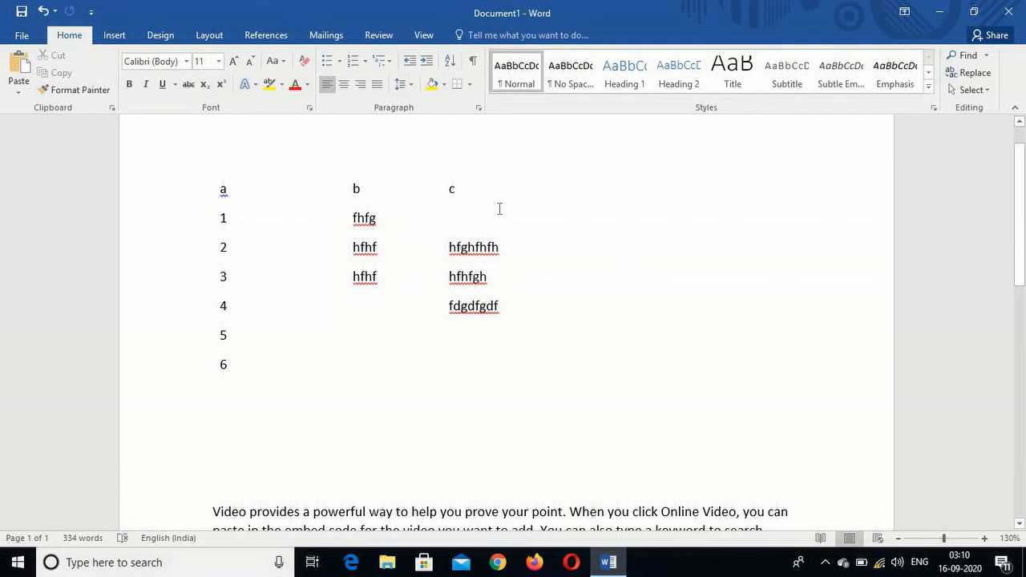
Step: Undo the tab conversion and the earlier edits back to the table with 5, 5 and computer in its first row
key("ctrl+z")
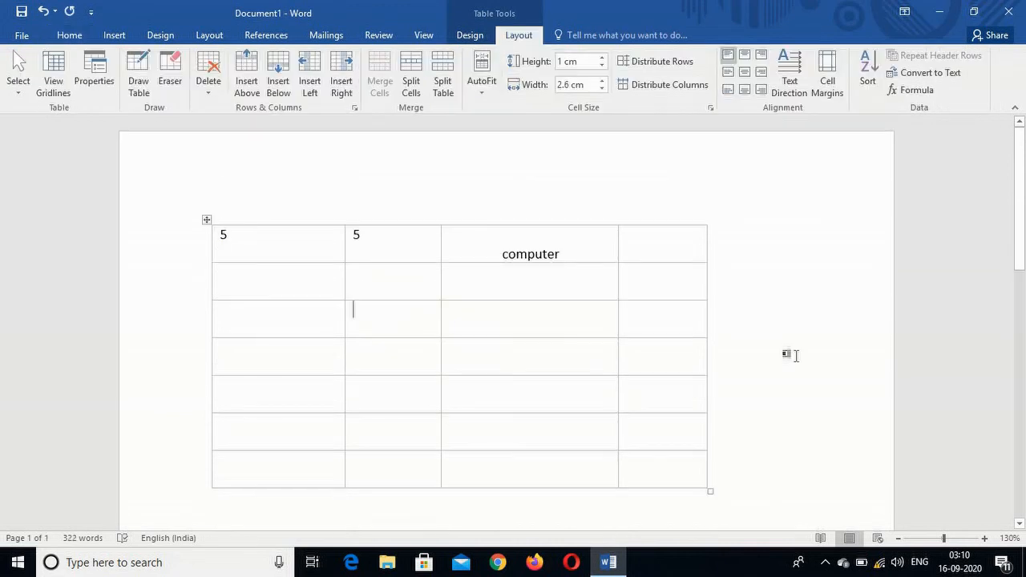
Step: Fill the second column's third row with fghfhf and the cell below with separate lines Fghfghf, Fhfgff, Hfgfg, Hf, F, Hfg, Hfg, Hf, f
scroll(792, 353, "down", 1)
scroll(804, 332, "up", 1)
type("fghfghf")
left_click(400, 361)
type("fghfghf")
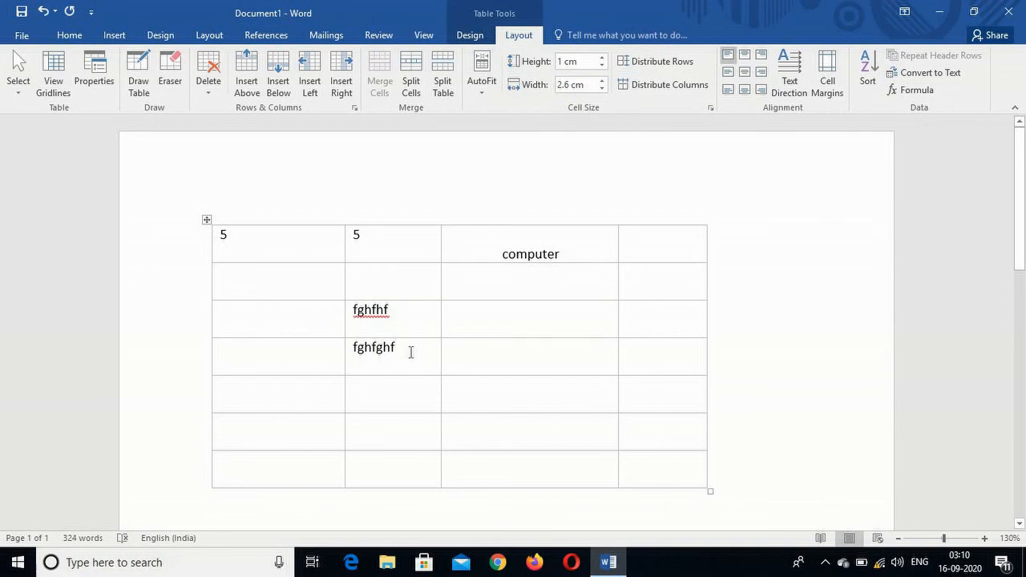
key("Return")
type("fhfgff")
key("Return")
type("hfgfg")
key("Return")
type("hf f hfg hfg hf  f")
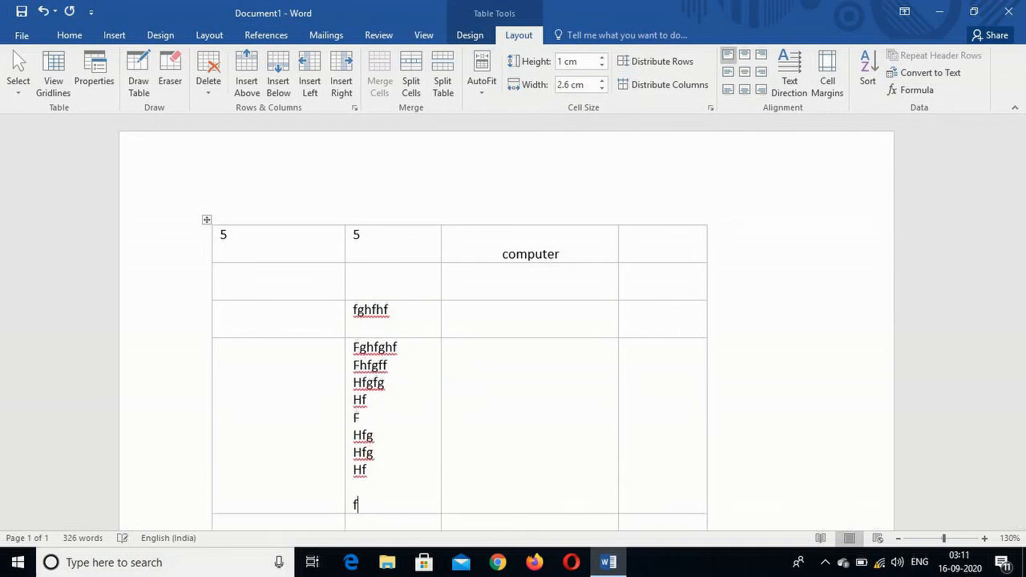
Step: Convert the table to text with paragraph marks as the separator
scroll(679, 306, "down", 2)
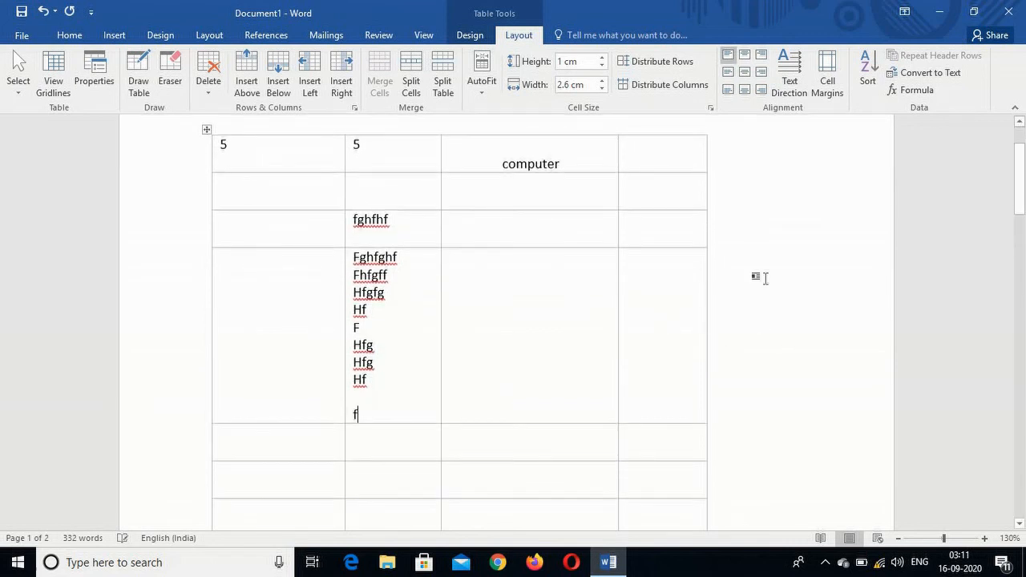
left_click(934, 71)
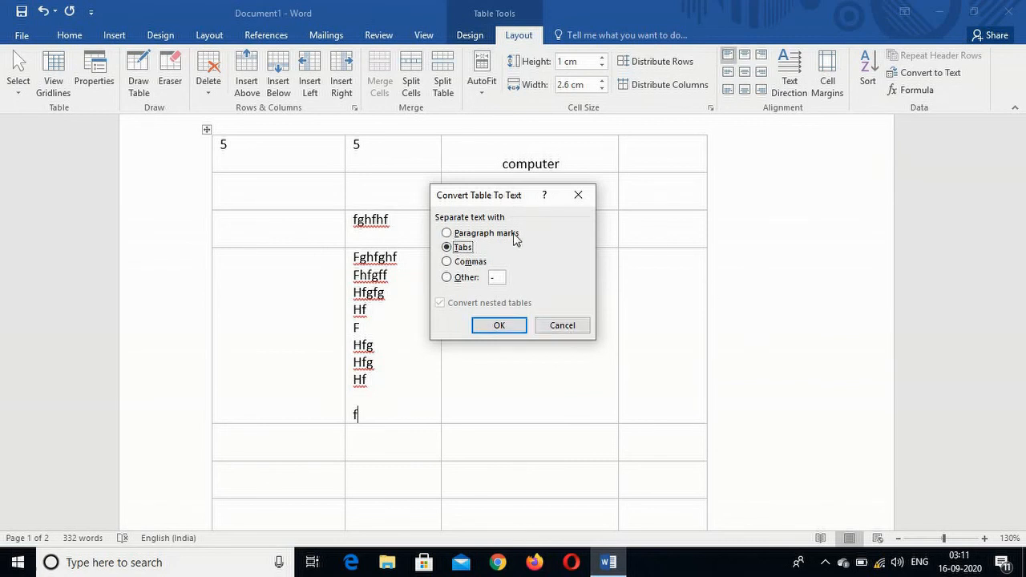
left_click(447, 233)
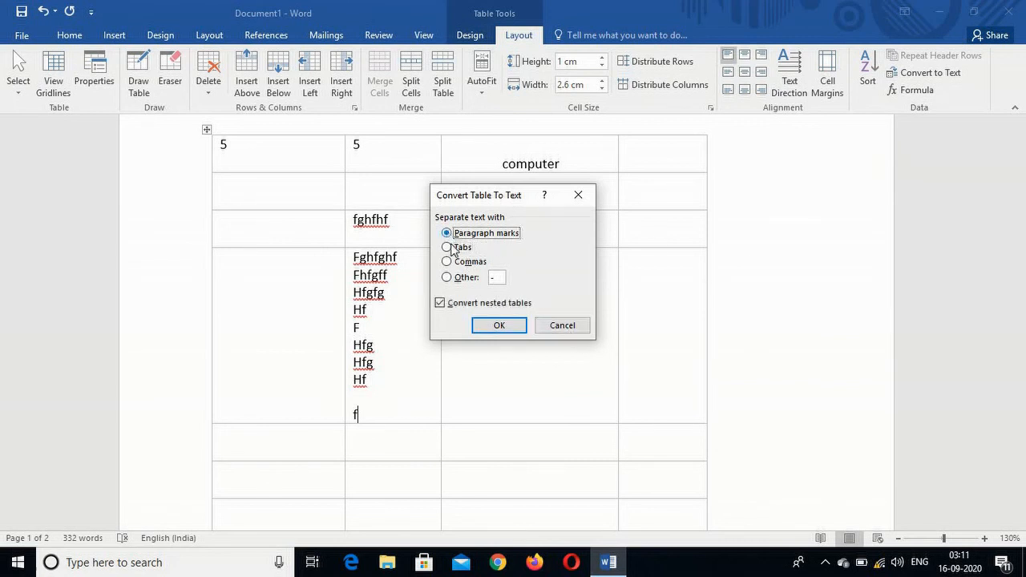
left_click(497, 327)
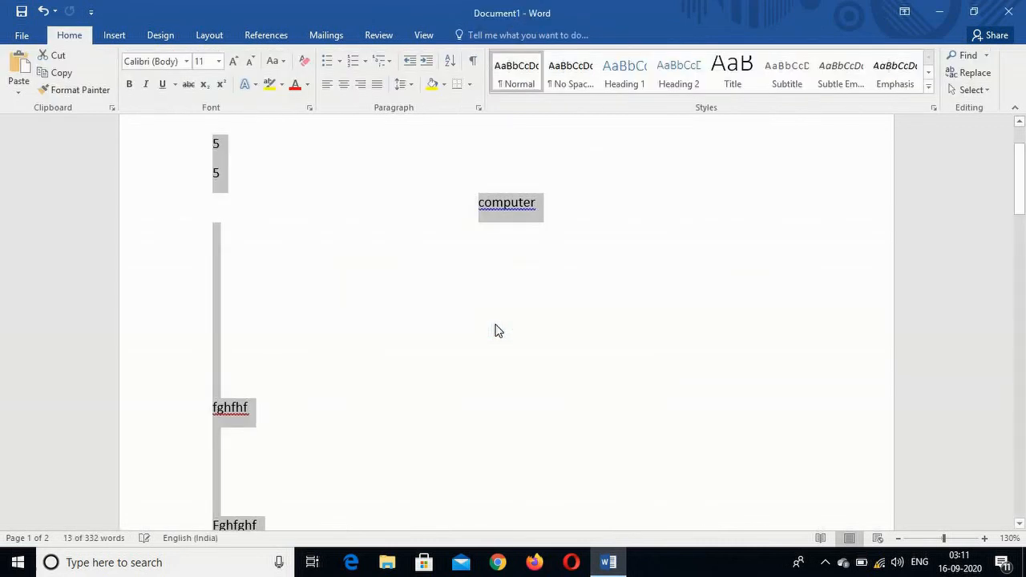
Step: Examine how the former cell contents are laid out as separate paragraphs throughout the converted text
scroll(497, 331, "up", 2)
scroll(497, 330, "down", 10)
scroll(497, 331, "down", 1)
scroll(496, 327, "up", 2)
left_click(496, 324)
scroll(497, 325, "up", 3)
scroll(496, 324, "up", 4)
scroll(496, 324, "down", 6)
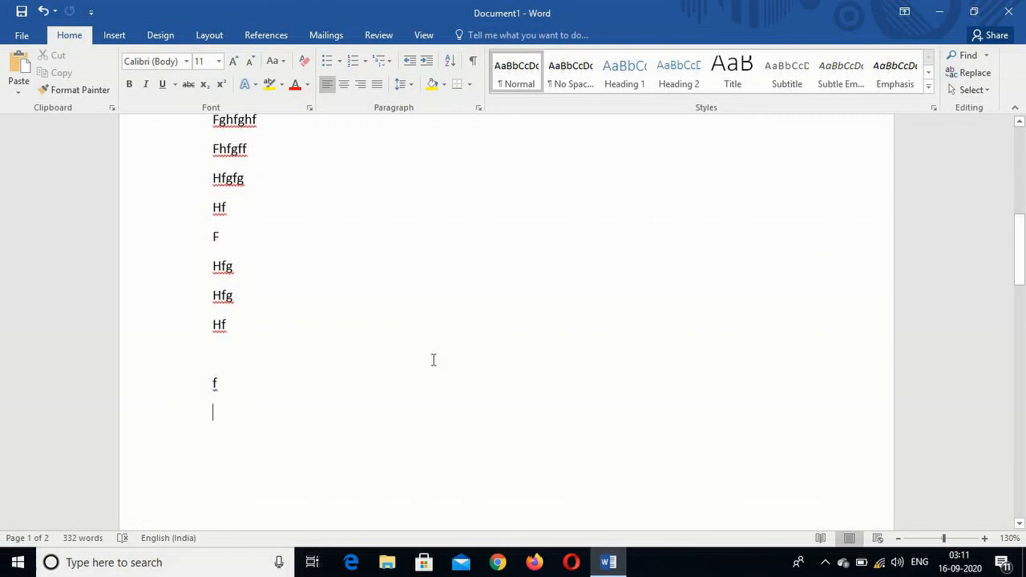
Step: Undo the paragraph-mark conversion, the added cell text and the earlier row height and alignment changes
key("ctrl+z")
key("ctrl+z")
key("ctrl+z")
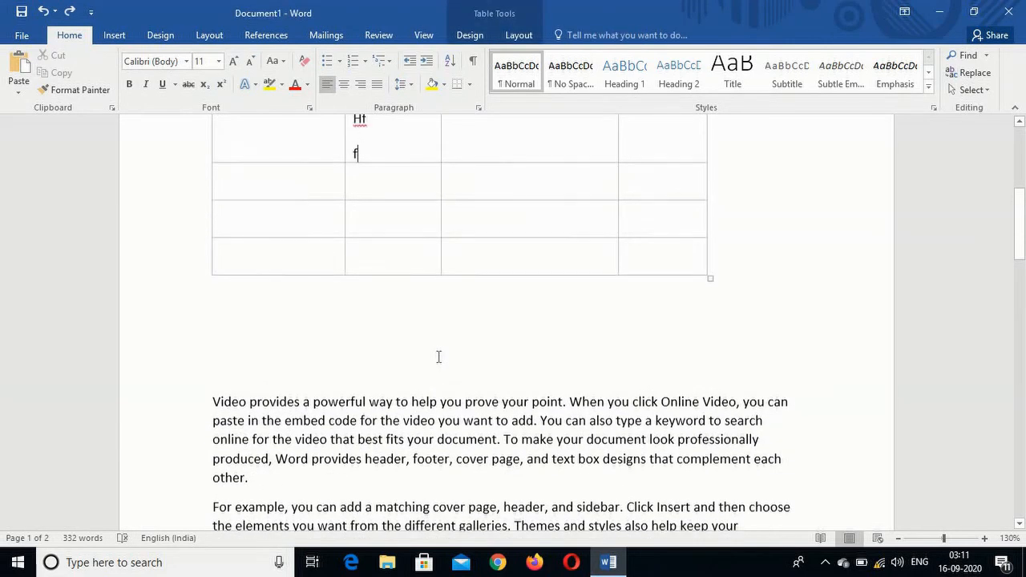
key("ctrl+z")
key("ctrl+z")
key("ctrl+z")
key("ctrl+z")
left_click_drag(421, 299, 425, 246)
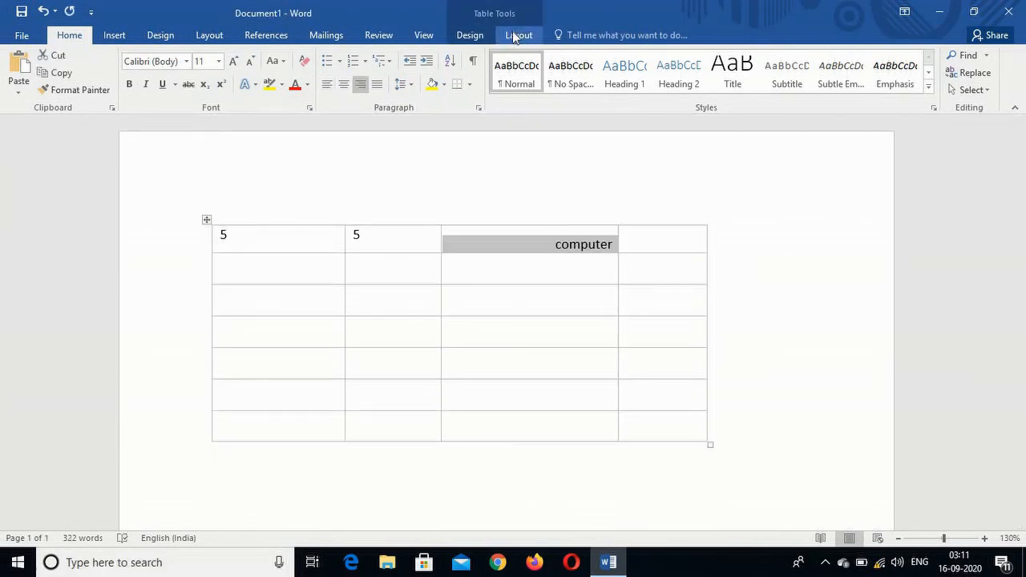
Step: Clear computer and both 5s from the table's first row, and distribute the columns evenly
left_click(515, 33)
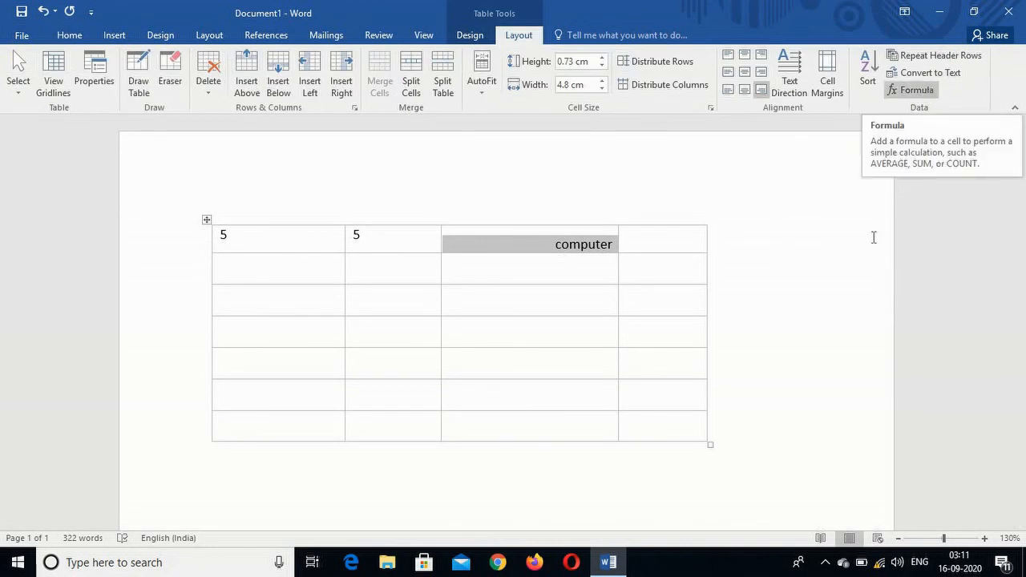
left_click(603, 243)
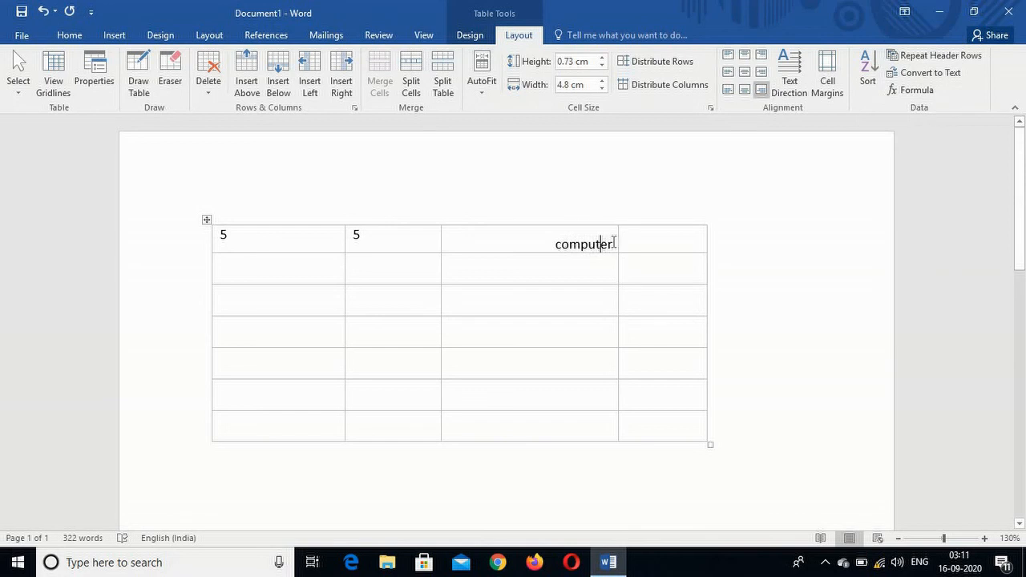
key("BackSpace")
key("BackSpace")
key("BackSpace")
key("BackSpace")
key("BackSpace")
key("BackSpace")
key("BackSpace")
key("BackSpace")
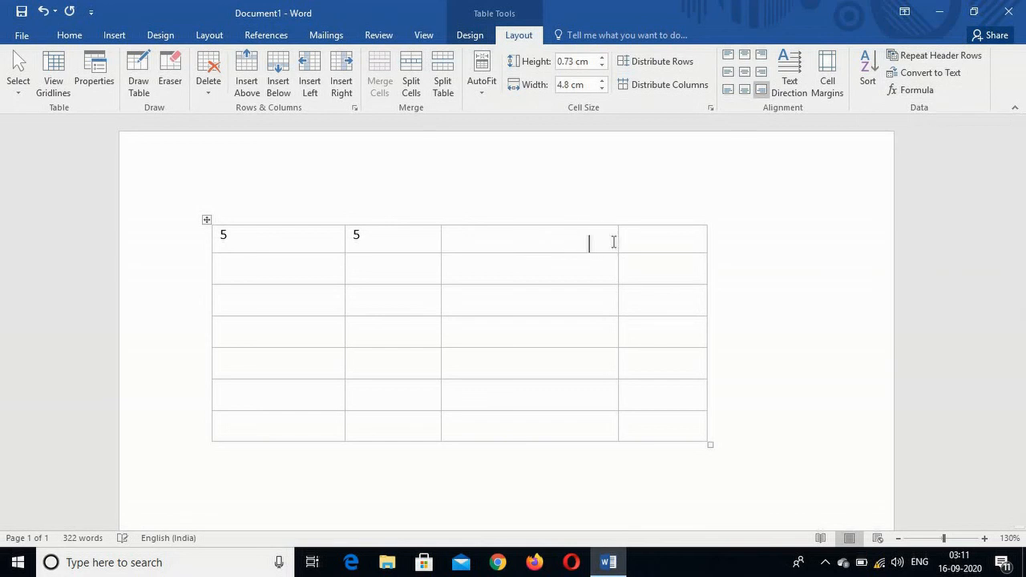
left_click(392, 240)
key("BackSpace")
left_click(273, 237)
key("BackSpace")
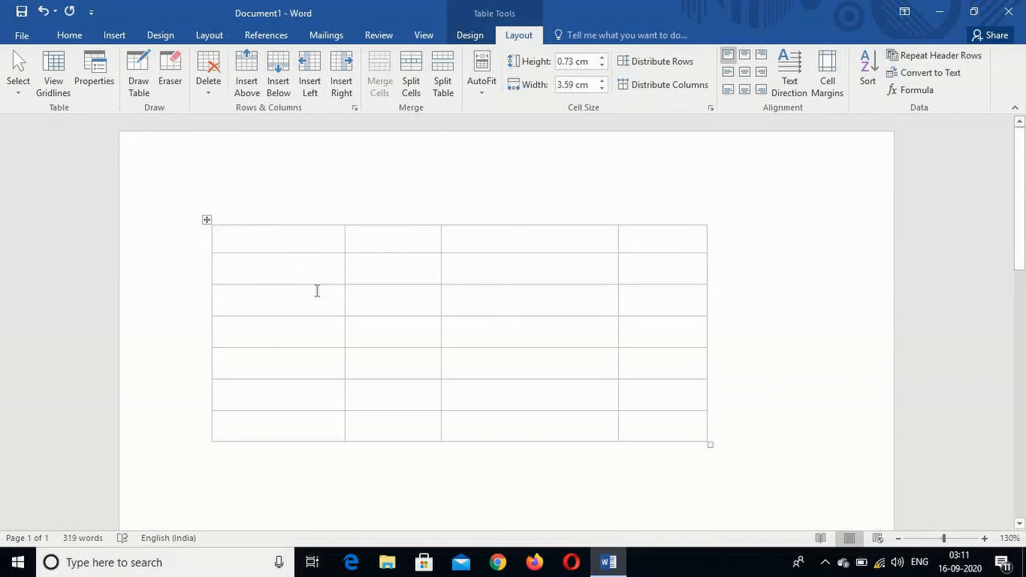
left_click(639, 85)
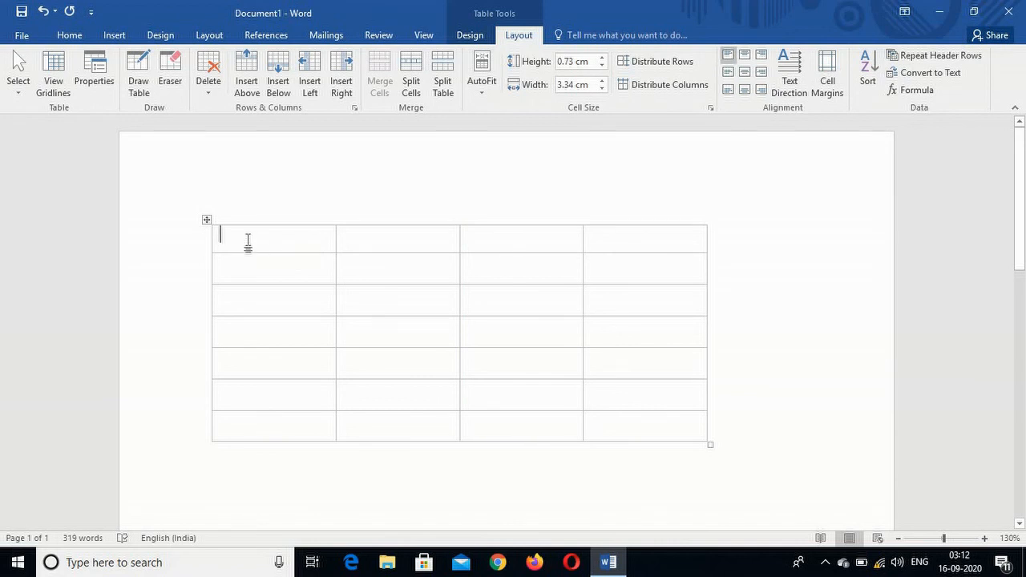
Step: Enter 25, 25 and 35 in the first three cells of the first row, and reduce the row height to 0.48 cm
type("25")
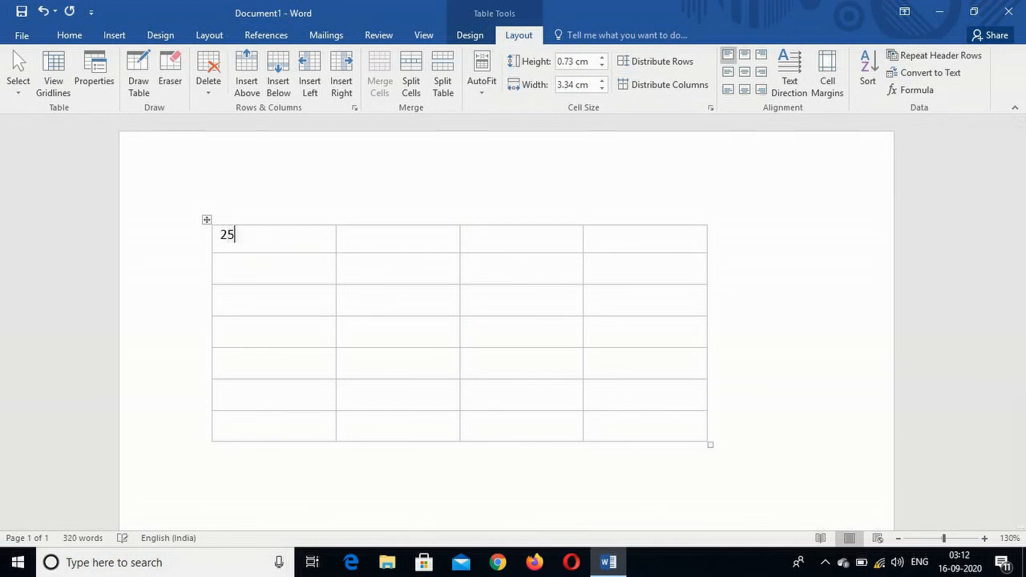
key("Tab")
type("25")
key("Tab")
type("35")
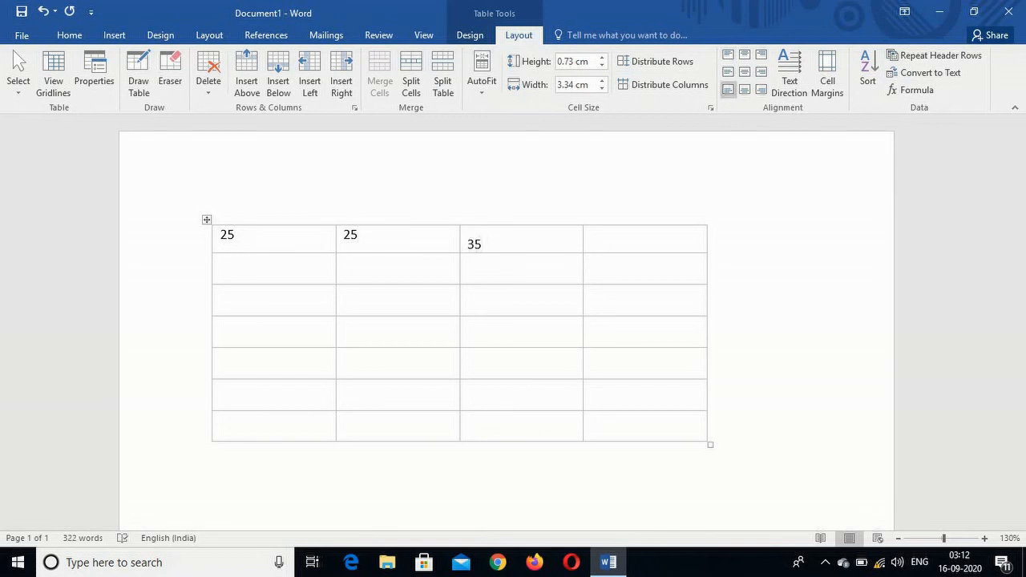
key("Tab")
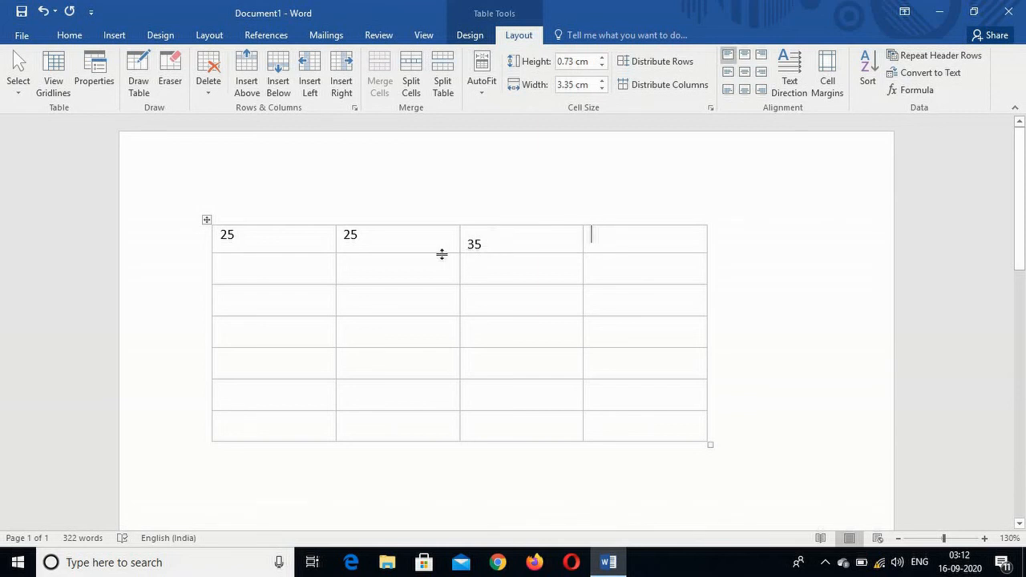
left_click_drag(442, 253, 445, 245)
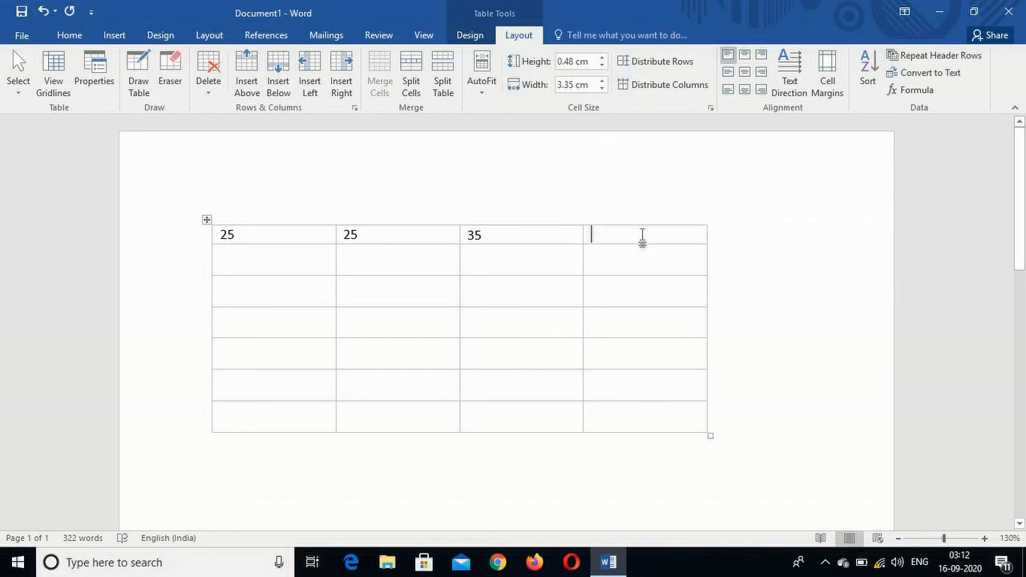
Step: Insert the formula =SUM(LEFT) in the fourth cell of the first row, browsing the available functions before accepting it
left_click(920, 90)
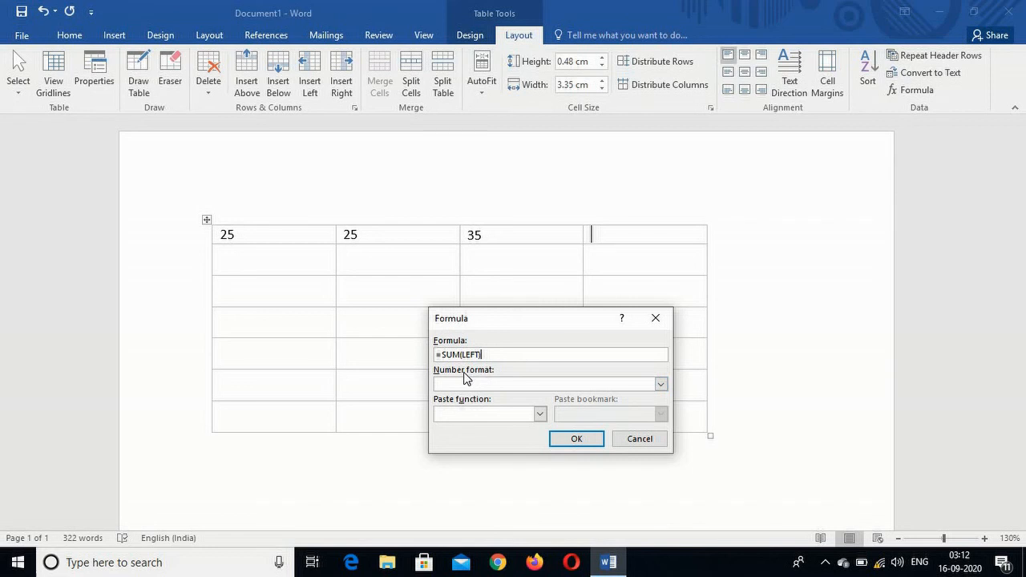
left_click(540, 415)
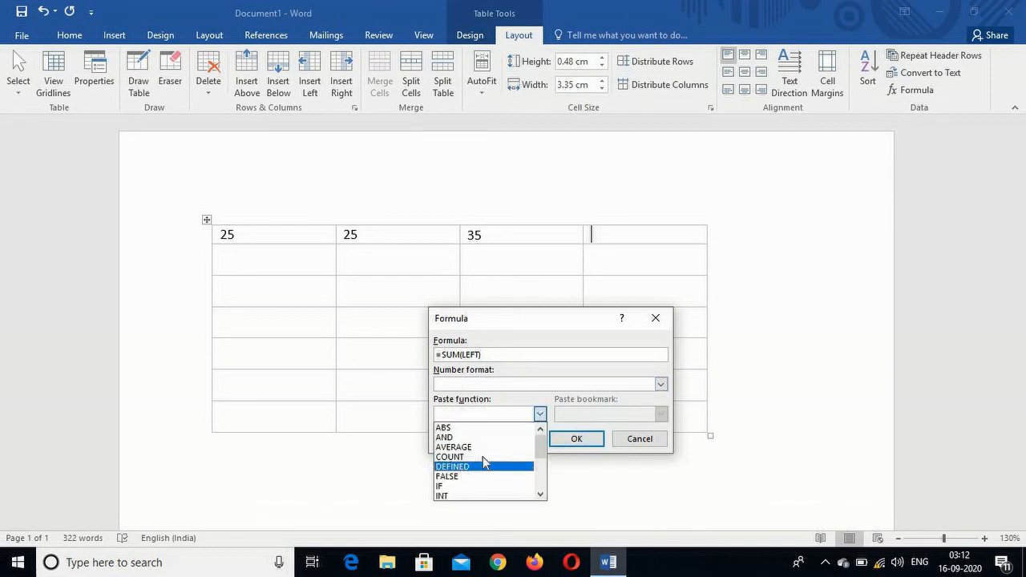
left_click(539, 415)
left_click(539, 414)
left_click_drag(541, 495, 541, 495)
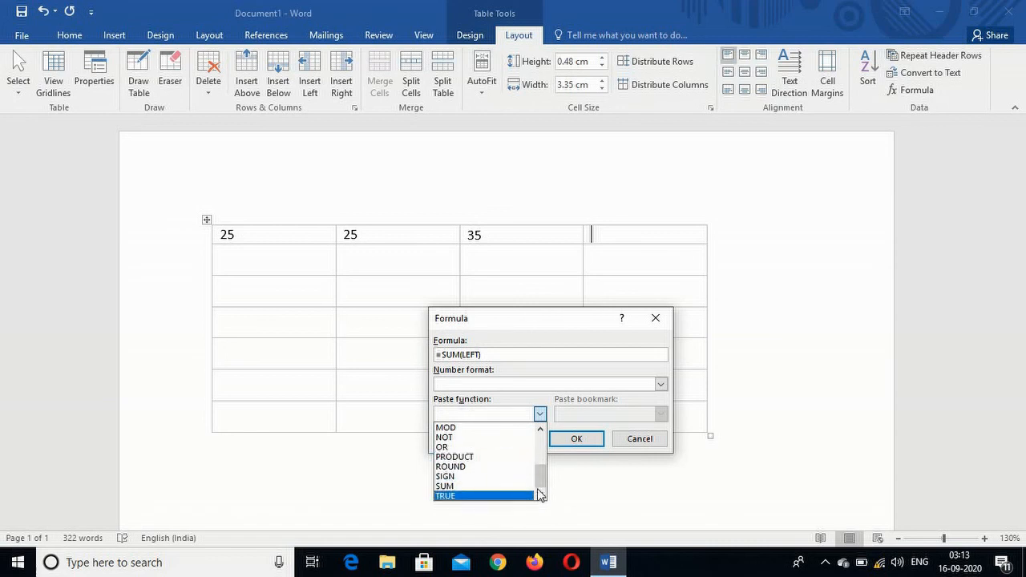
left_click(542, 416)
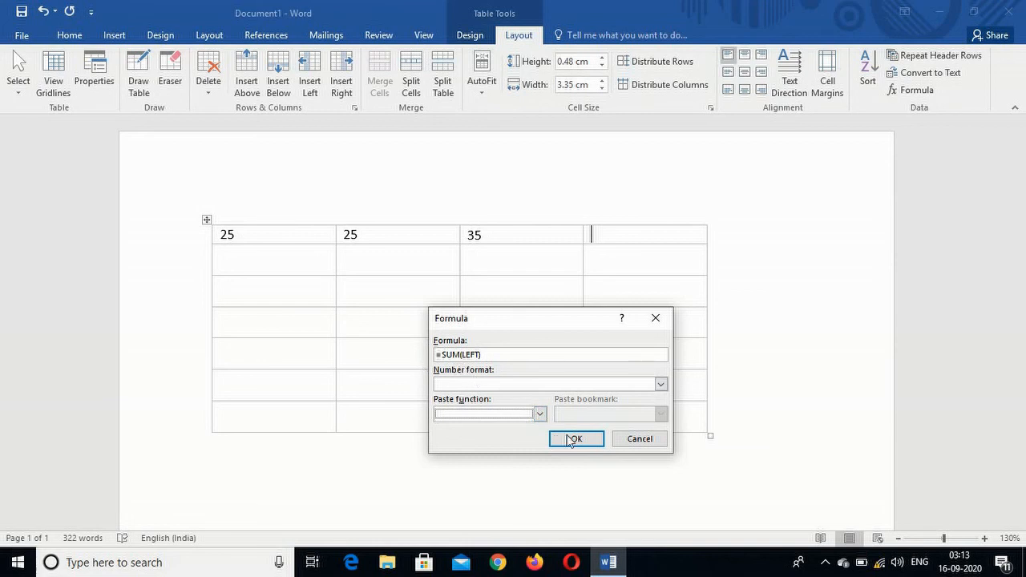
left_click(570, 440)
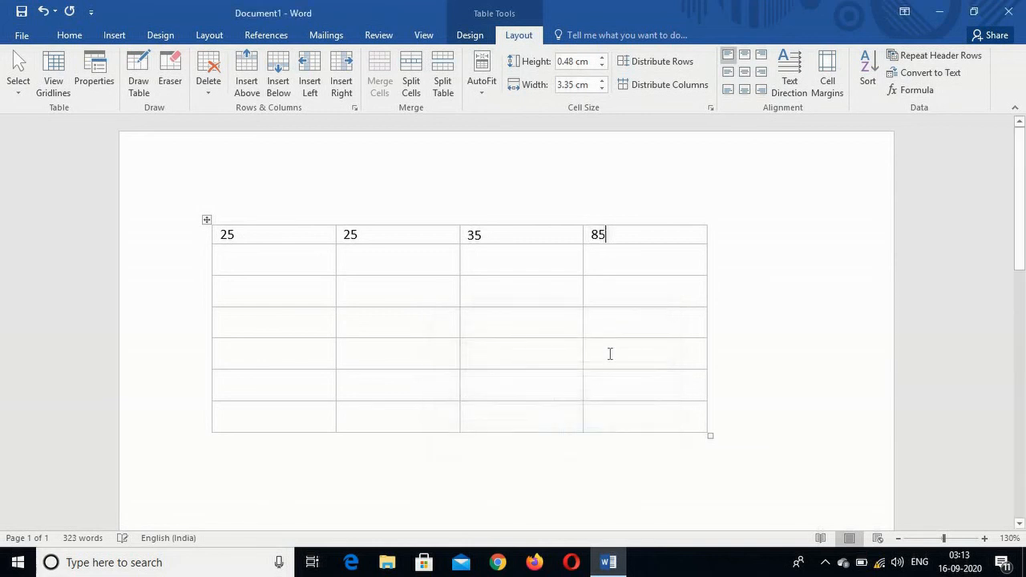
Step: Enter 455, 55, 4545, 454 and 454 in the fourth column for rows 2 to 6
left_click(606, 263)
type("455")
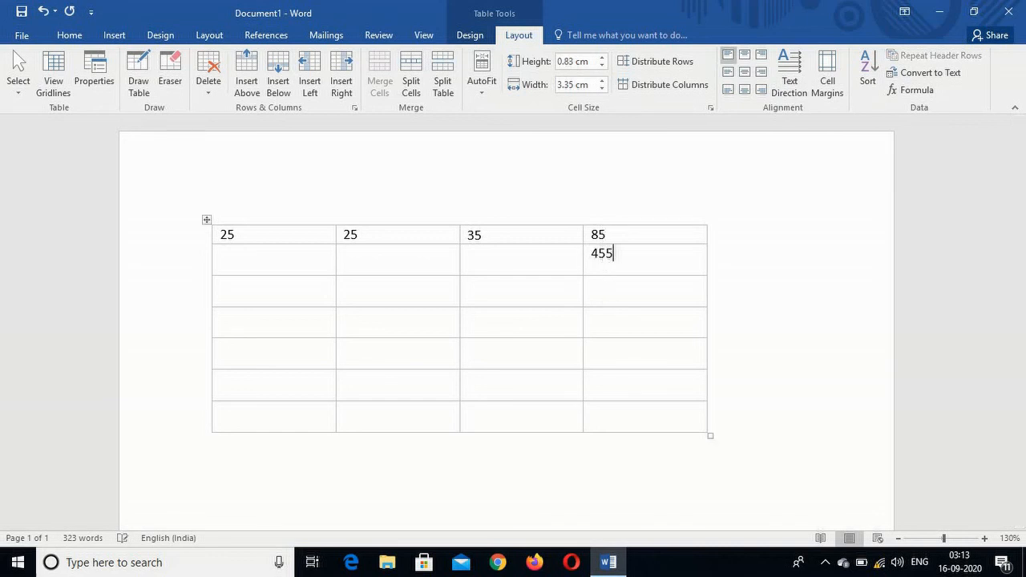
left_click(609, 290)
type("55")
left_click(608, 330)
type("4545")
left_click(605, 355)
type("454")
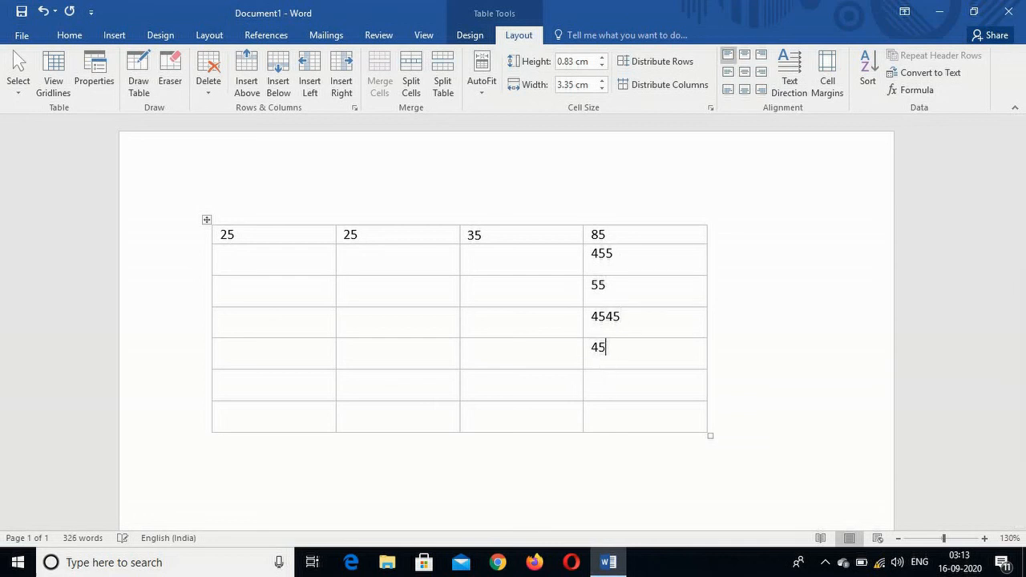
left_click(607, 388)
type("454")
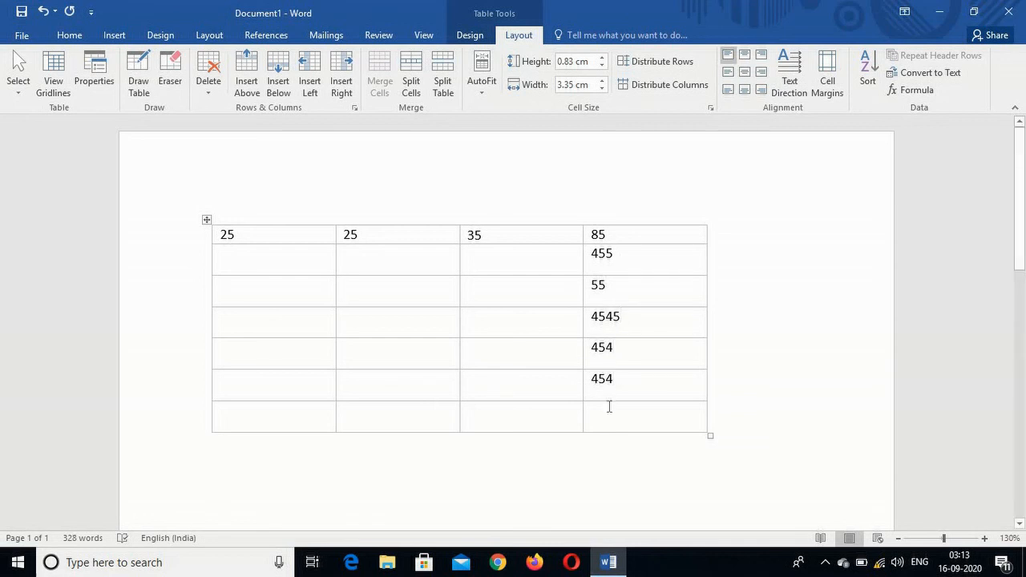
Step: Insert the formula =SUM(ABOVE) in the last cell of the fourth column
left_click(614, 419)
left_click(916, 91)
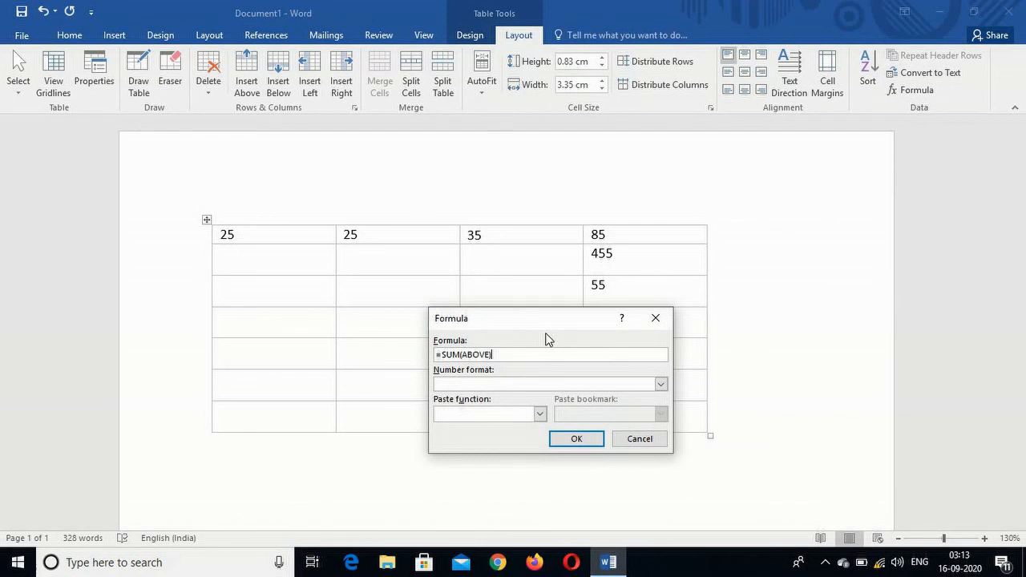
left_click_drag(542, 320, 391, 345)
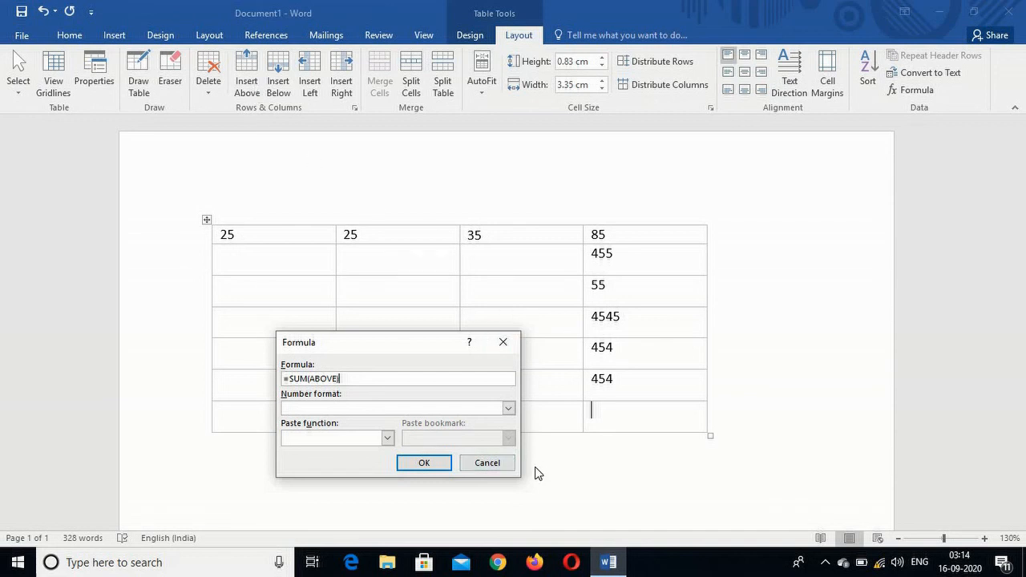
left_click(424, 463)
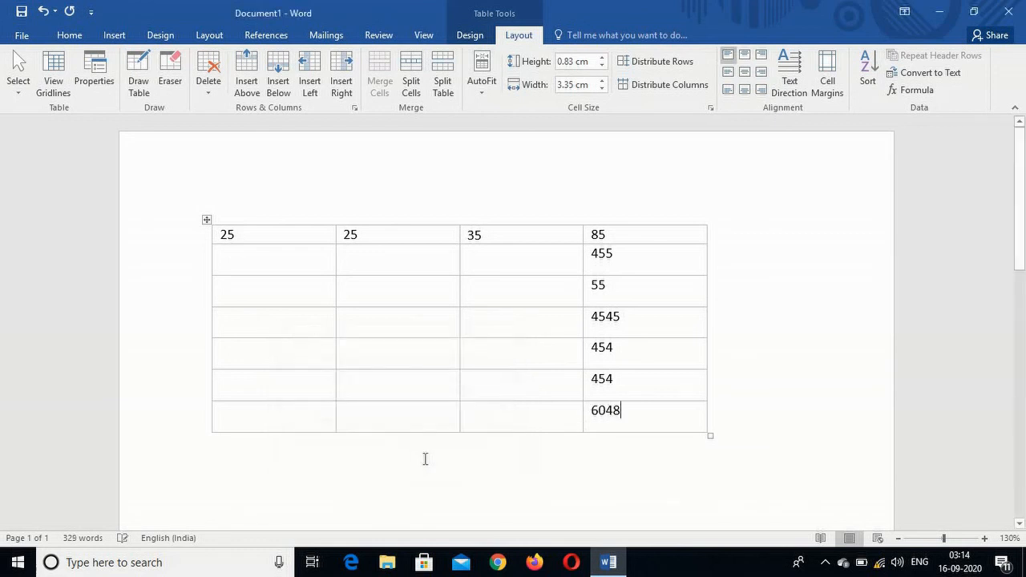
mouse_move(627, 408)
left_mouse_down()
mouse_move(580, 418)
mouse_move(622, 415)
left_mouse_up()
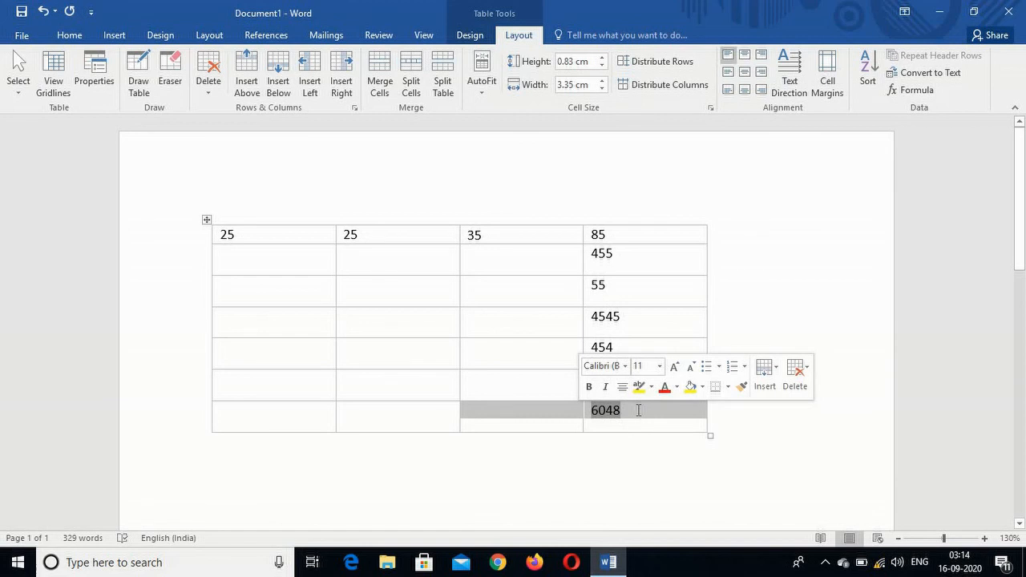
left_click(637, 410)
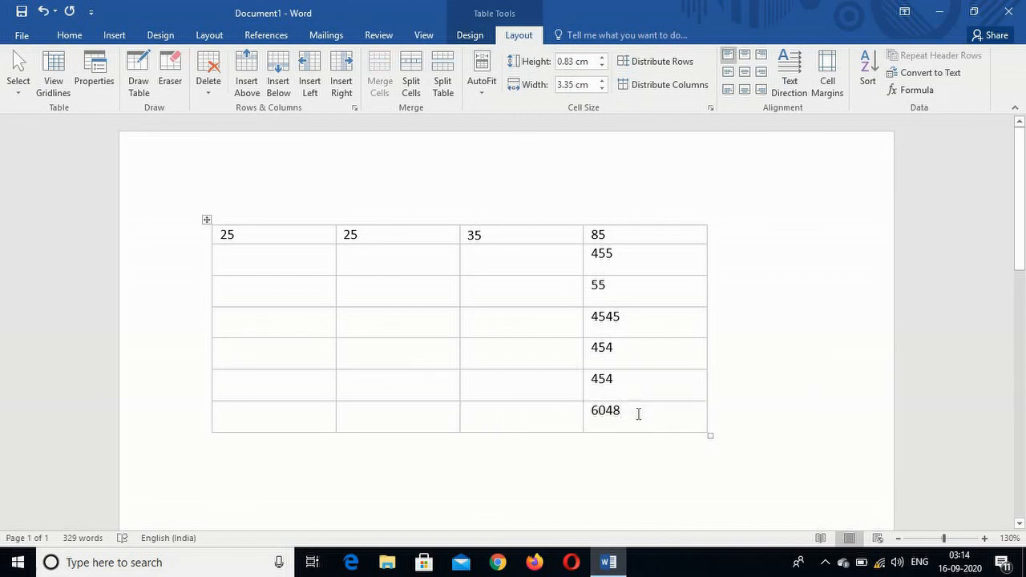